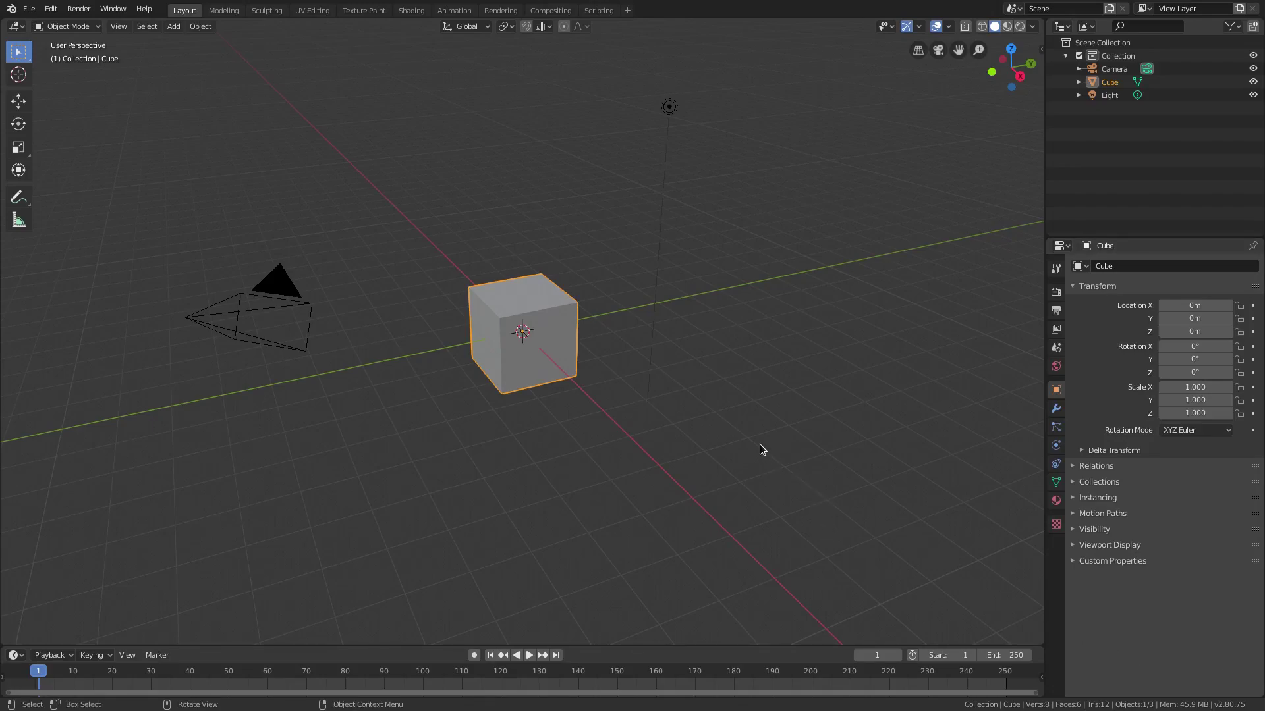
- Delete the default cube and bring up the Add menu to choose a mesh shape
{"action": "key", "text": "Delete"}
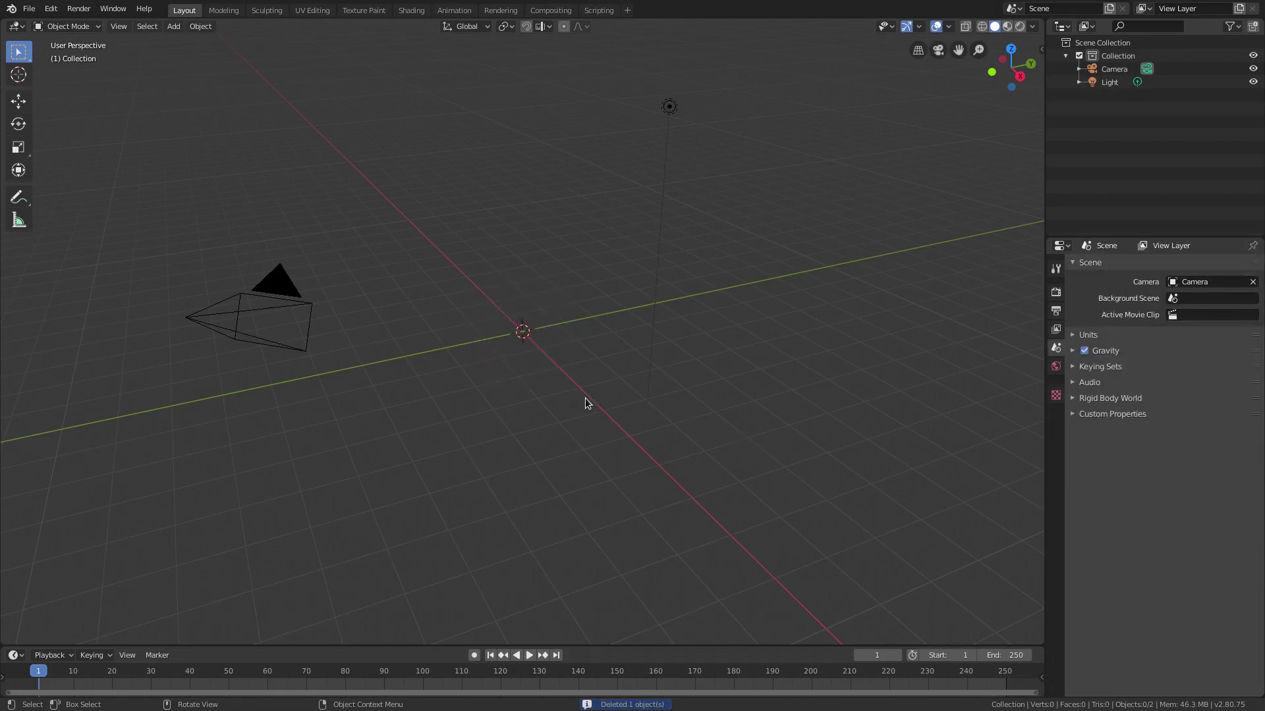
{"action": "key", "text": "shift+a"}
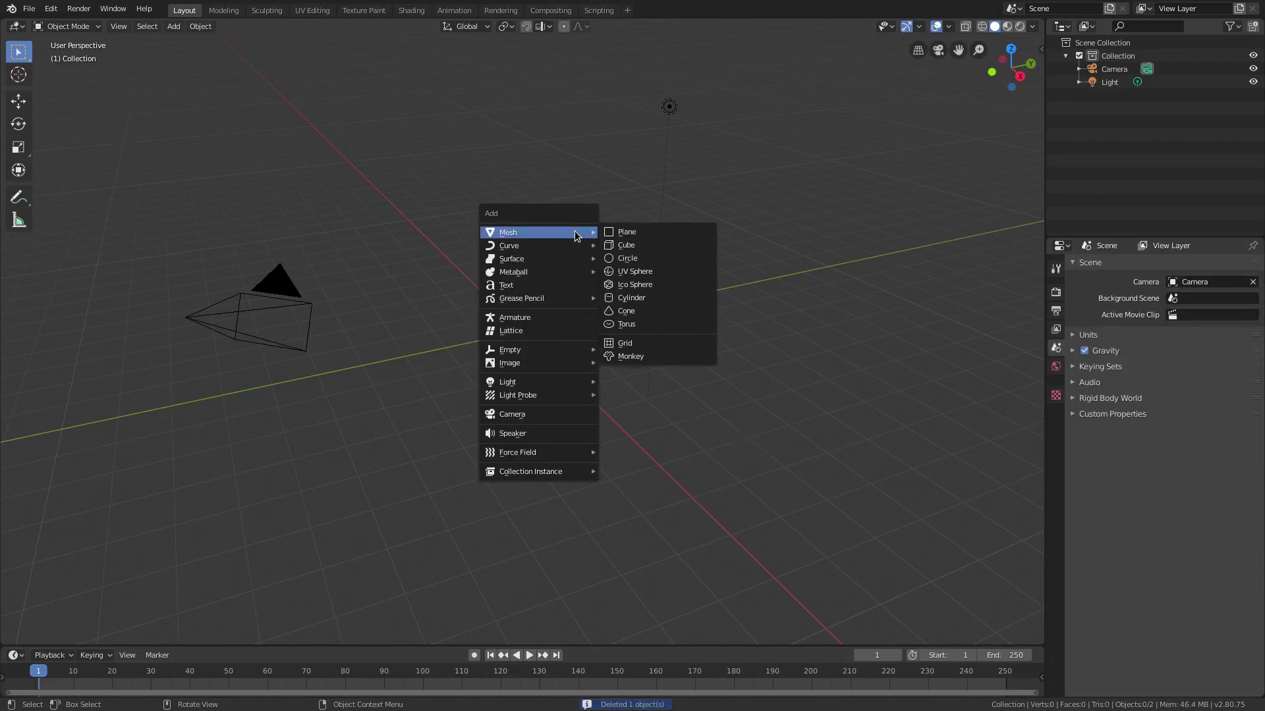
- Add a cylinder at the origin and shrink its radius to 0.05m, keeping 2m depth
{"action": "left_click", "coordinate": [634, 298]}
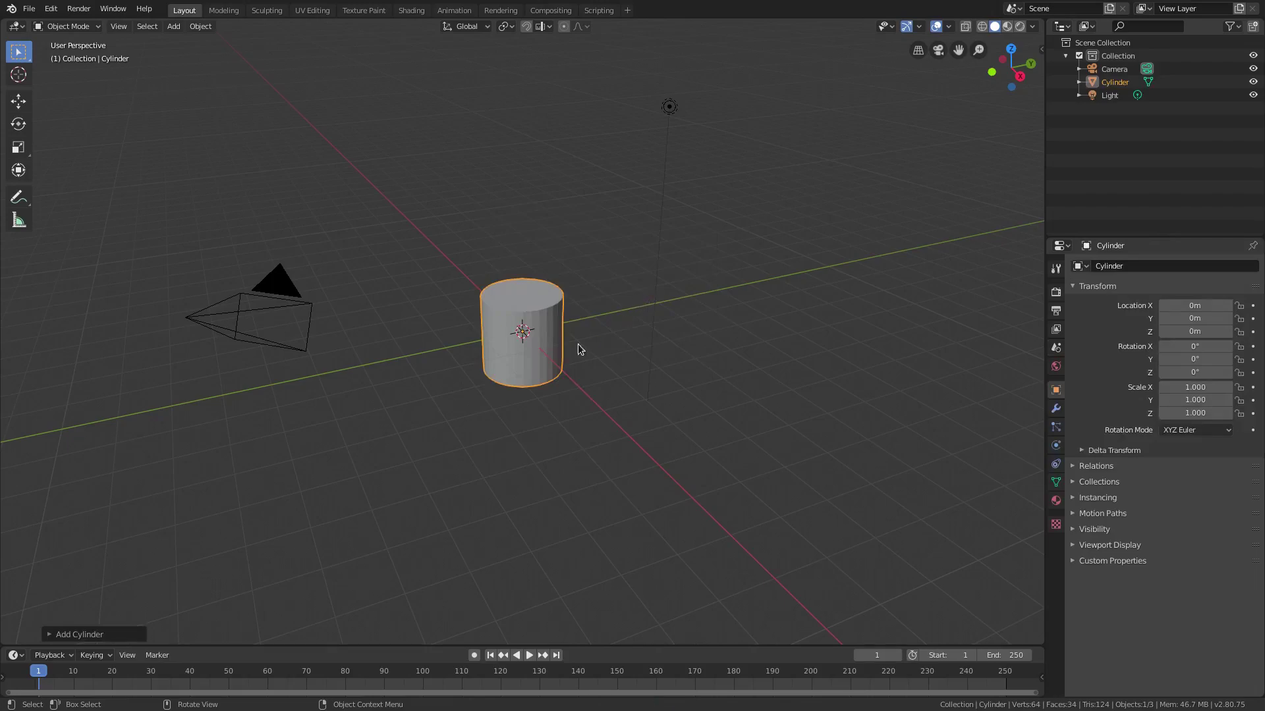
{"action": "middle_click_drag", "start_coordinate": [579, 350], "coordinate": [227, 389]}
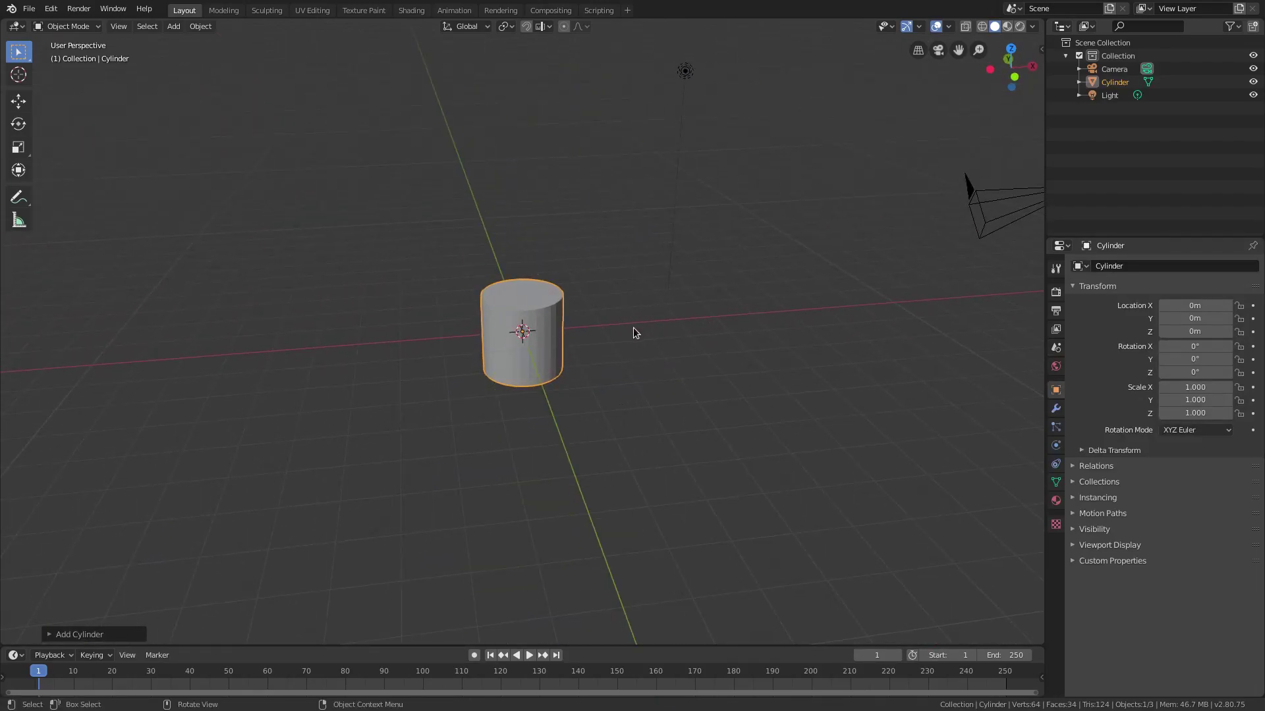
{"action": "left_click", "coordinate": [59, 635]}
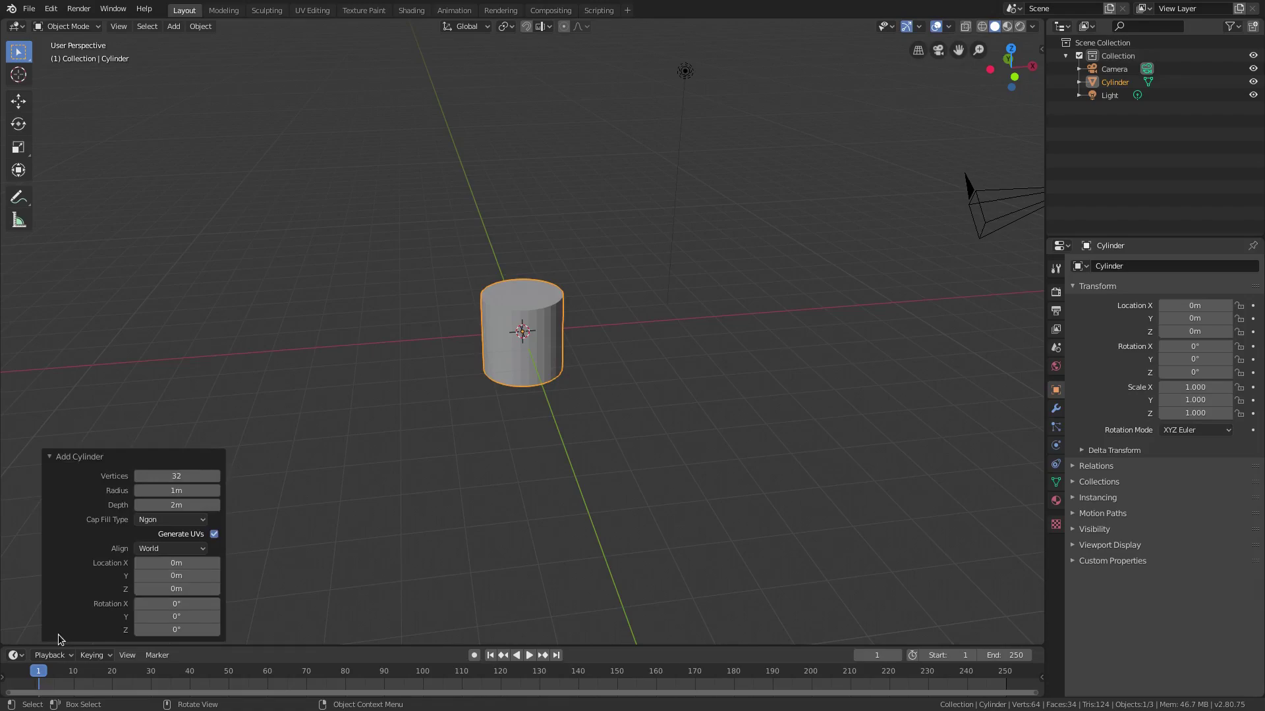
{"action": "left_click_drag", "start_coordinate": [182, 494], "coordinate": [142, 494]}
{"action": "left_click", "coordinate": [183, 493]}
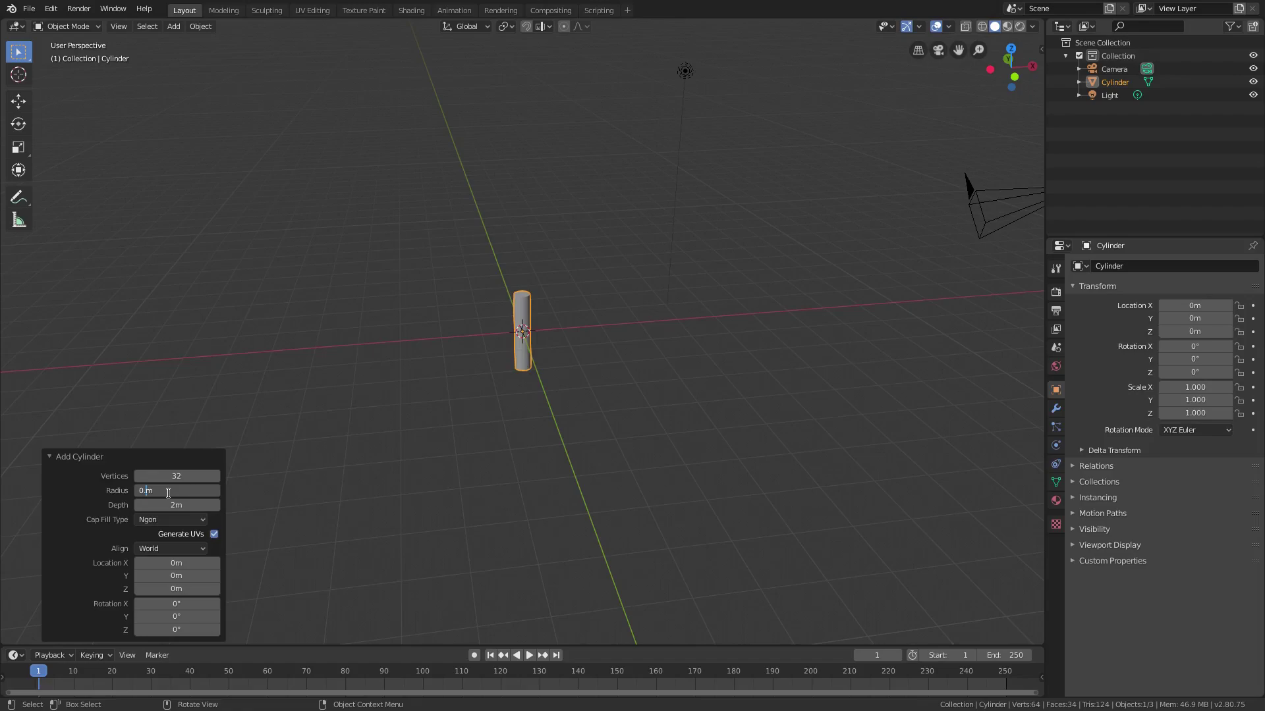
{"action": "type", "text": "5"}
{"action": "key", "text": "Return"}
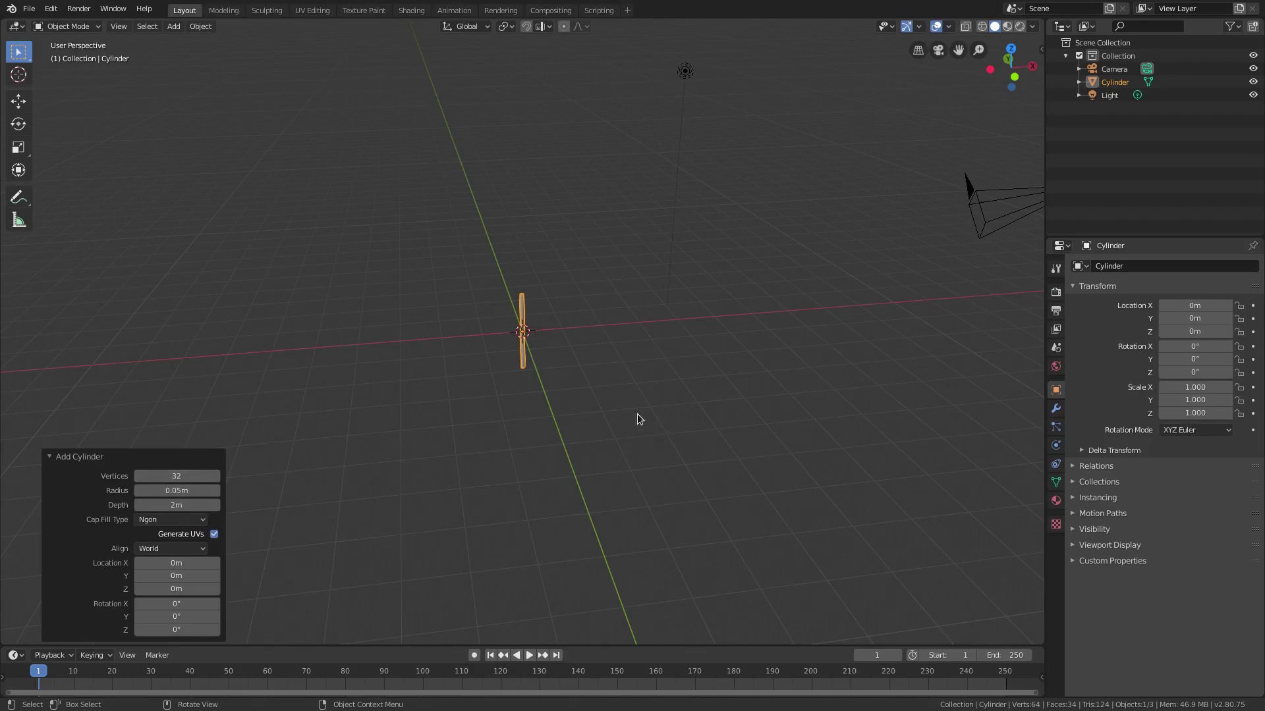
- Close the cylinder settings and zoom in close on the thin rod
{"action": "left_click", "coordinate": [519, 310]}
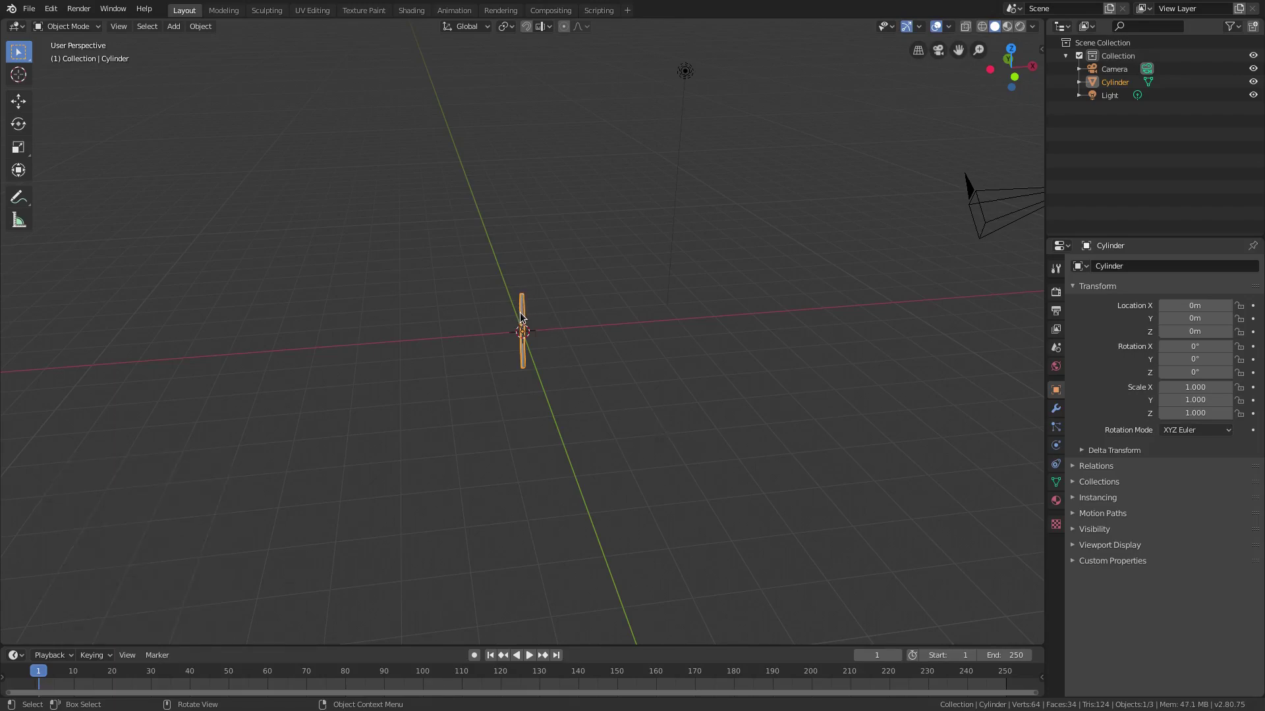
{"action": "middle_click_drag", "start_coordinate": [539, 354], "coordinate": [571, 318]}
{"action": "scroll", "coordinate": [577, 315], "scroll_direction": "up", "scroll_amount": 4}
{"action": "scroll", "coordinate": [579, 306], "scroll_direction": "up", "scroll_amount": 1}
{"action": "scroll", "coordinate": [571, 224], "scroll_direction": "down", "scroll_amount": 2}
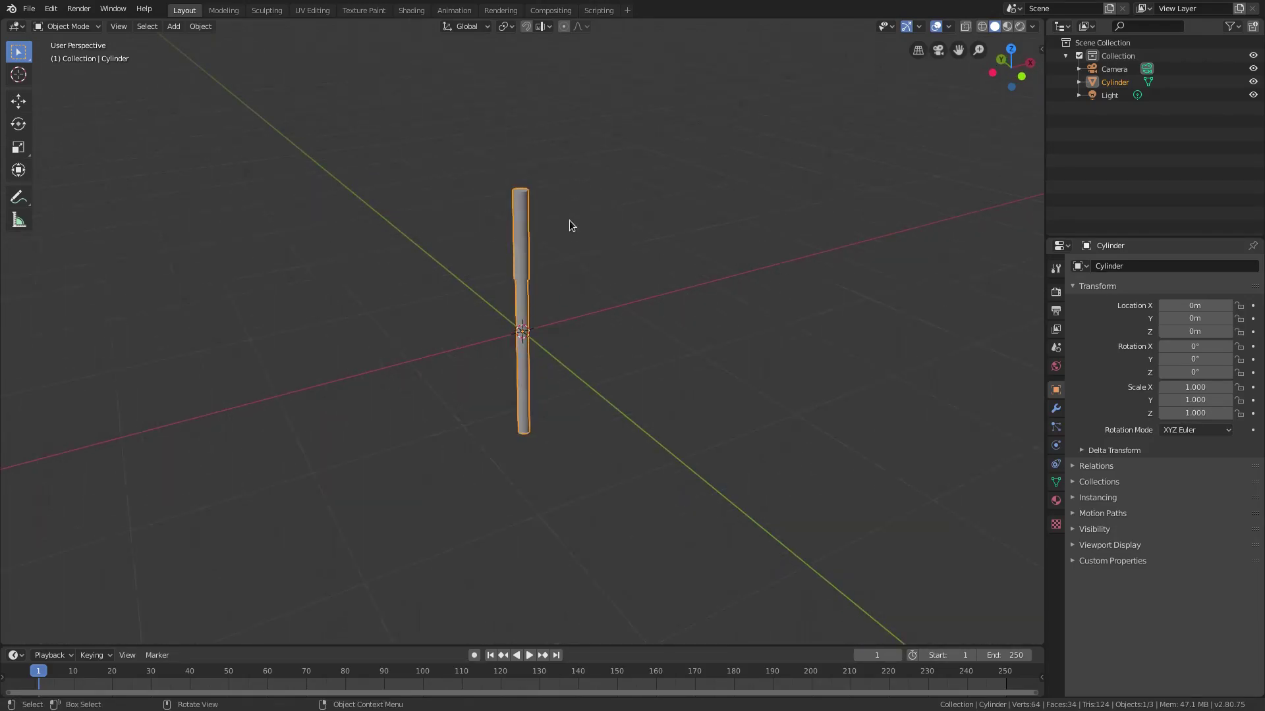
{"action": "scroll", "coordinate": [569, 220], "scroll_direction": "up", "scroll_amount": 3}
{"action": "scroll", "coordinate": [568, 216], "scroll_direction": "down", "scroll_amount": 6}
{"action": "scroll", "coordinate": [569, 216], "scroll_direction": "up", "scroll_amount": 5}
{"action": "middle_click_drag", "start_coordinate": [683, 279], "coordinate": [768, 381]}
- Enter Edit Mode in face select mode and select only the rod's top face
{"action": "key", "text": "Tab"}
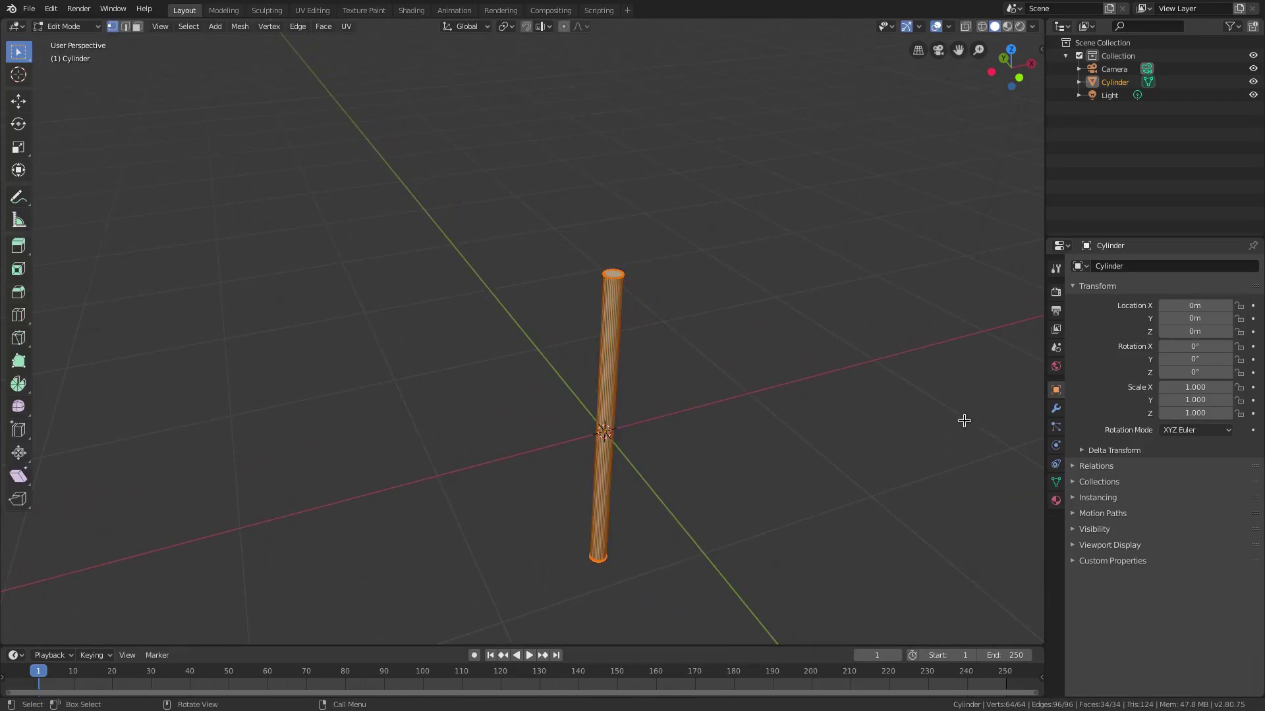
{"action": "left_click", "coordinate": [137, 27]}
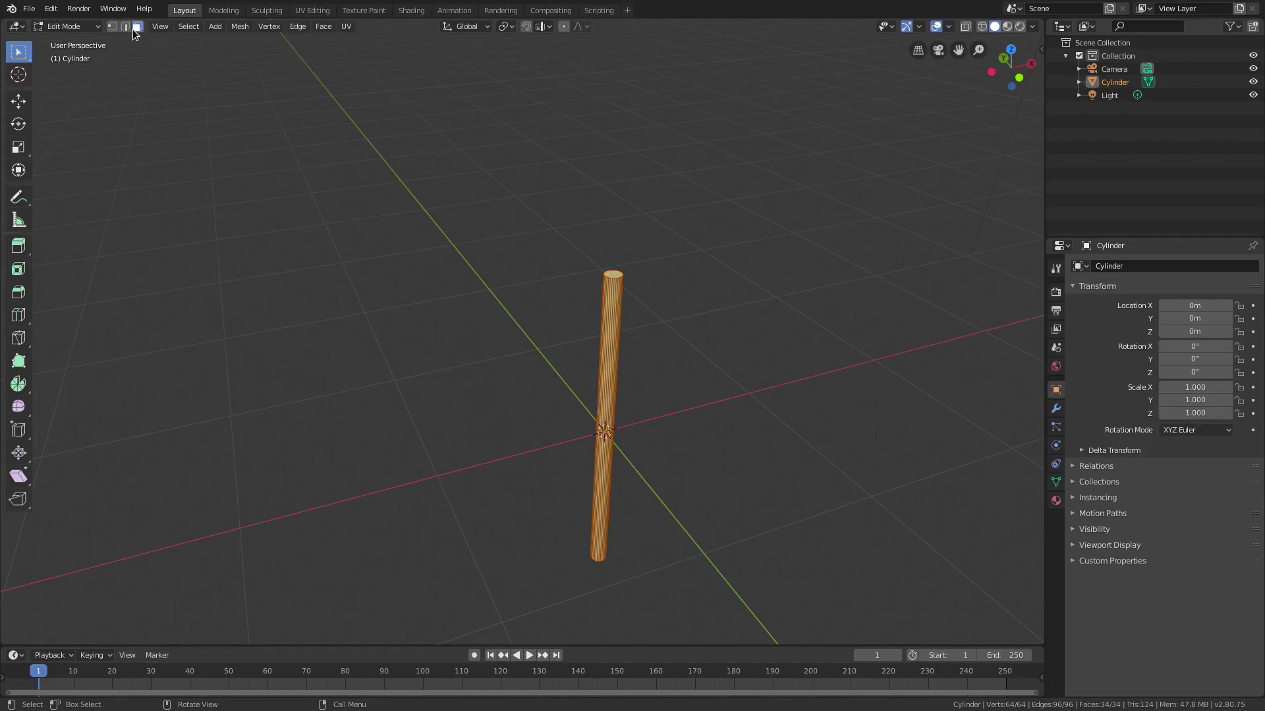
{"action": "middle_click_drag", "start_coordinate": [711, 235], "coordinate": [769, 321]}
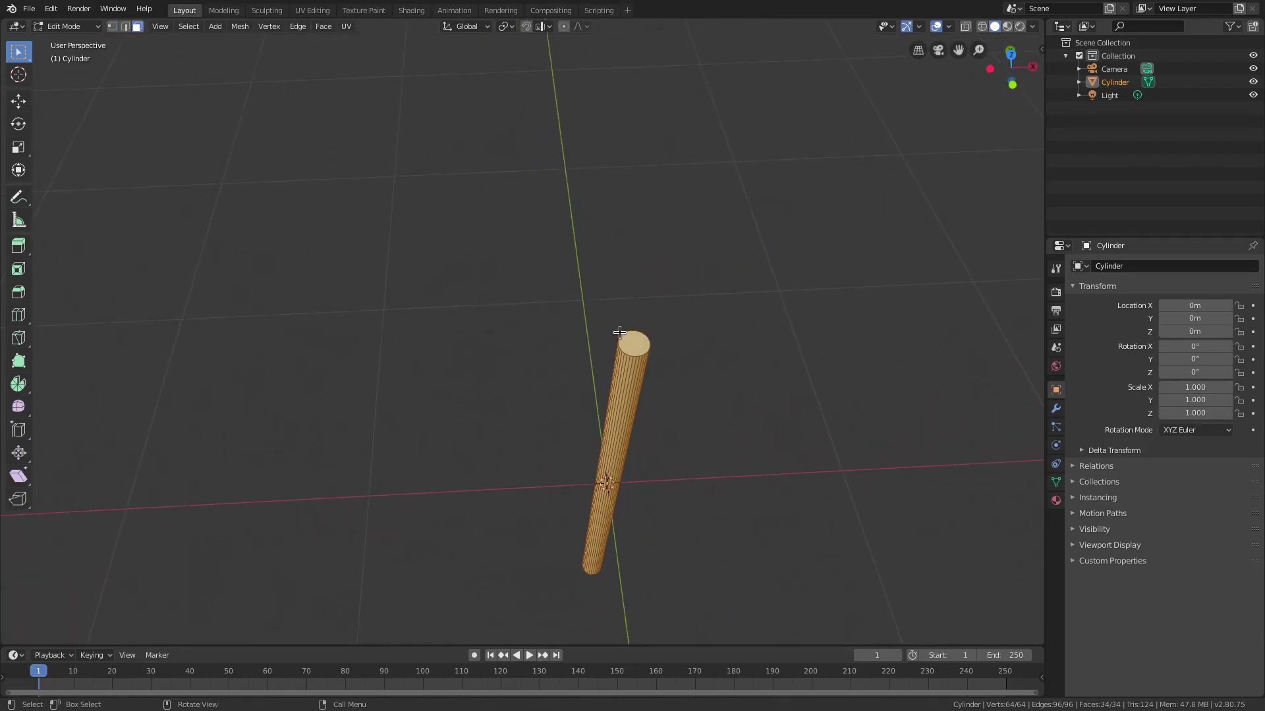
{"action": "left_click", "coordinate": [639, 340]}
{"action": "left_click", "coordinate": [635, 343]}
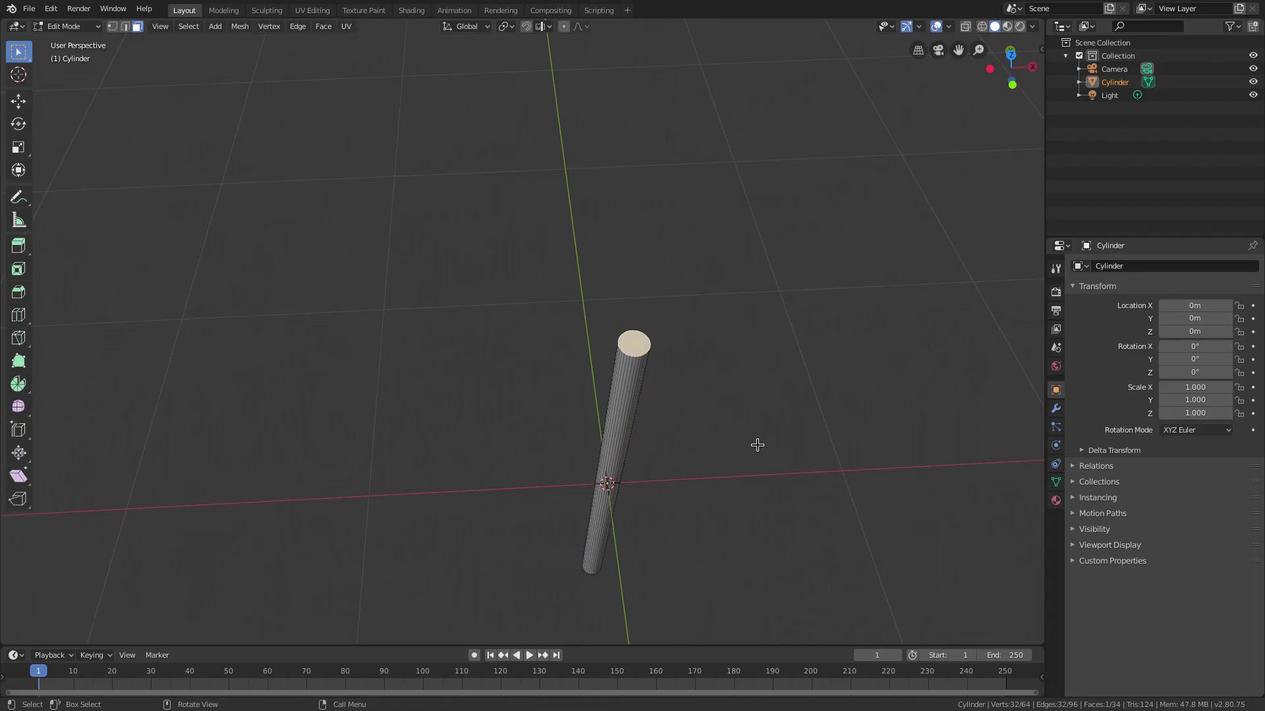
{"action": "scroll", "coordinate": [768, 432], "scroll_direction": "down", "scroll_amount": 10}
{"action": "middle_click_drag", "start_coordinate": [753, 433], "coordinate": [752, 367]}
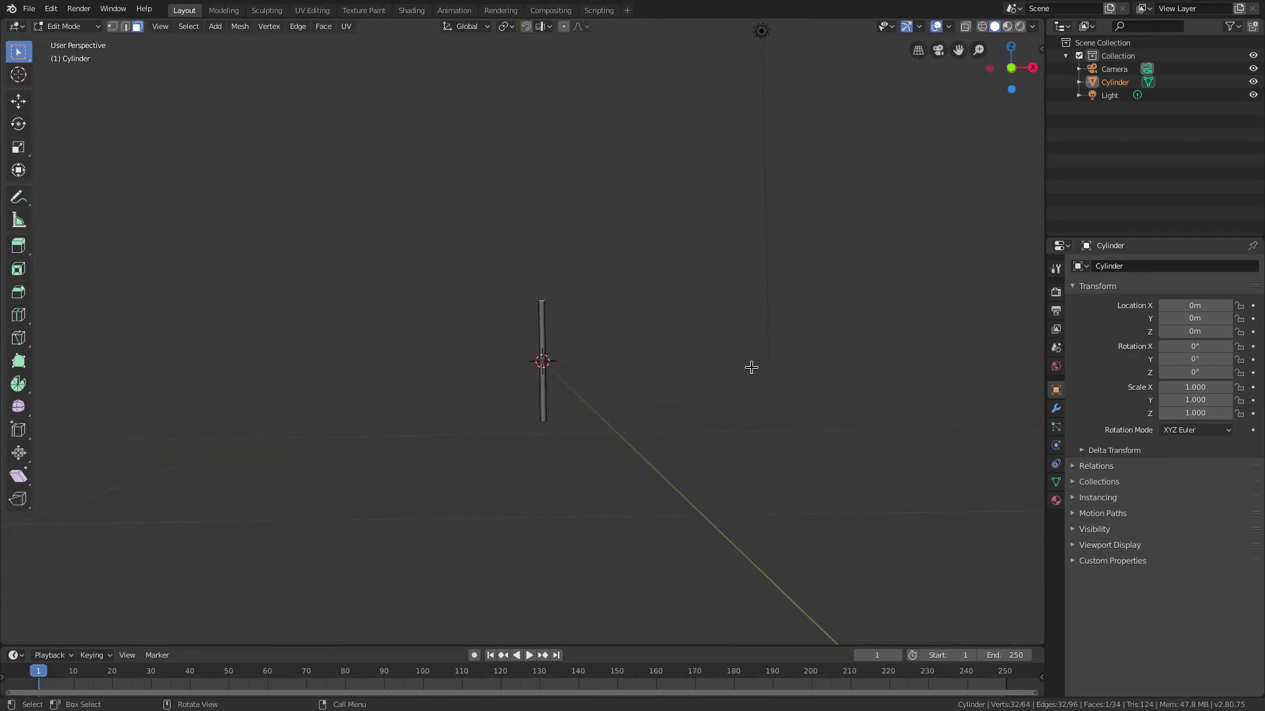
- Reposition the rod's top face and extrude a first 1.18m segment, offset sideways
{"action": "key", "text": "g"}
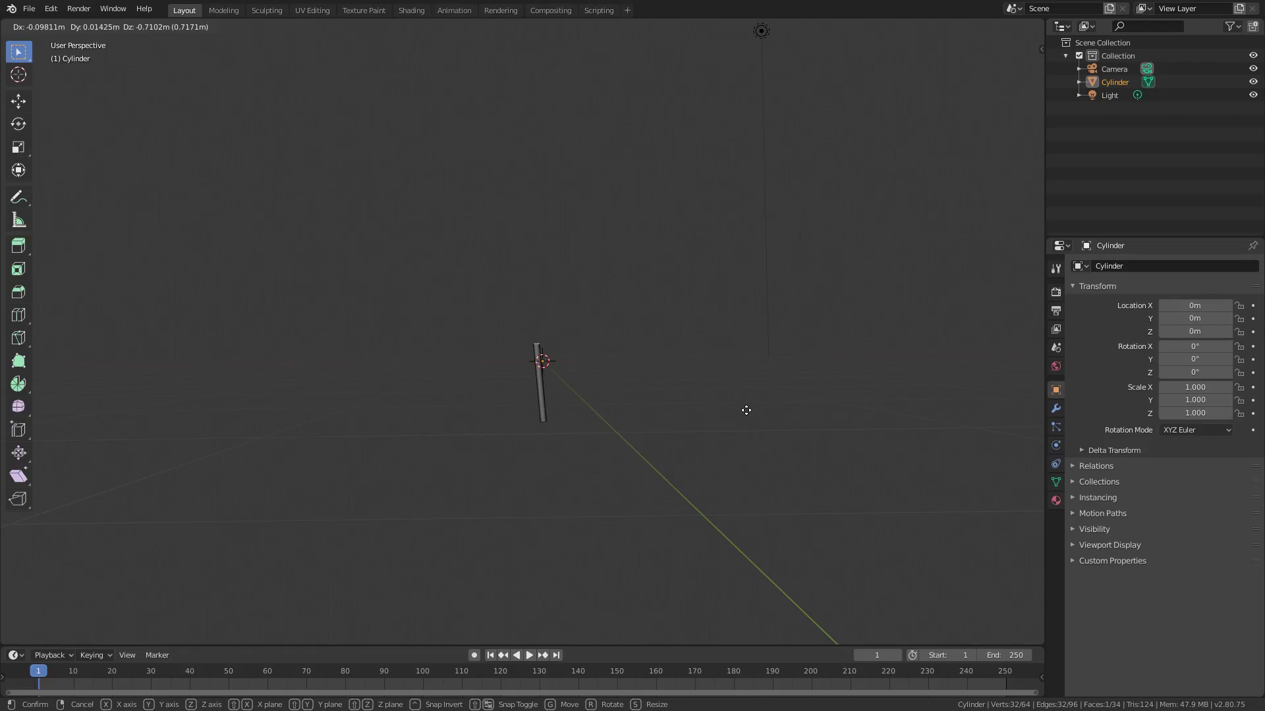
{"action": "left_click", "coordinate": [744, 423]}
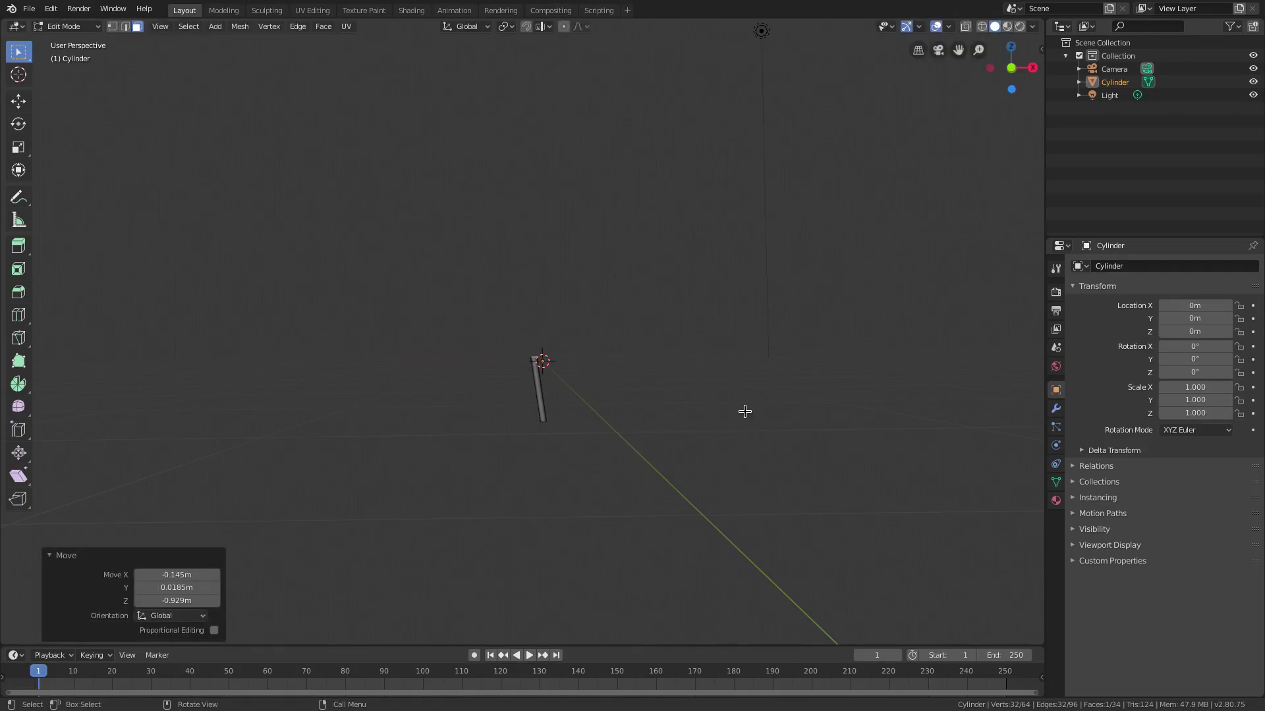
{"action": "key", "text": "g"}
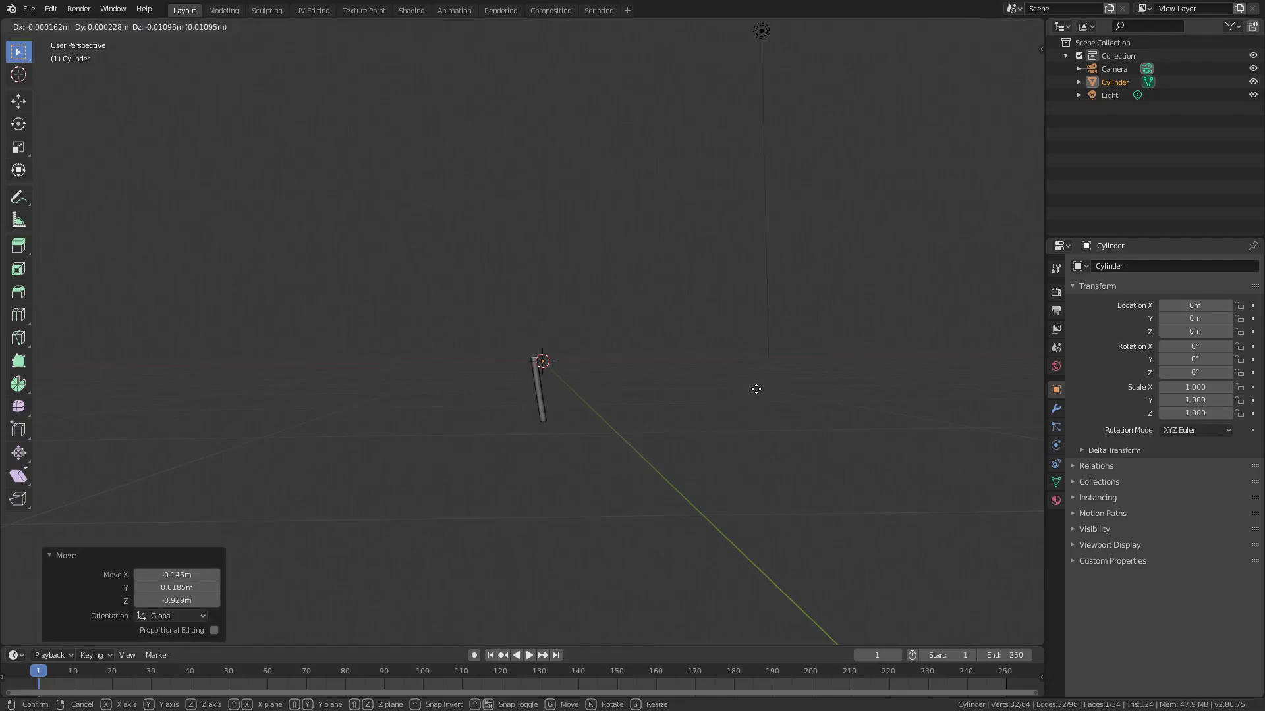
{"action": "left_click", "coordinate": [734, 423]}
{"action": "key", "text": "e"}
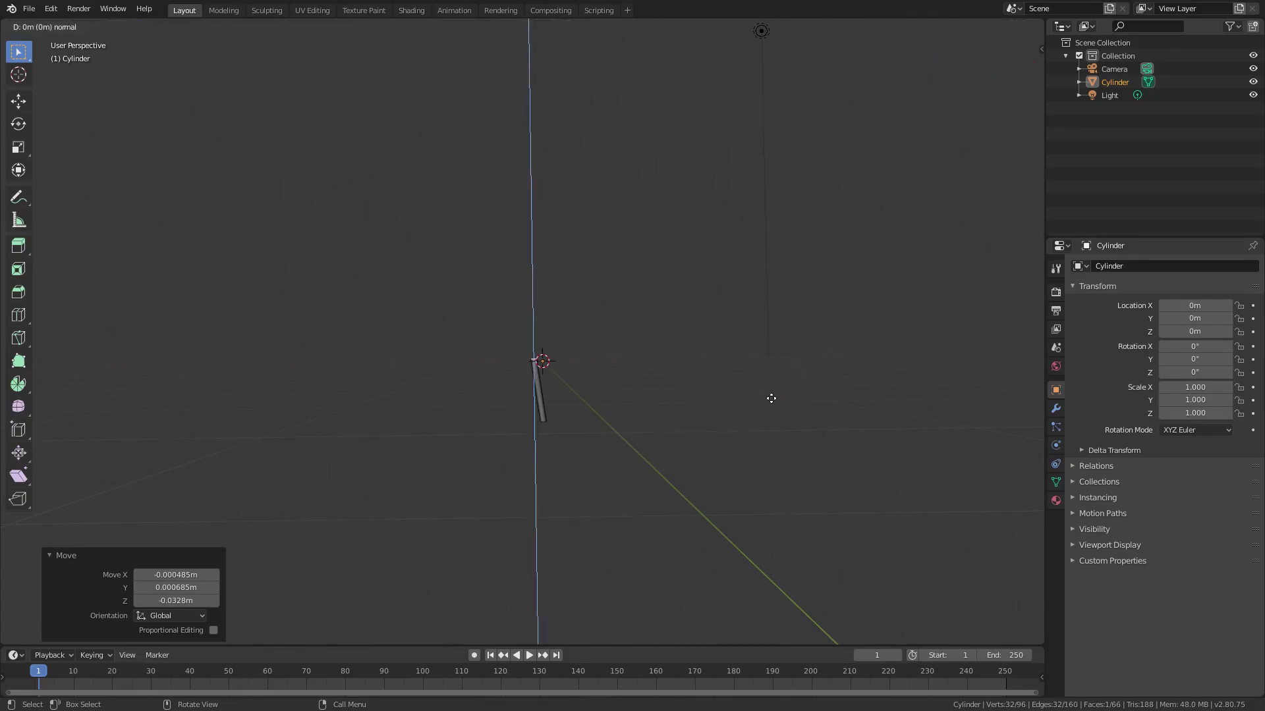
{"action": "left_click", "coordinate": [784, 327]}
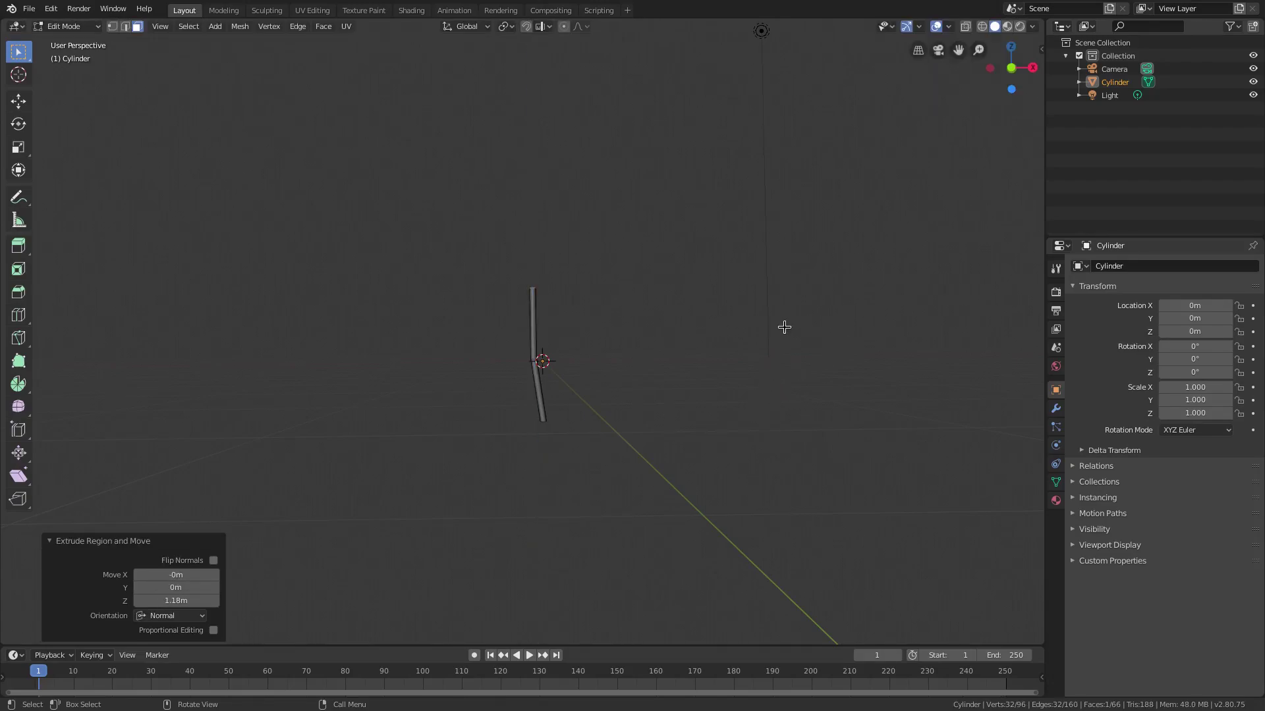
{"action": "key", "text": "g"}
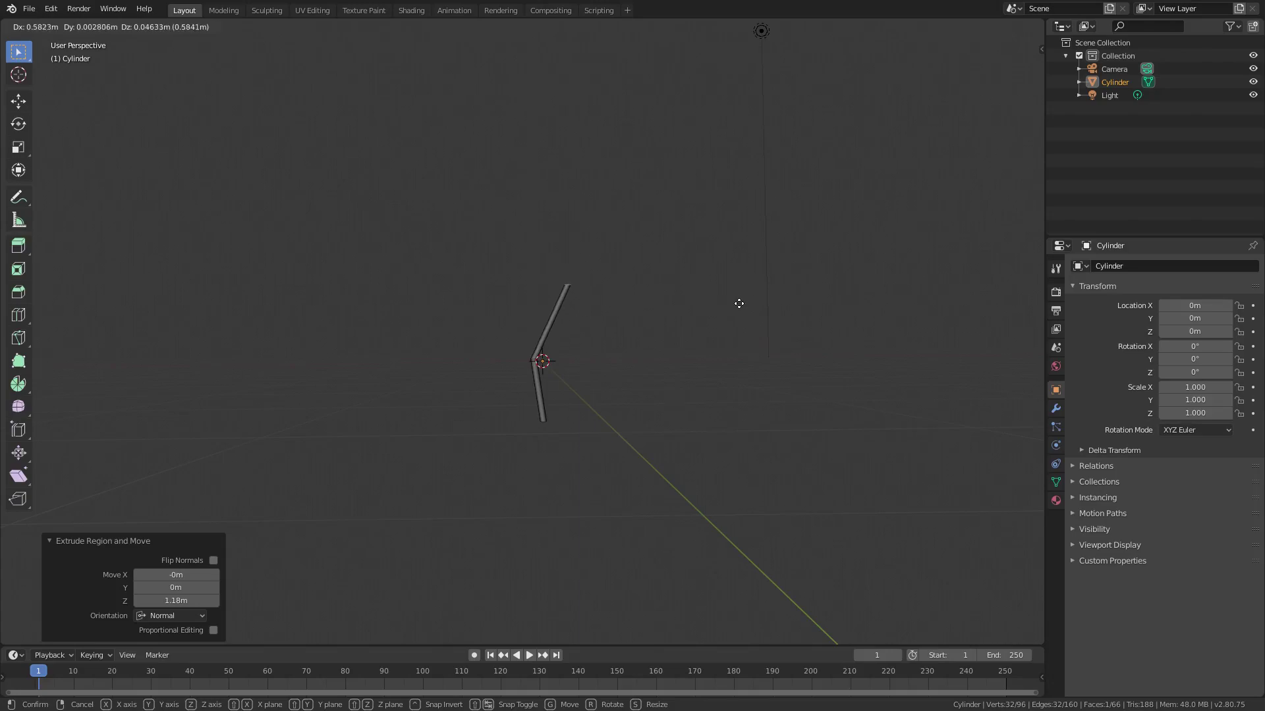
{"action": "left_click", "coordinate": [741, 309]}
- Extrude two more upward segments, shifting each sideways to start the zigzag
{"action": "middle_click_drag", "start_coordinate": [773, 334], "coordinate": [767, 348]}
{"action": "key", "text": "e"}
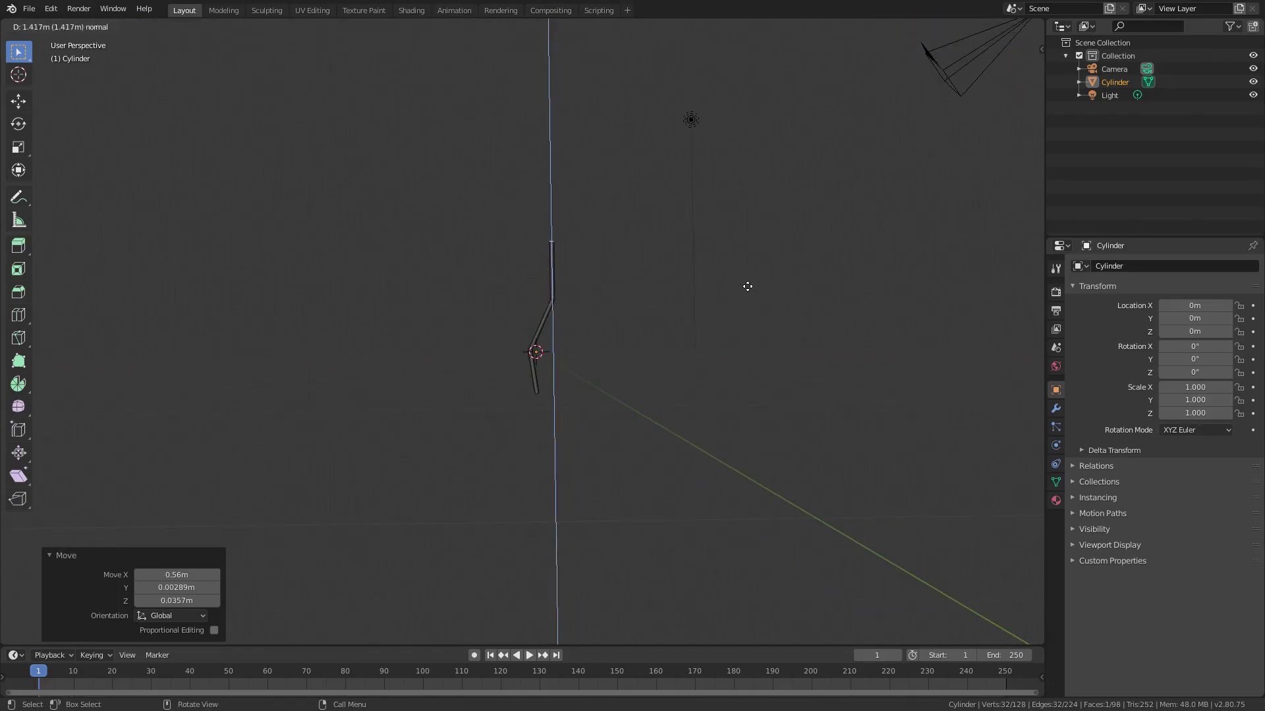
{"action": "left_click", "coordinate": [748, 283]}
{"action": "key", "text": "g"}
{"action": "left_click", "coordinate": [732, 281]}
{"action": "key", "text": "e"}
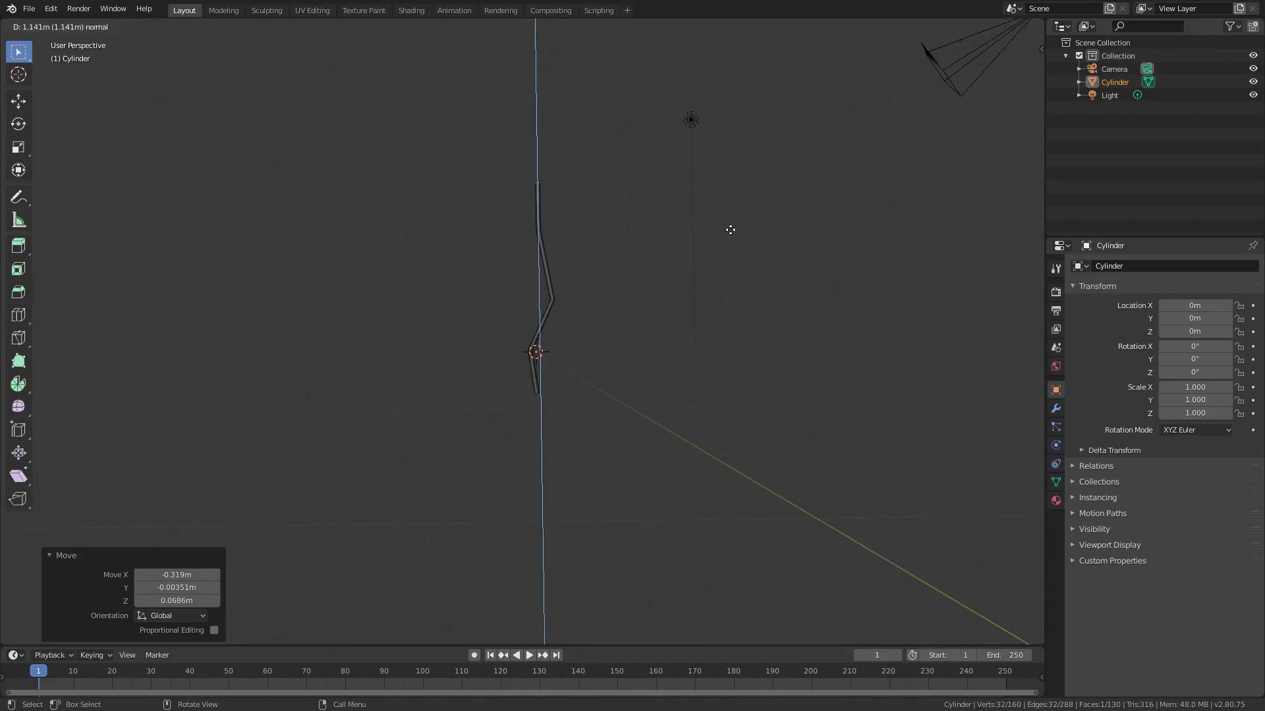
{"action": "left_click", "coordinate": [731, 215]}
{"action": "key", "text": "g"}
{"action": "left_click", "coordinate": [751, 191]}
{"action": "scroll", "coordinate": [751, 190], "scroll_direction": "down", "scroll_amount": 3}
{"action": "middle_click_drag", "start_coordinate": [751, 189], "coordinate": [729, 338], "text": "shift"}
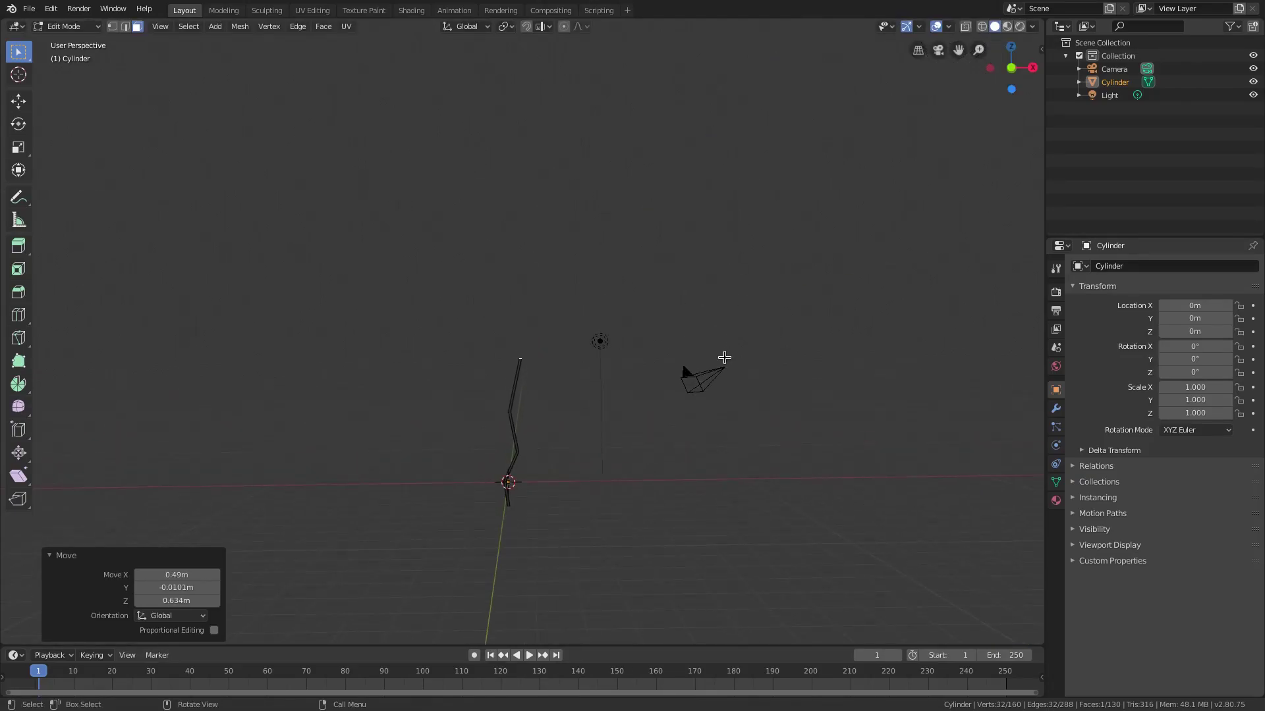
- Continue the zigzag with three more extruded segments, each offset sideways
{"action": "key", "text": "e"}
{"action": "left_click", "coordinate": [752, 304]}
{"action": "key", "text": "g"}
{"action": "left_click", "coordinate": [720, 287]}
{"action": "key", "text": "e"}
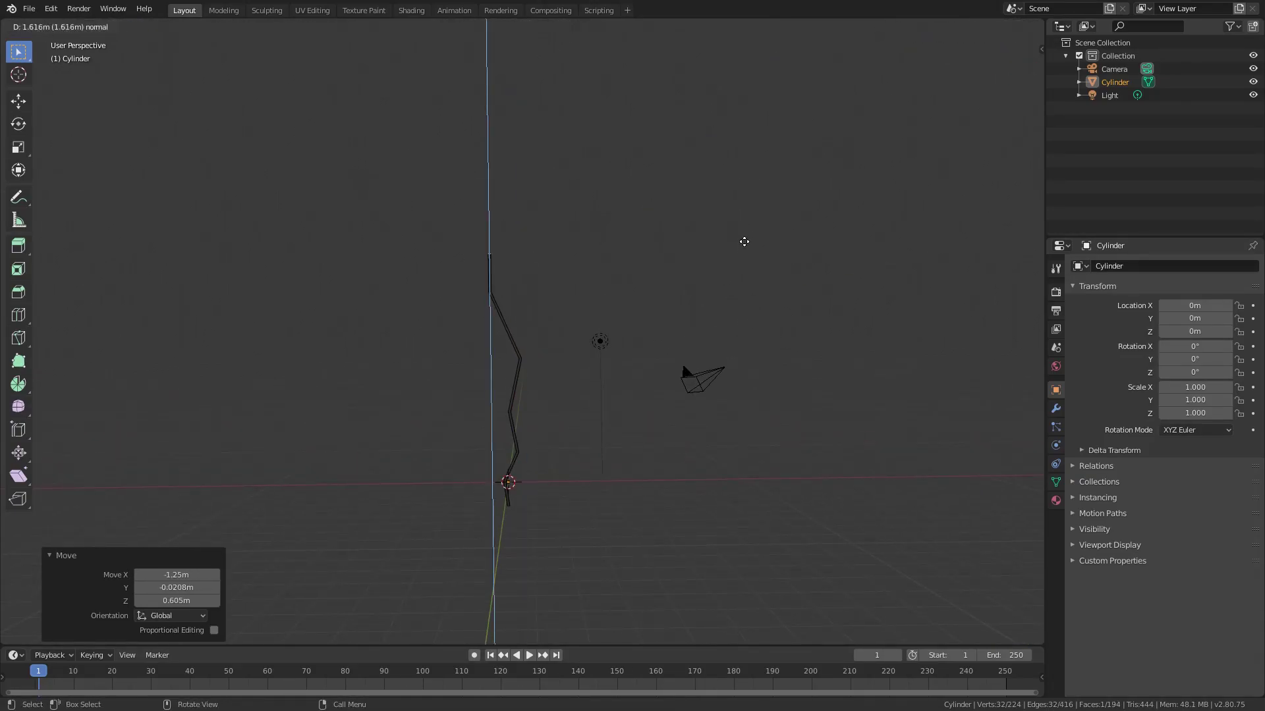
{"action": "left_click", "coordinate": [750, 227]}
{"action": "key", "text": "g"}
{"action": "left_click", "coordinate": [767, 221]}
{"action": "key", "text": "e"}
{"action": "left_click", "coordinate": [771, 171]}
{"action": "key", "text": "g"}
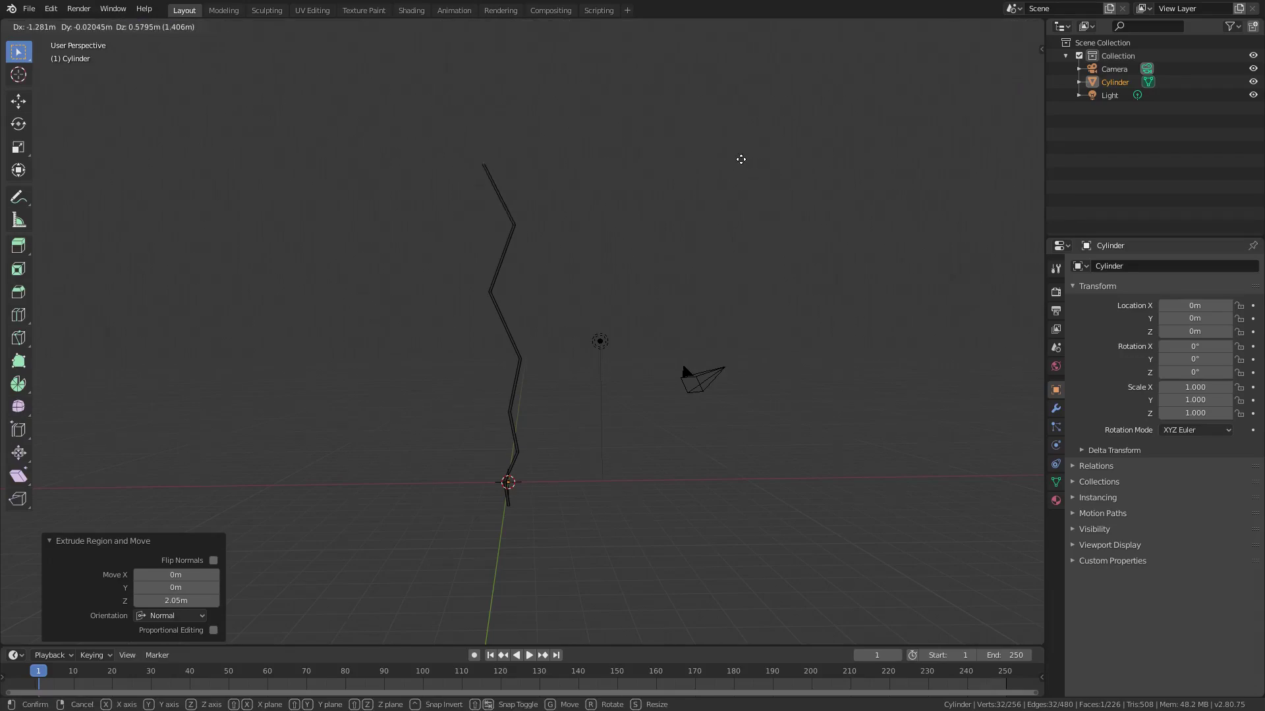
{"action": "left_click", "coordinate": [740, 158]}
- Add three more upward extrusions, offsetting the tops to lengthen the bolt
{"action": "key", "text": "e"}
{"action": "left_click", "coordinate": [745, 123]}
{"action": "key", "text": "g"}
{"action": "left_click", "coordinate": [758, 144]}
{"action": "key", "text": "e"}
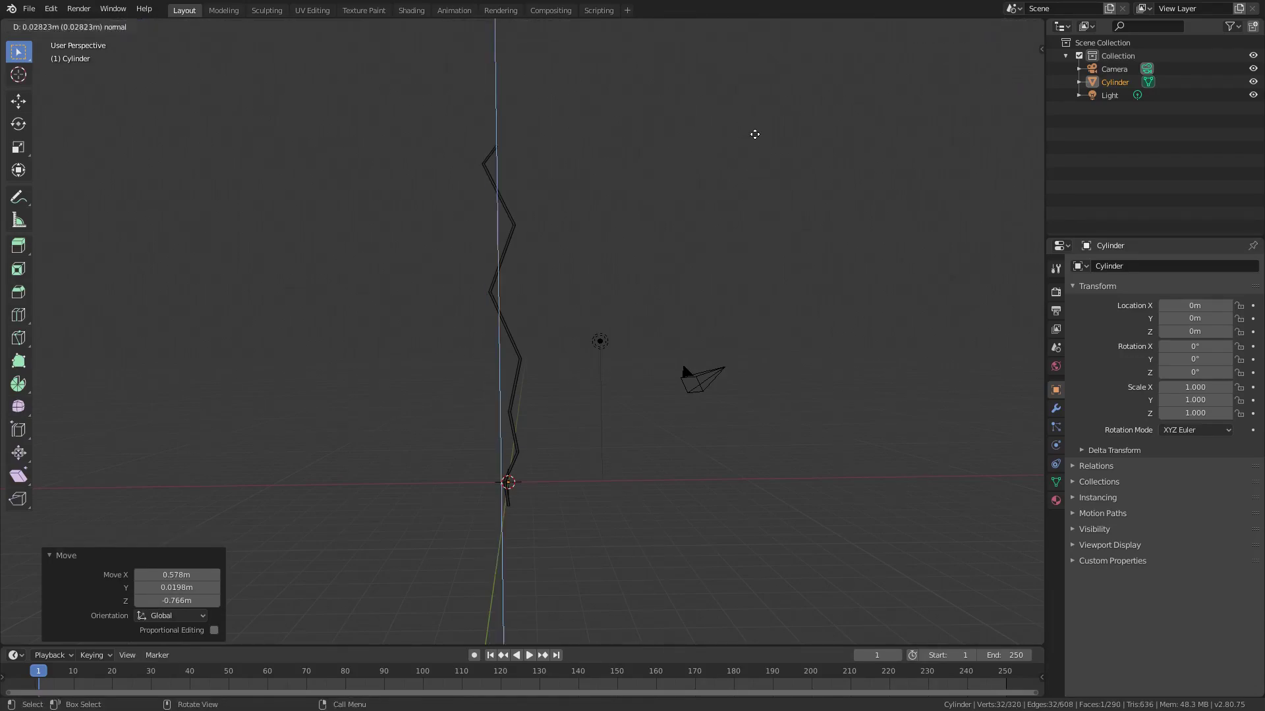
{"action": "left_click", "coordinate": [751, 75]}
{"action": "key", "text": "g"}
{"action": "left_click", "coordinate": [735, 69]}
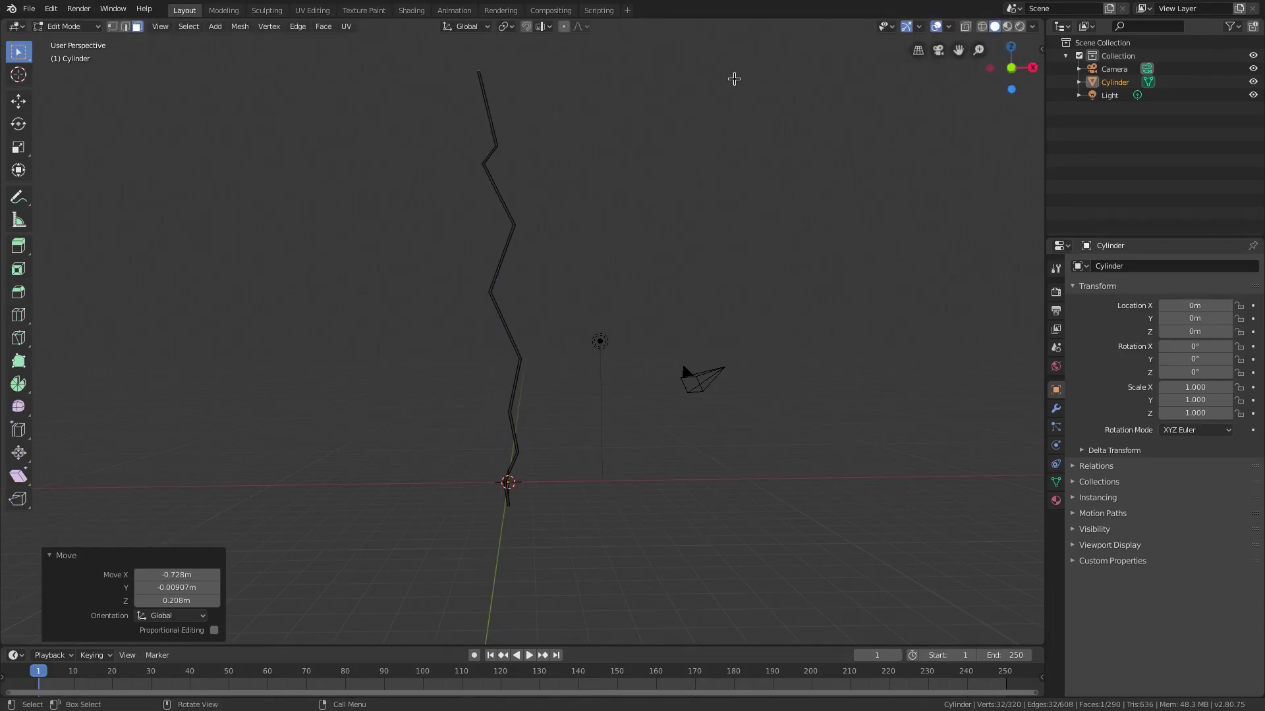
{"action": "middle_click_drag", "start_coordinate": [685, 174], "coordinate": [771, 253], "text": "shift"}
{"action": "key", "text": "e"}
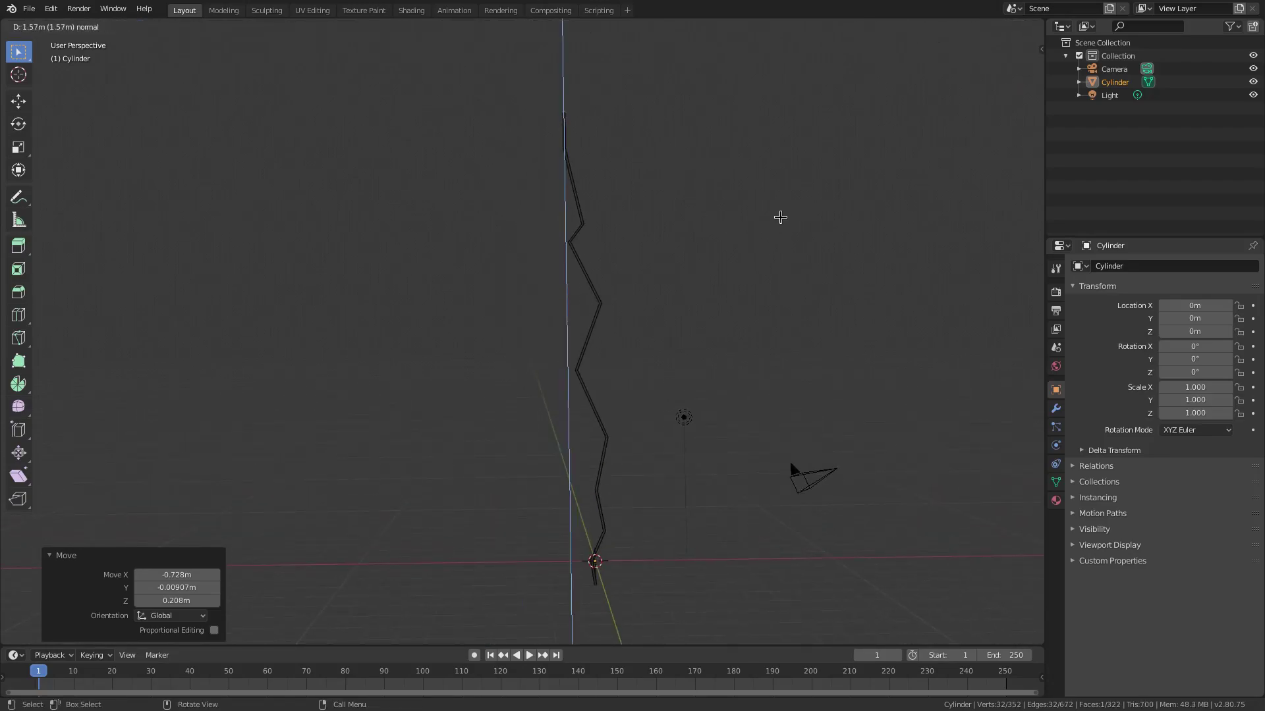
{"action": "left_click", "coordinate": [780, 215]}
- Shift the top ring, add a final offset segment, and return to Object Mode
{"action": "key", "text": "h"}
{"action": "key", "text": "alt+h"}
{"action": "key", "text": "g"}
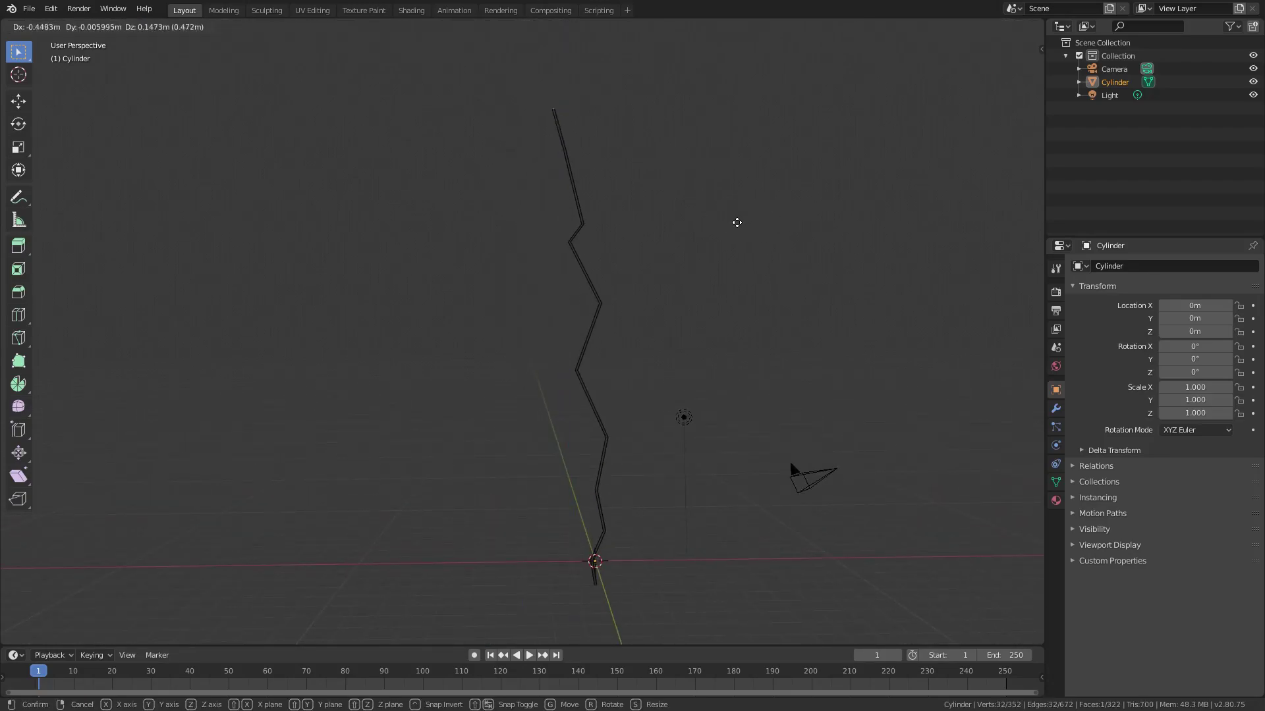
{"action": "left_click", "coordinate": [713, 233]}
{"action": "key", "text": "e"}
{"action": "left_click", "coordinate": [737, 197]}
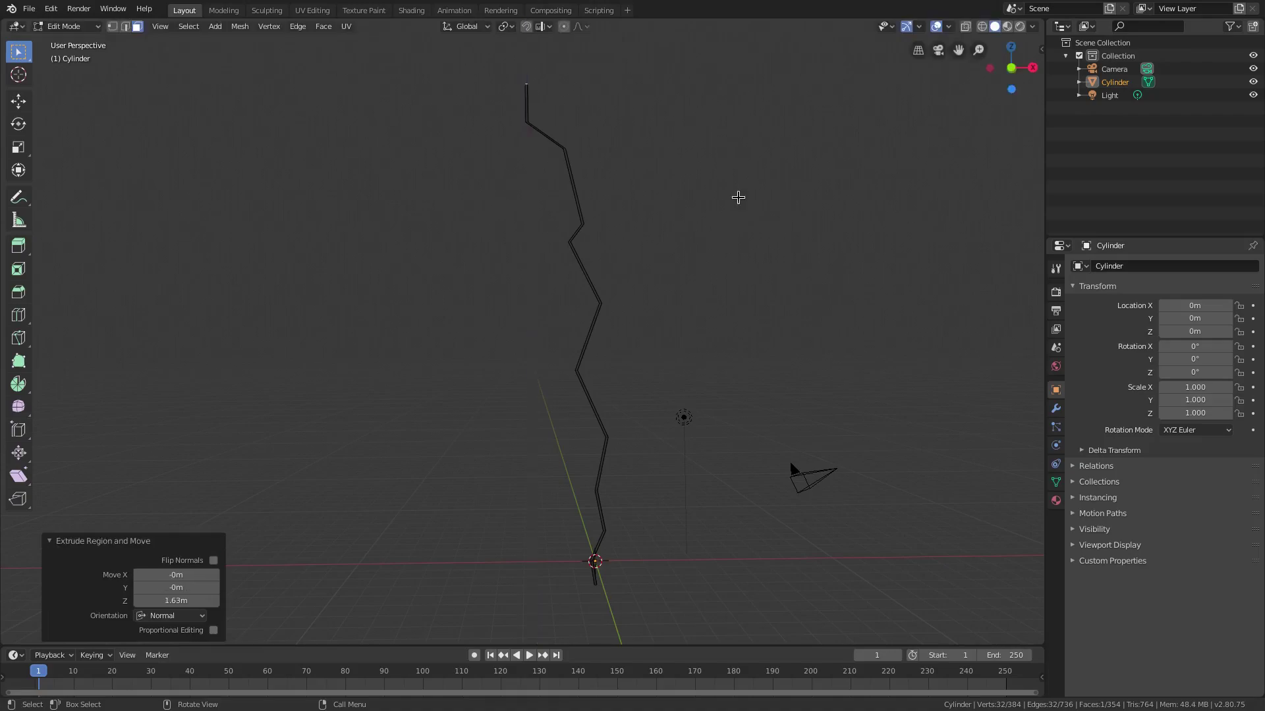
{"action": "key", "text": "g"}
{"action": "left_click", "coordinate": [760, 184]}
{"action": "scroll", "coordinate": [757, 268], "scroll_direction": "down", "scroll_amount": 3}
{"action": "scroll", "coordinate": [757, 270], "scroll_direction": "up", "scroll_amount": 2}
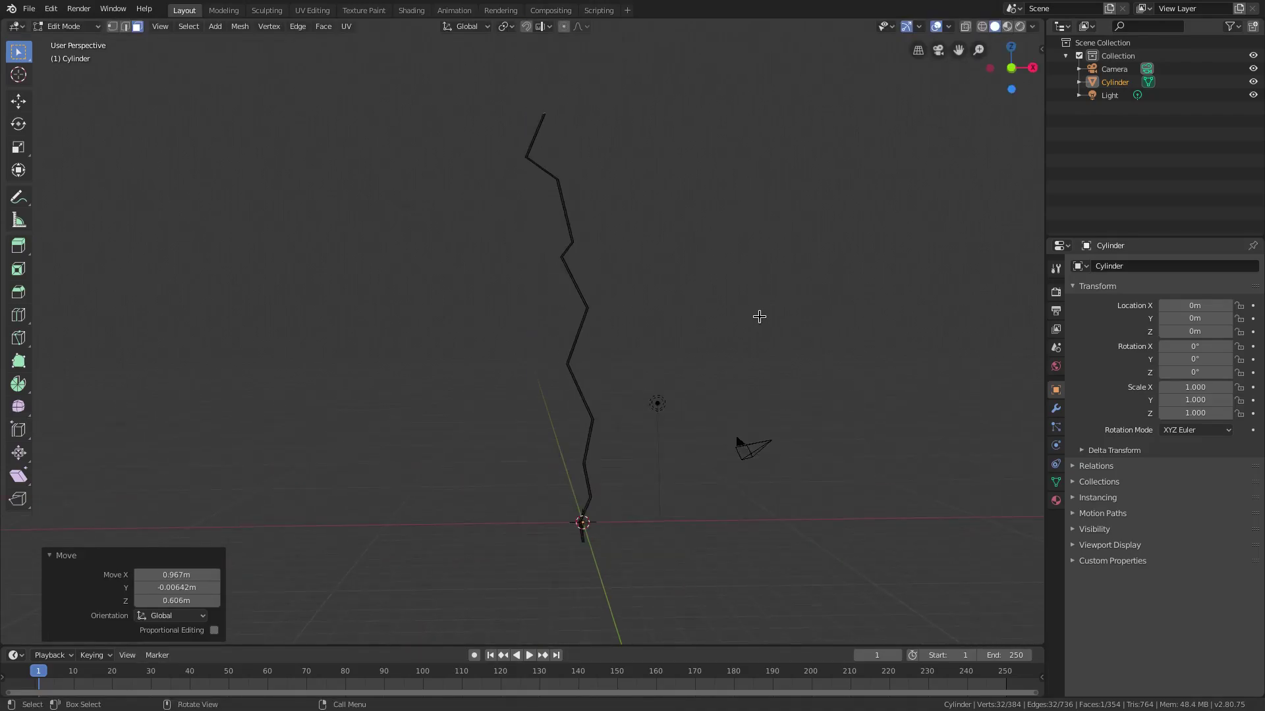
{"action": "scroll", "coordinate": [719, 374], "scroll_direction": "up", "scroll_amount": 4}
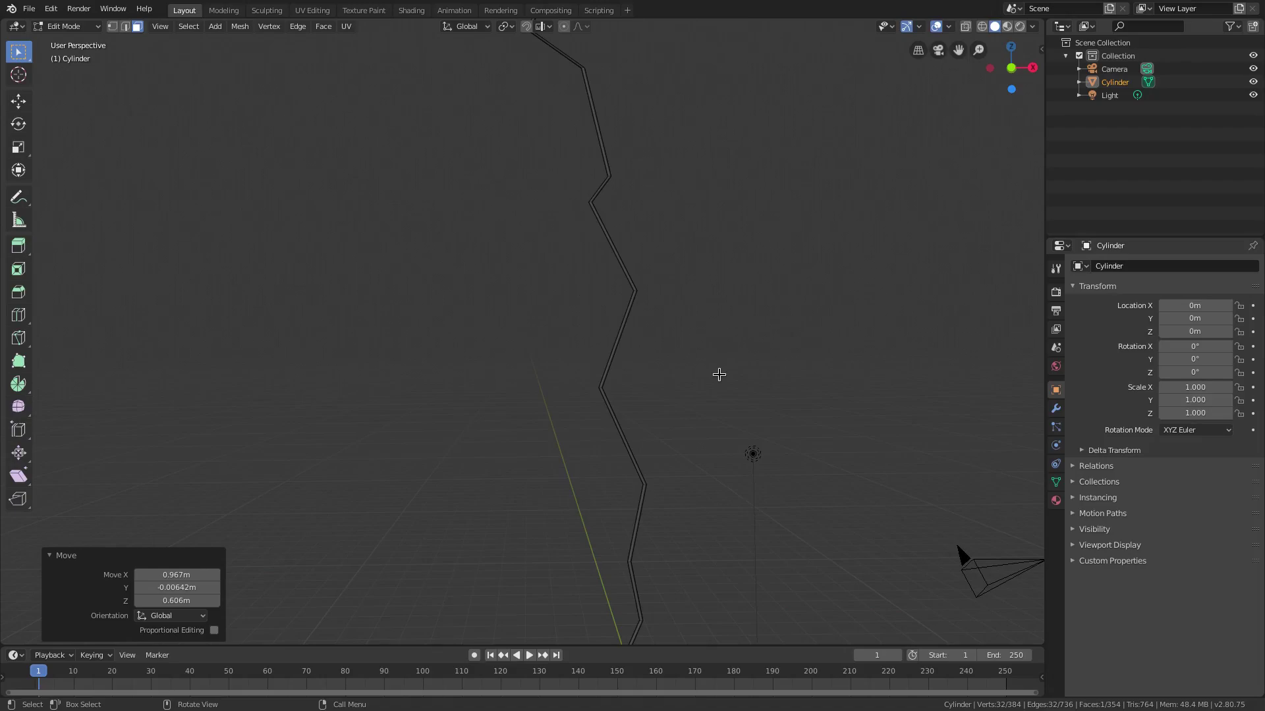
{"action": "scroll", "coordinate": [641, 448], "scroll_direction": "down", "scroll_amount": 3}
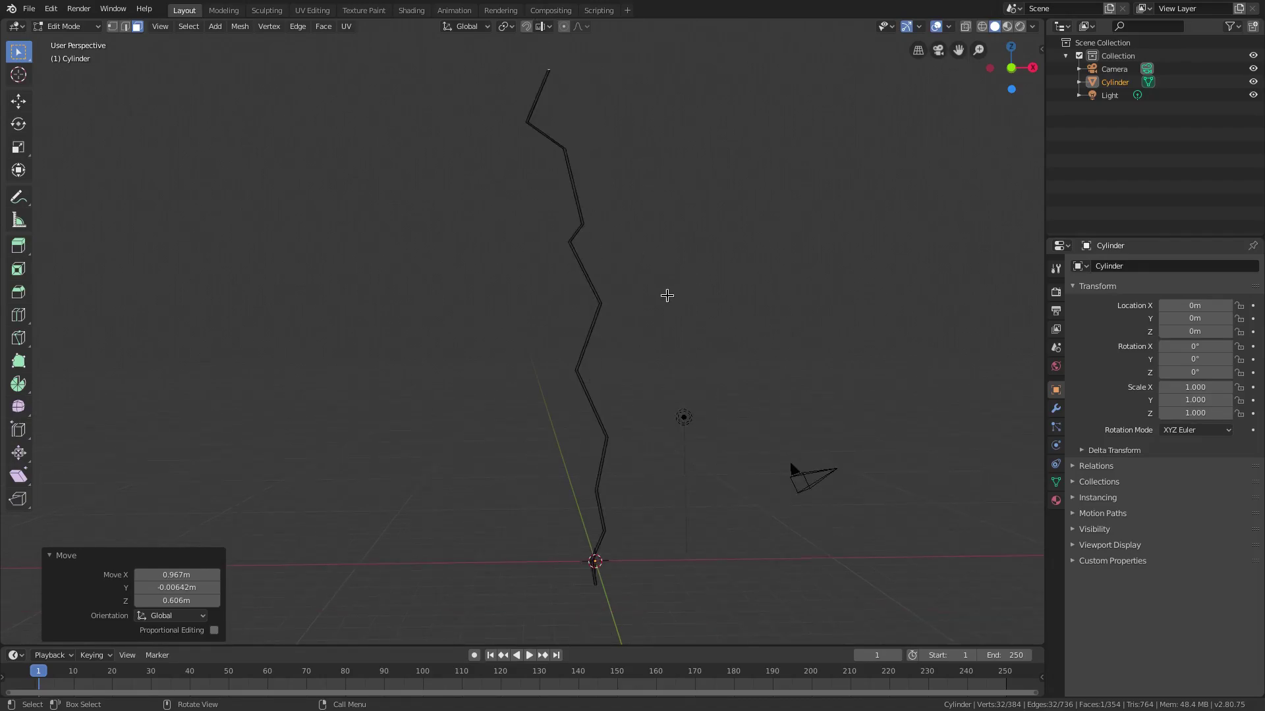
{"action": "key", "text": "Tab"}
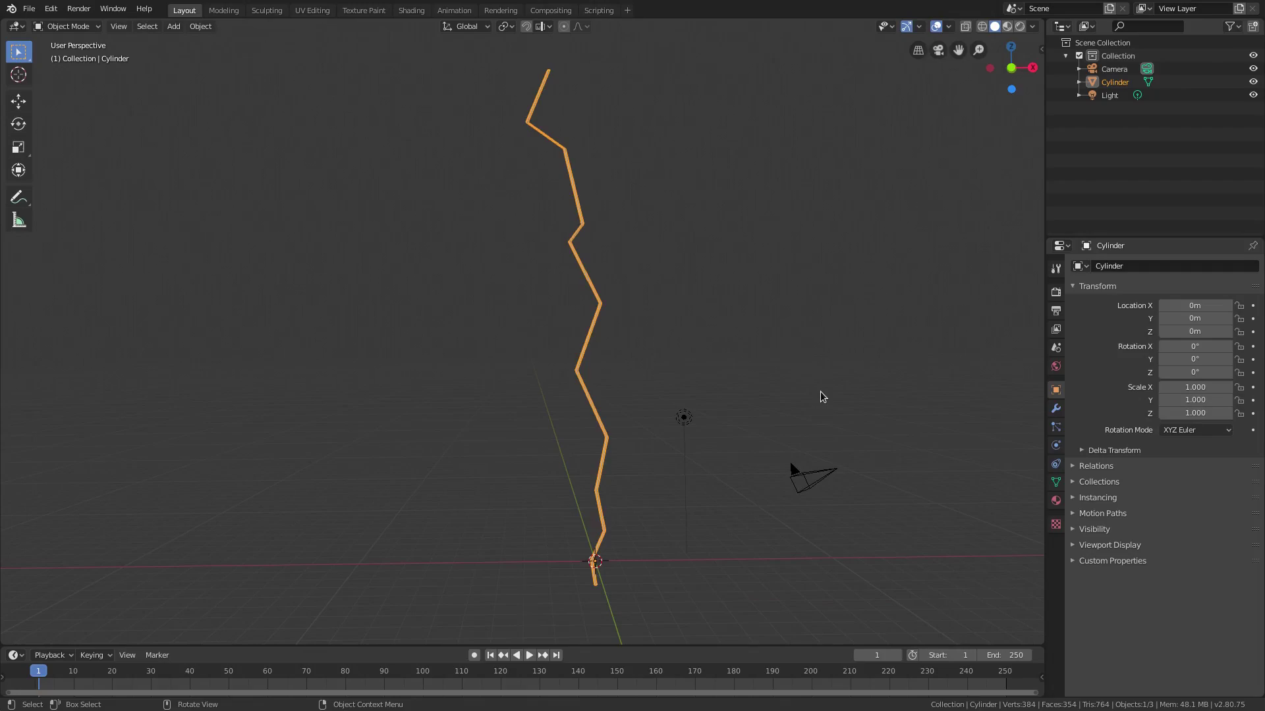
{"action": "key", "text": "shift+d"}
{"action": "left_click", "coordinate": [789, 393]}
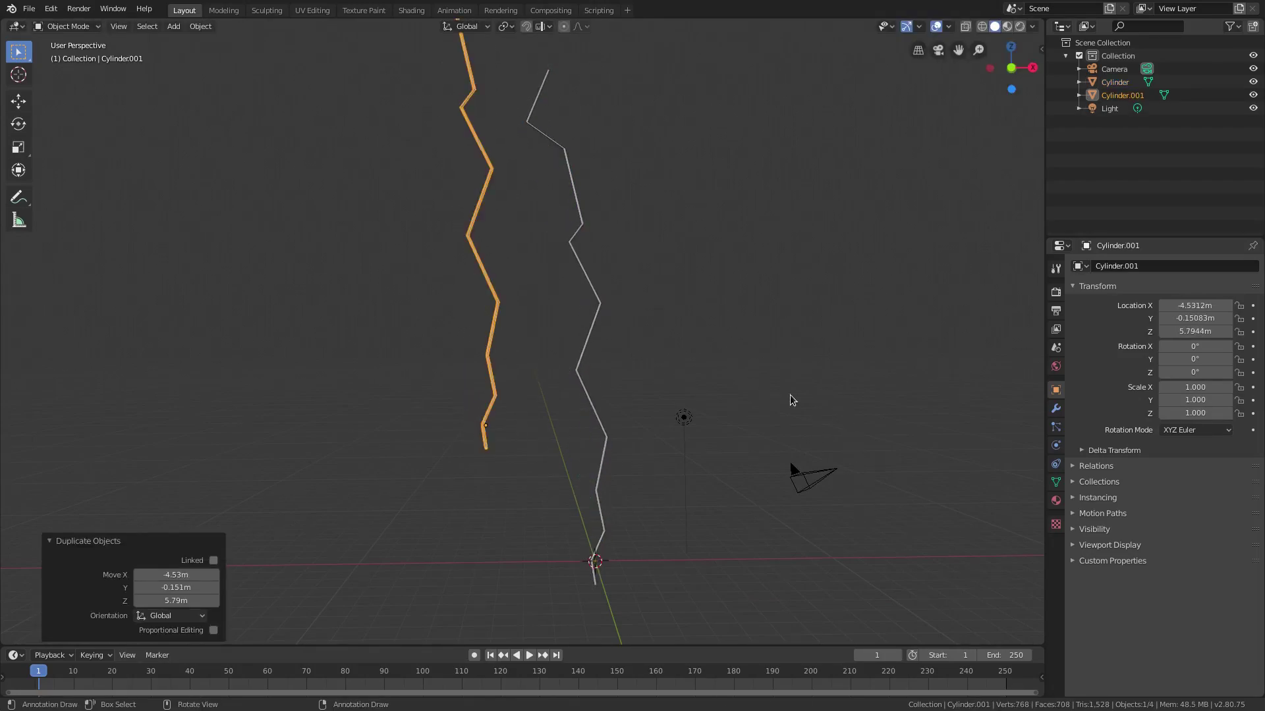
{"action": "key", "text": "r"}
{"action": "key", "text": "y"}
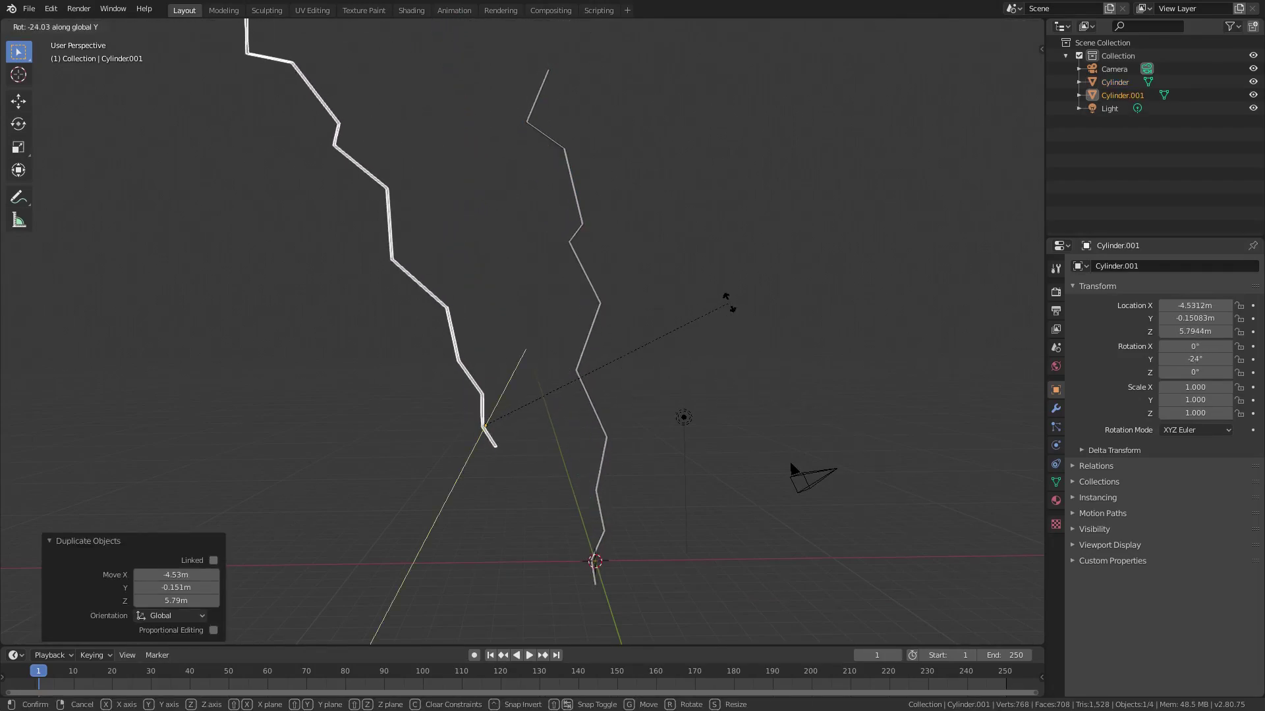
{"action": "left_click", "coordinate": [697, 290]}
{"action": "key", "text": "g"}
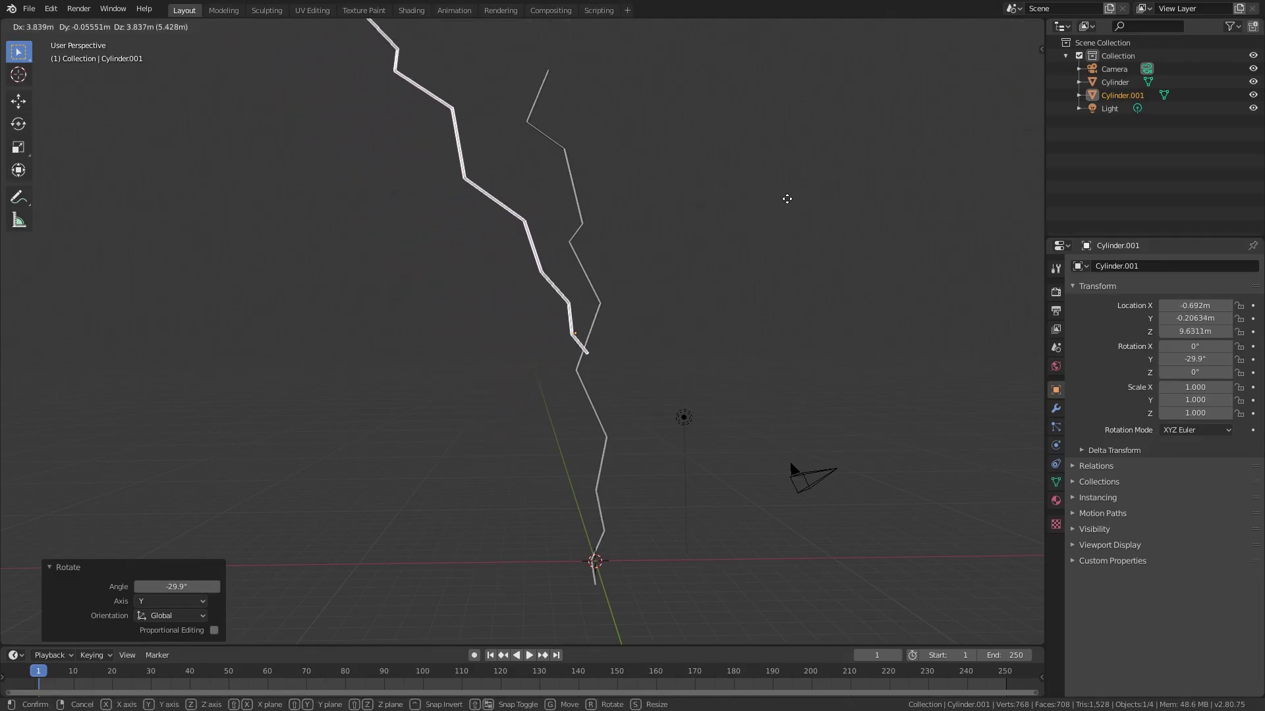
{"action": "left_click", "coordinate": [777, 197]}
{"action": "key", "text": "s"}
{"action": "left_click", "coordinate": [733, 299]}
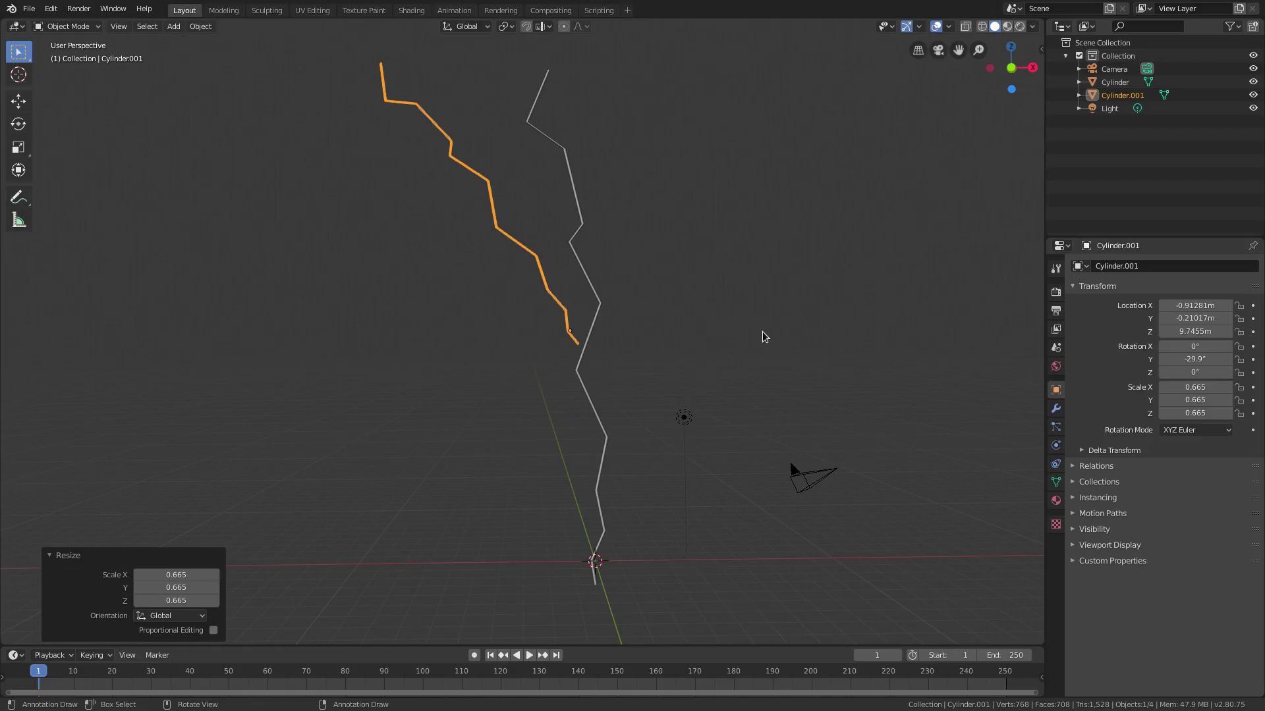
{"action": "key", "text": "Delete"}
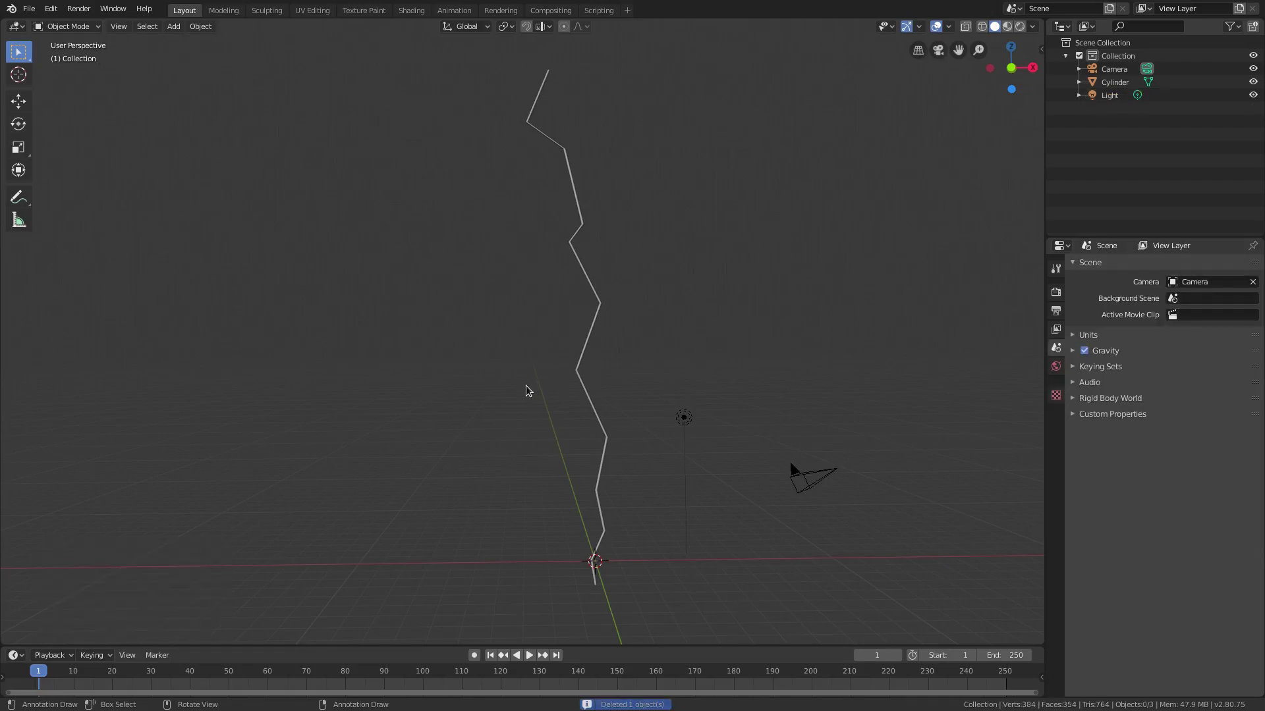
- Add a second cylinder and move it along X to about -10.7m
{"action": "middle_click_drag", "start_coordinate": [527, 387], "coordinate": [555, 356]}
{"action": "key", "text": "shift+a"}
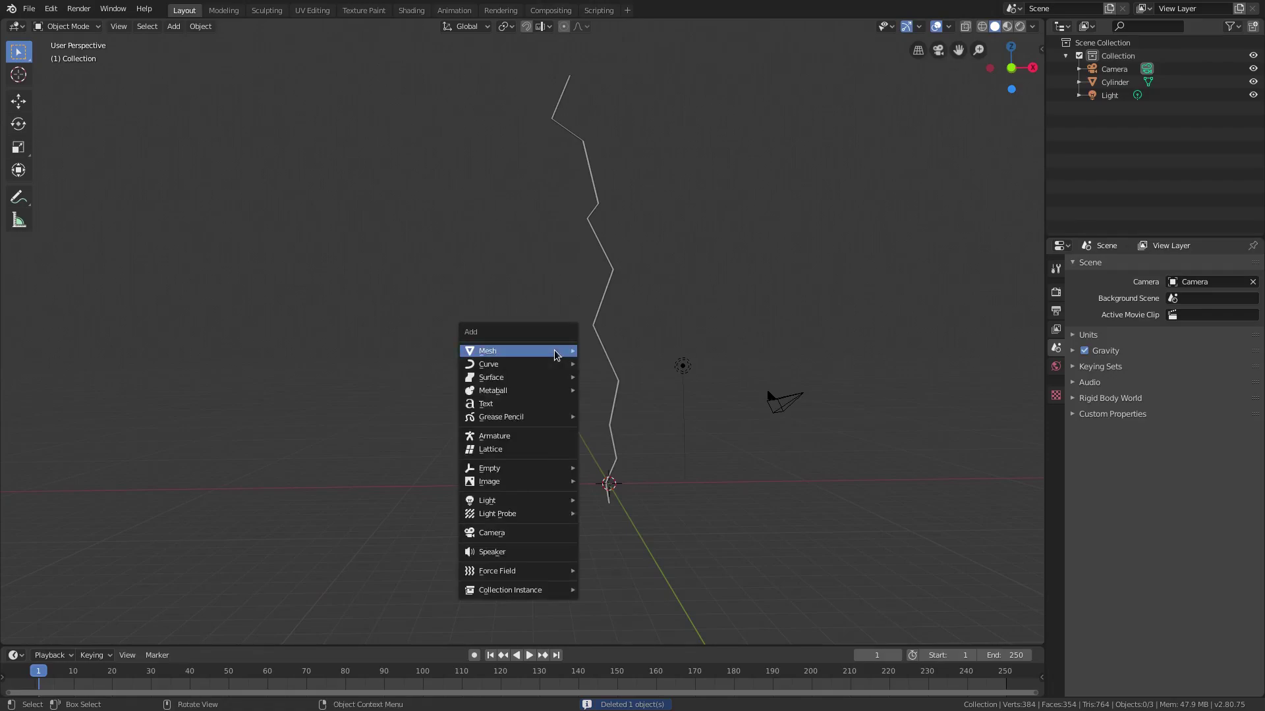
{"action": "mouse_move", "coordinate": [555, 350]}
{"action": "left_click", "coordinate": [640, 425]}
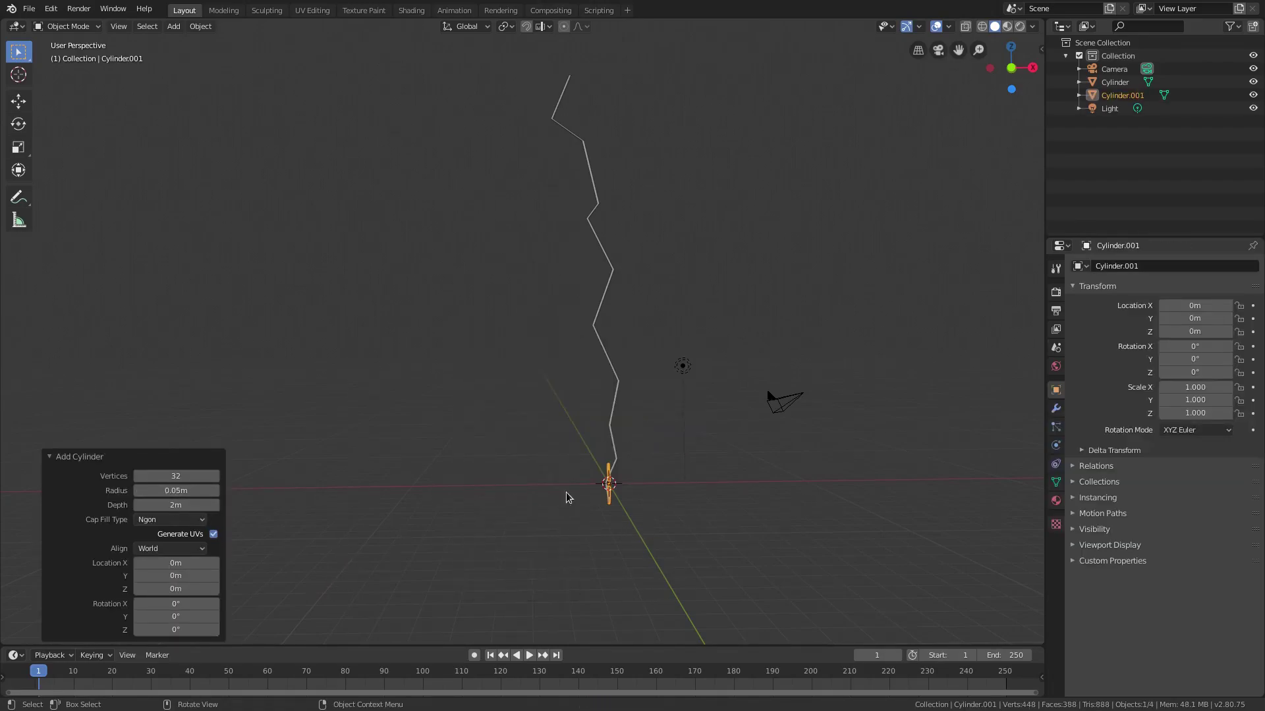
{"action": "key", "text": "g"}
{"action": "key", "text": "x"}
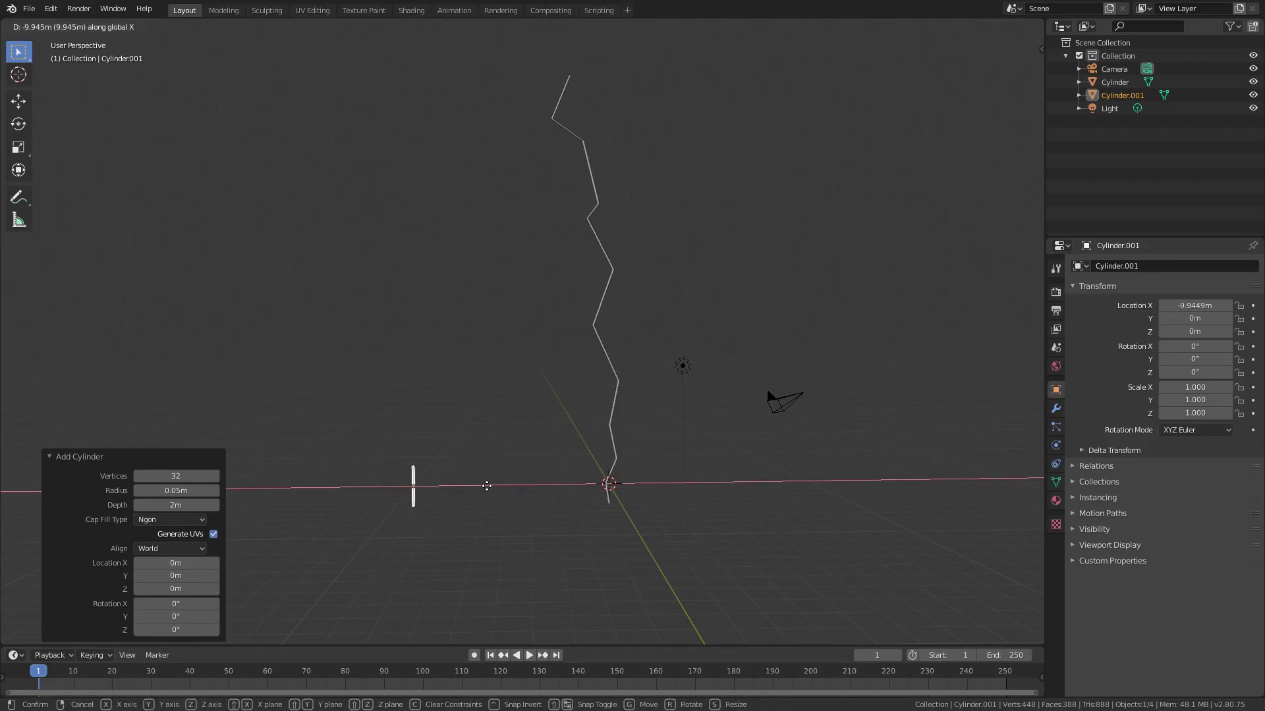
{"action": "left_click", "coordinate": [478, 493]}
{"action": "middle_click_drag", "start_coordinate": [478, 492], "coordinate": [534, 376]}
- In Edit Mode, move and extrude Cylinder.001's top face into a short tilted zigzag
{"action": "key", "text": "Tab"}
{"action": "left_click", "coordinate": [531, 419]}
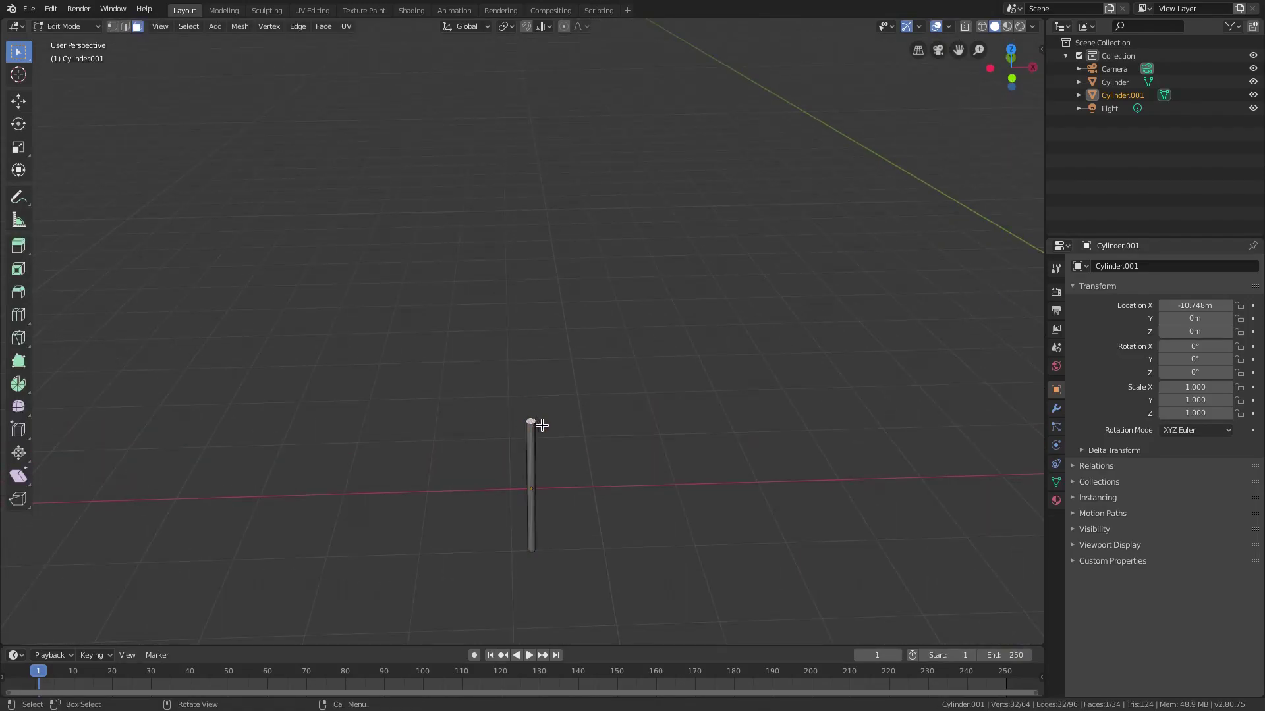
{"action": "middle_click_drag", "start_coordinate": [536, 424], "coordinate": [612, 400]}
{"action": "key", "text": "g"}
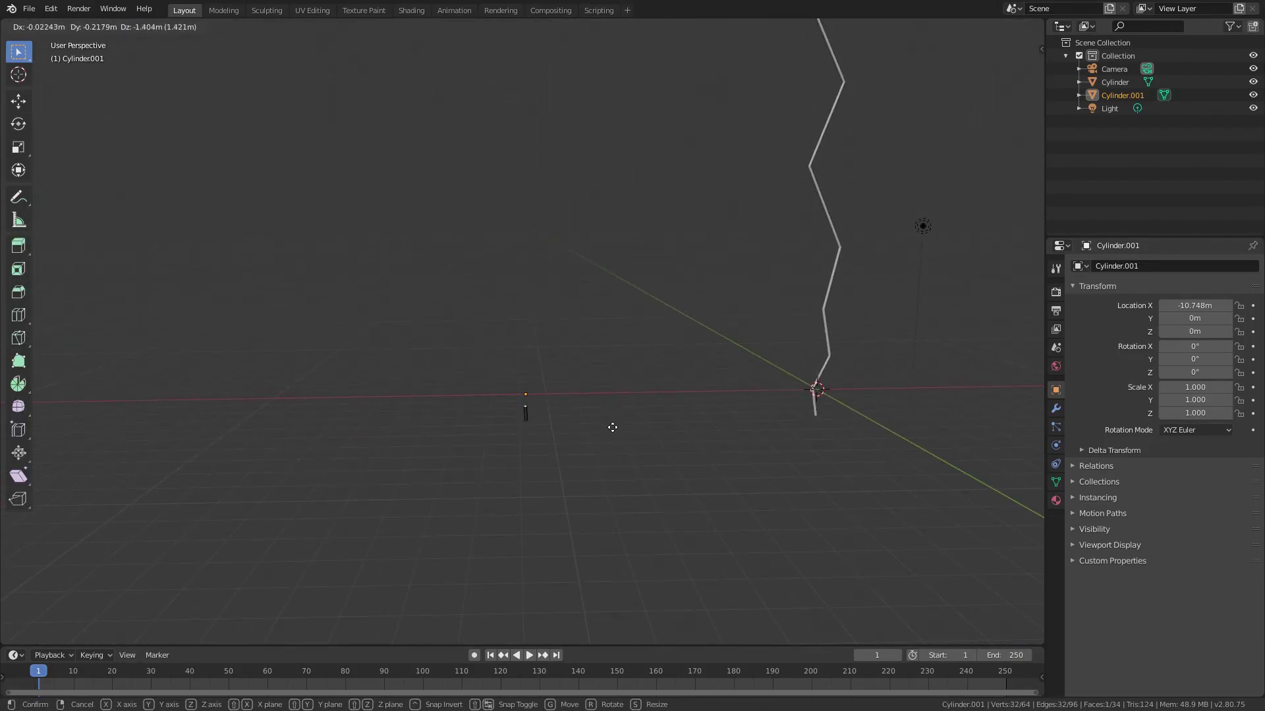
{"action": "left_click", "coordinate": [612, 426]}
{"action": "key", "text": "e"}
{"action": "left_click", "coordinate": [620, 389]}
{"action": "key", "text": "g"}
{"action": "left_click", "coordinate": [651, 375]}
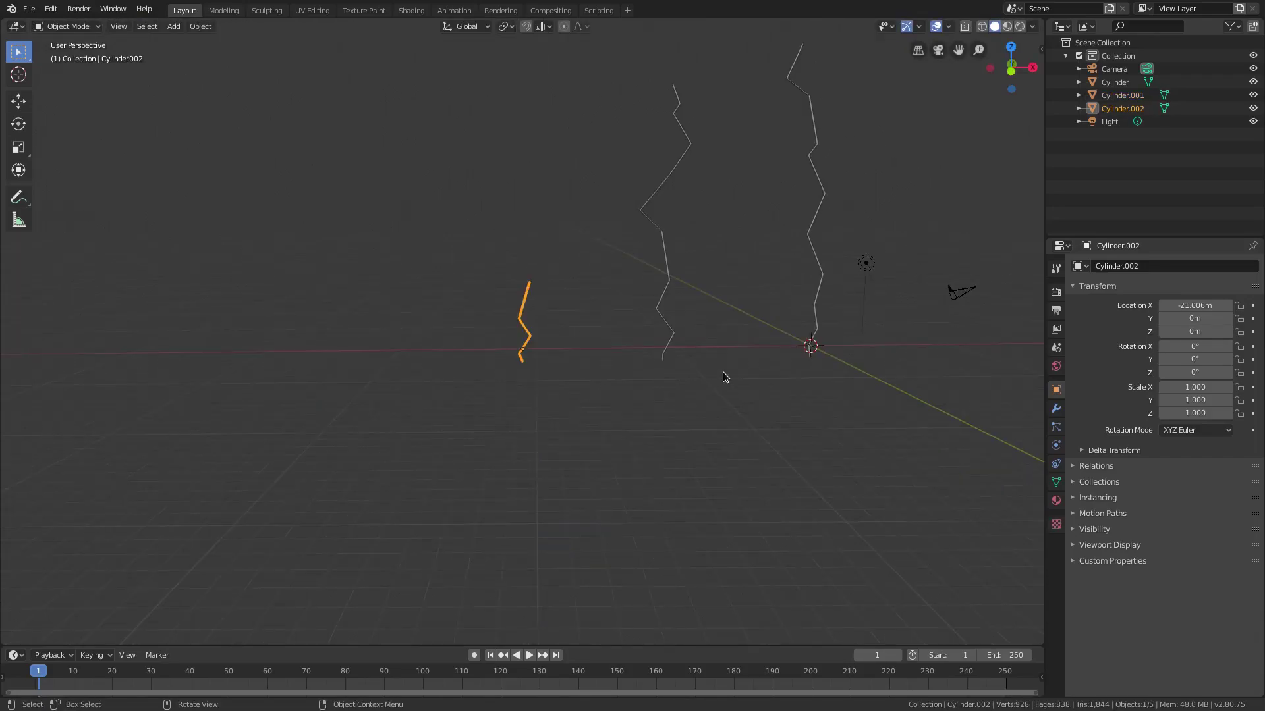
{"action": "middle_click_drag", "start_coordinate": [726, 376], "coordinate": [748, 301]}
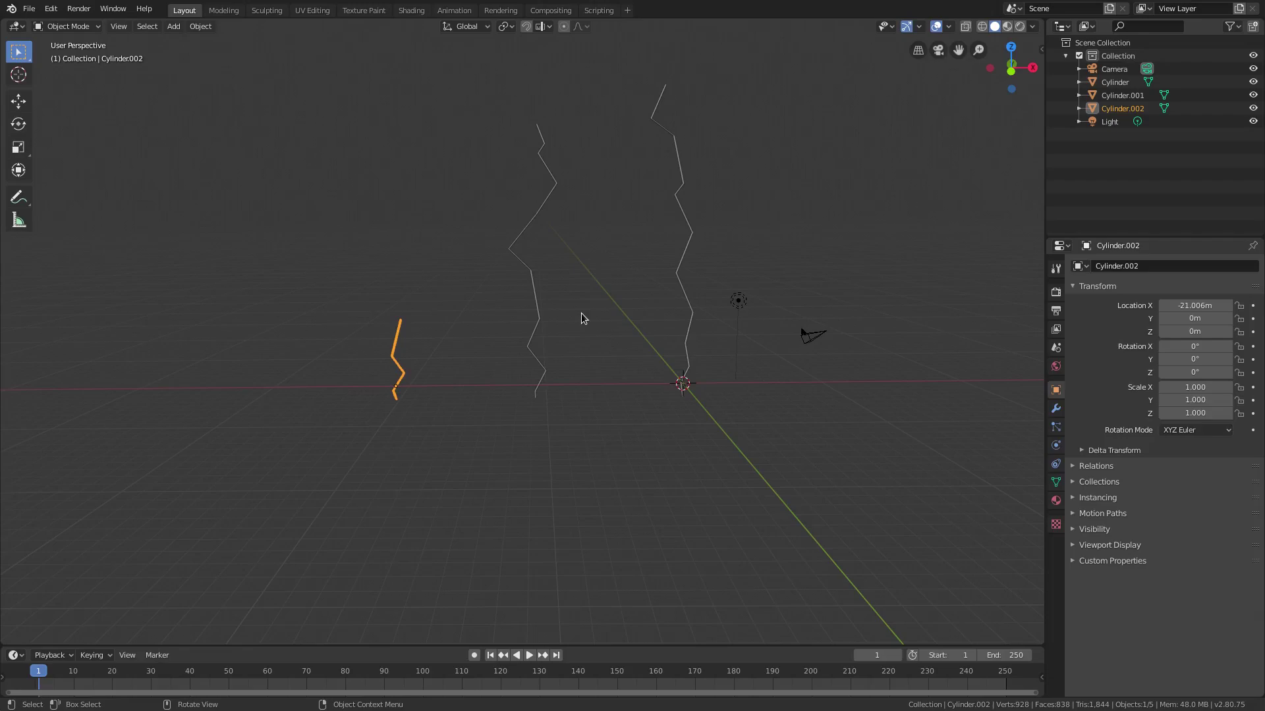
- Duplicate Cylinder.002, place the copy high beside the main bolt, and tilt it -38.4° on Y
{"action": "middle_click_drag", "start_coordinate": [582, 318], "coordinate": [275, 473]}
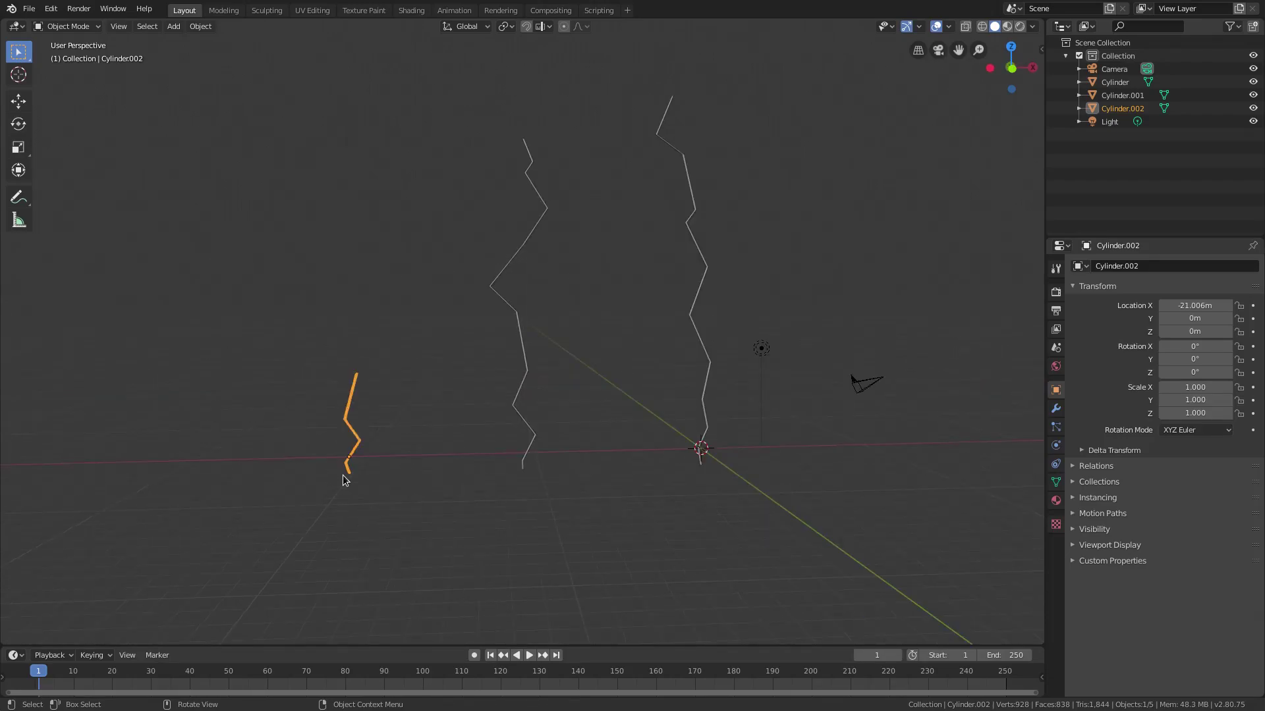
{"action": "key", "text": "shift+d"}
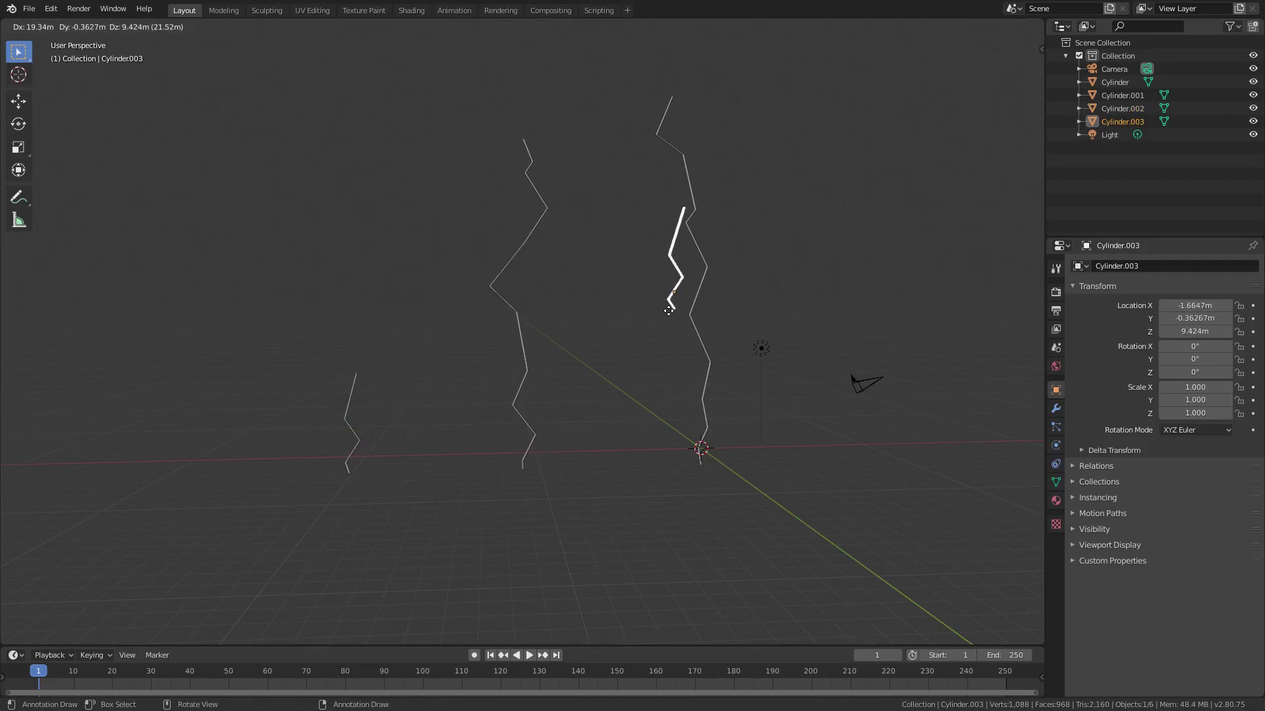
{"action": "left_click", "coordinate": [666, 310]}
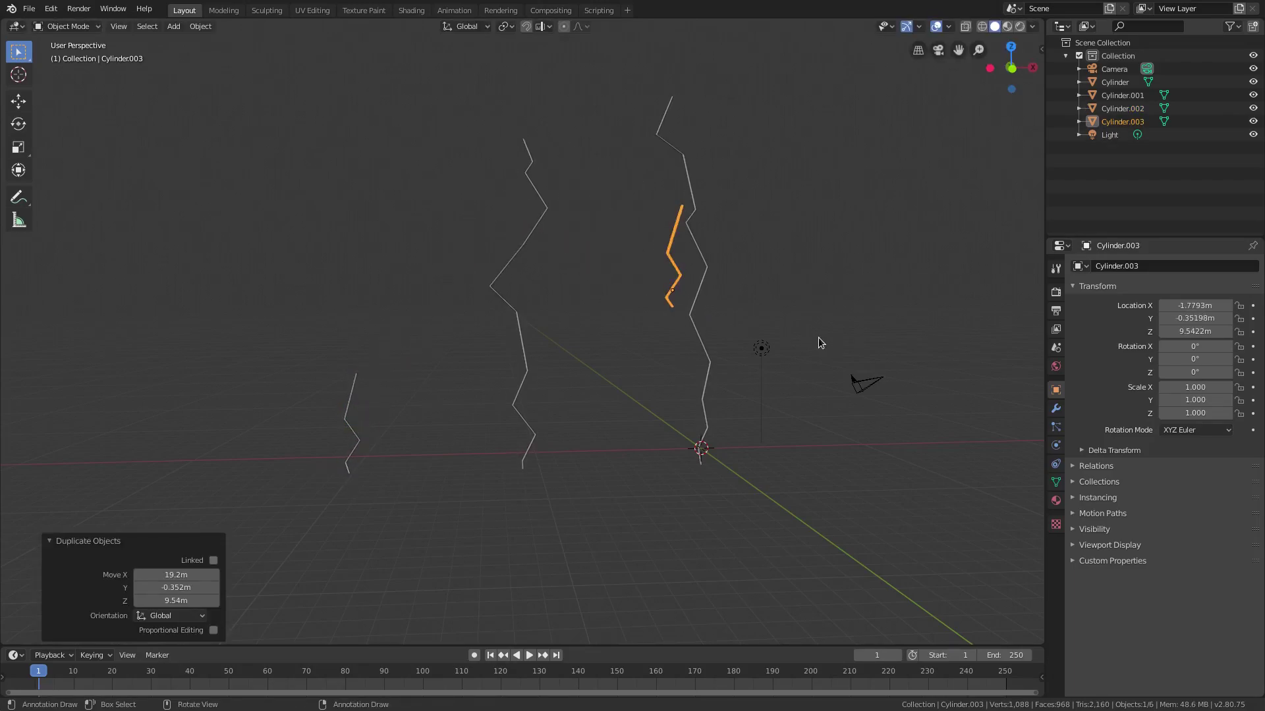
{"action": "scroll", "coordinate": [808, 335], "scroll_direction": "up", "scroll_amount": 6}
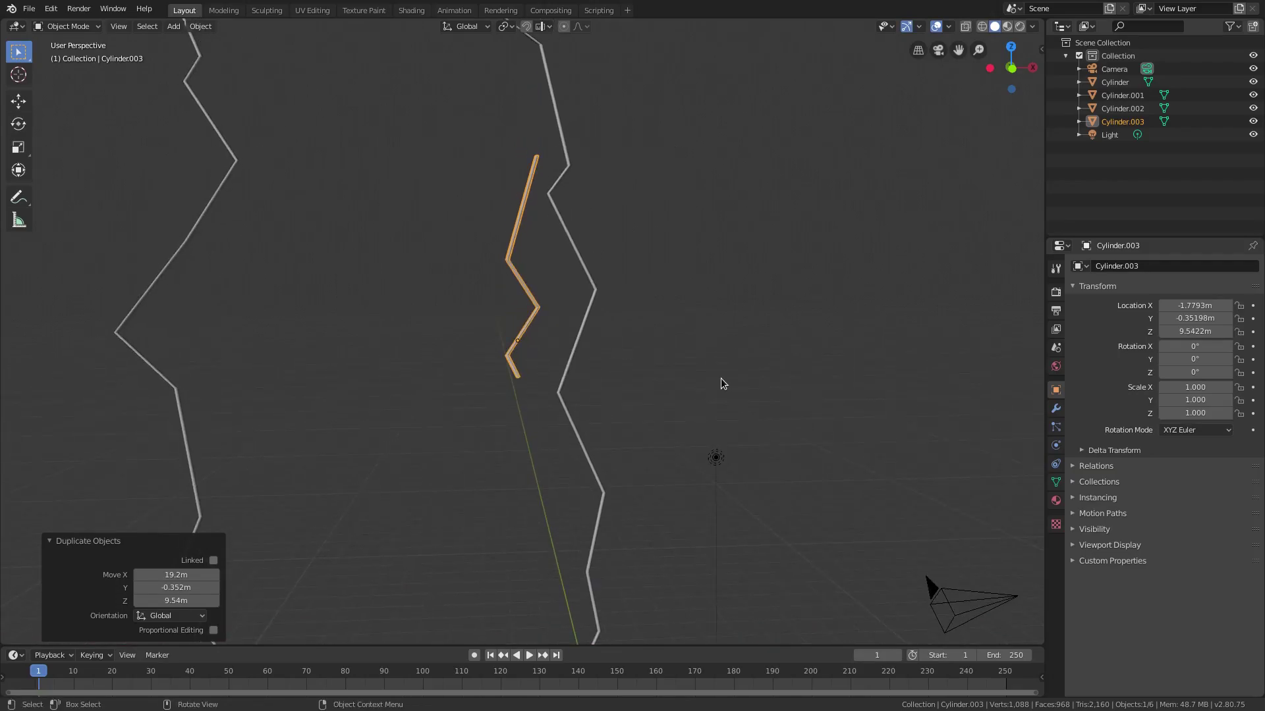
{"action": "key", "text": "r"}
{"action": "key", "text": "y"}
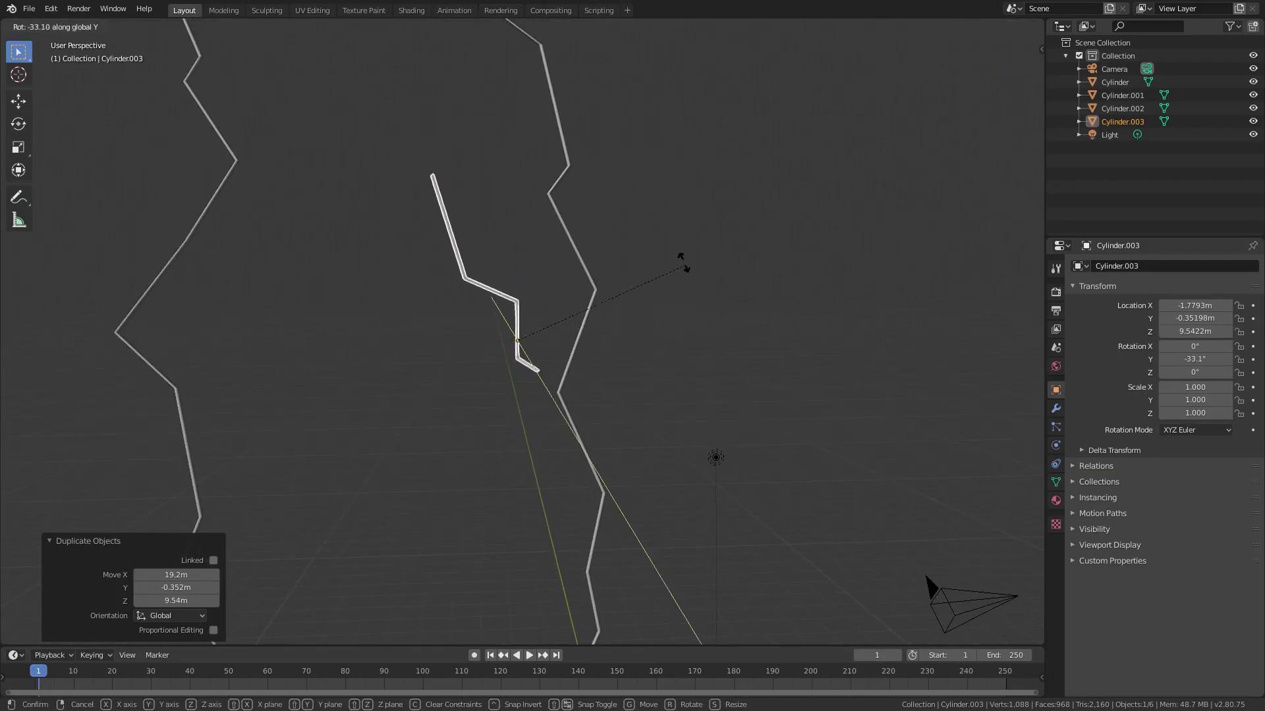
{"action": "left_click", "coordinate": [674, 254]}
{"action": "scroll", "coordinate": [677, 425], "scroll_direction": "up", "scroll_amount": 2}
- Move the tilted branch until its lower end touches the main bolt
{"action": "middle_click_drag", "start_coordinate": [677, 426], "coordinate": [551, 337]}
{"action": "key", "text": "g"}
{"action": "left_click", "coordinate": [592, 370]}
{"action": "scroll", "coordinate": [566, 375], "scroll_direction": "up", "scroll_amount": 6}
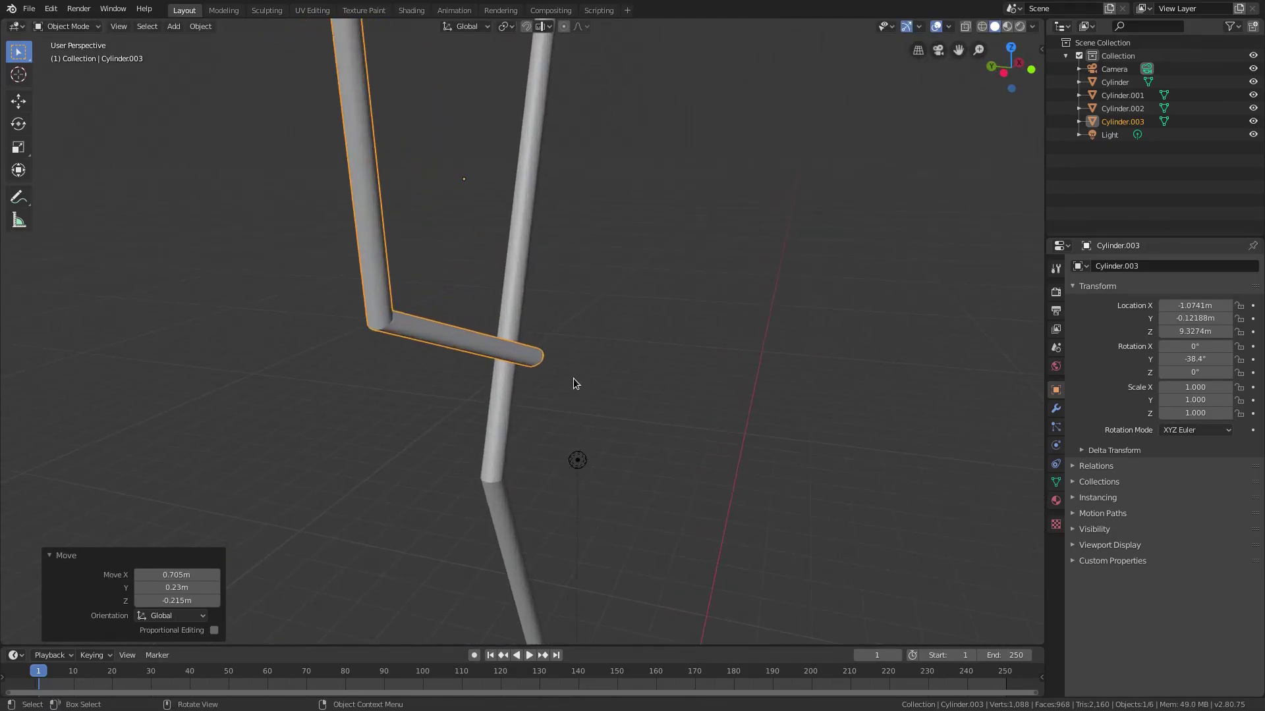
{"action": "key", "text": "g"}
{"action": "left_click", "coordinate": [560, 401]}
{"action": "middle_click_drag", "start_coordinate": [560, 402], "coordinate": [298, 350]}
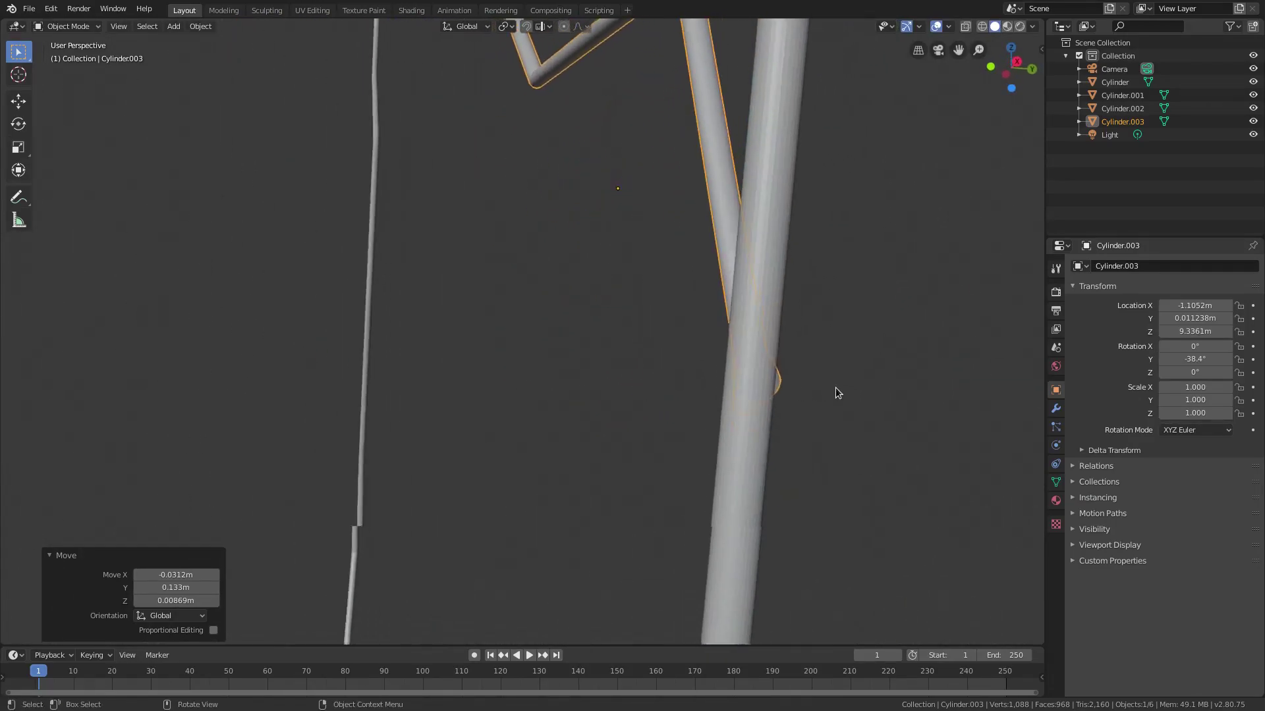
{"action": "middle_click_drag", "start_coordinate": [835, 392], "coordinate": [841, 388]}
{"action": "key", "text": "g"}
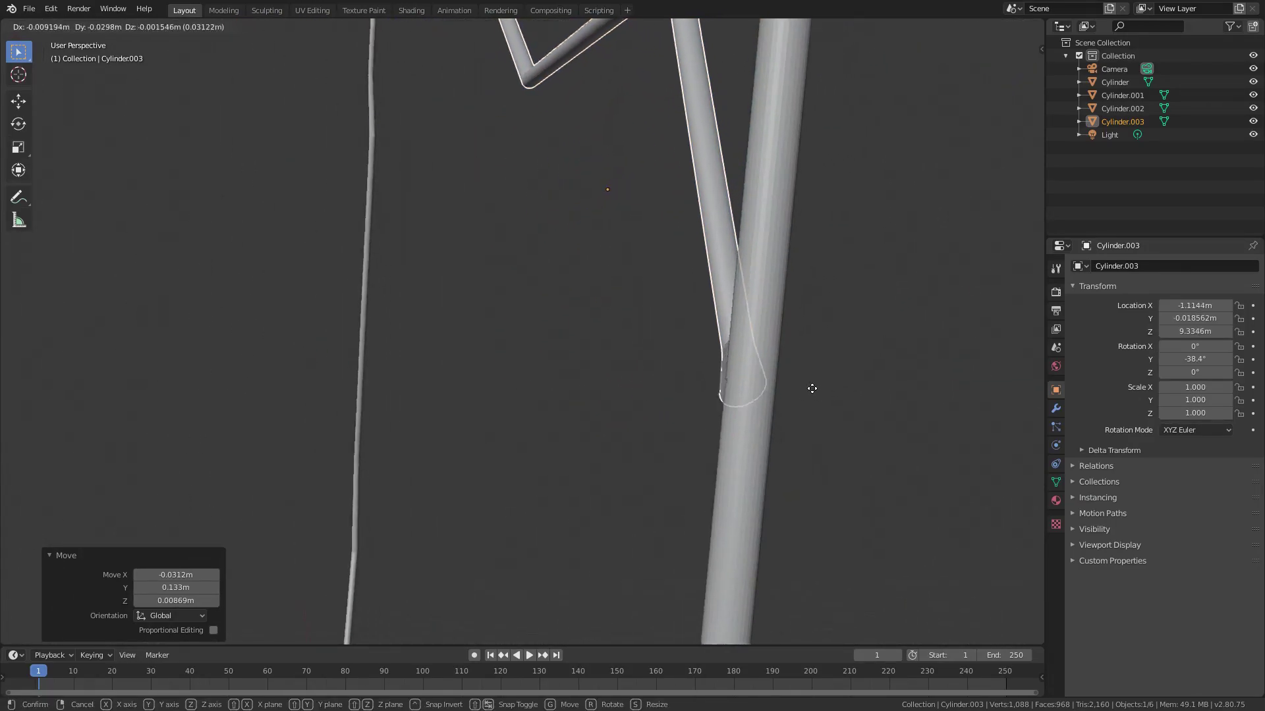
{"action": "left_click", "coordinate": [819, 390]}
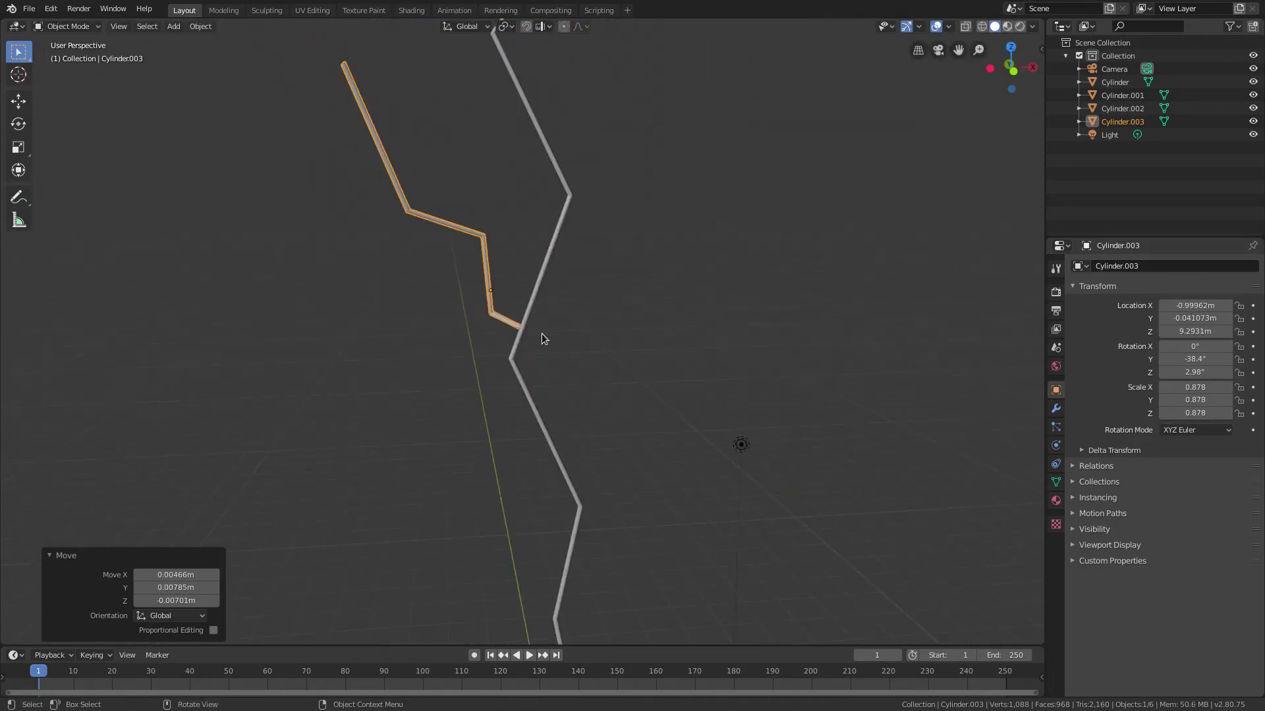
{"action": "scroll", "coordinate": [541, 336], "scroll_direction": "down", "scroll_amount": 6}
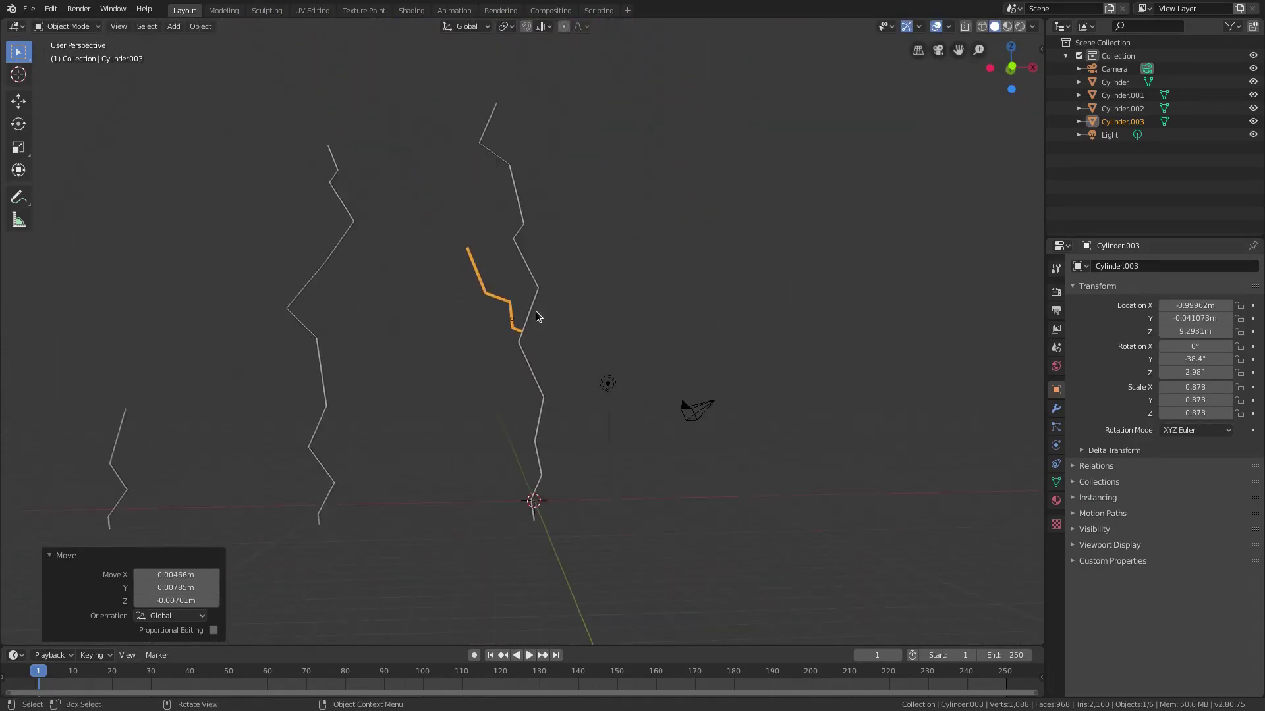
{"action": "scroll", "coordinate": [527, 300], "scroll_direction": "up", "scroll_amount": 4}
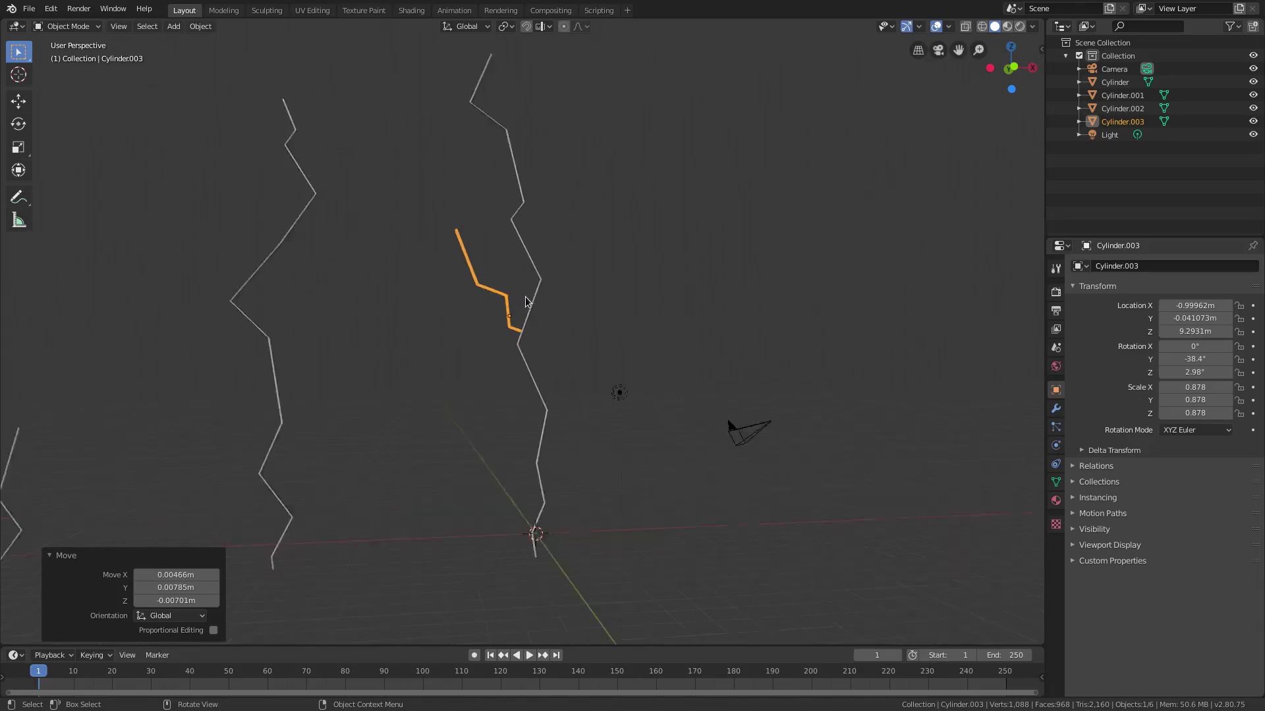
{"action": "scroll", "coordinate": [613, 361], "scroll_direction": "up", "scroll_amount": 2}
{"action": "middle_click_drag", "start_coordinate": [542, 310], "coordinate": [645, 373], "text": "shift"}
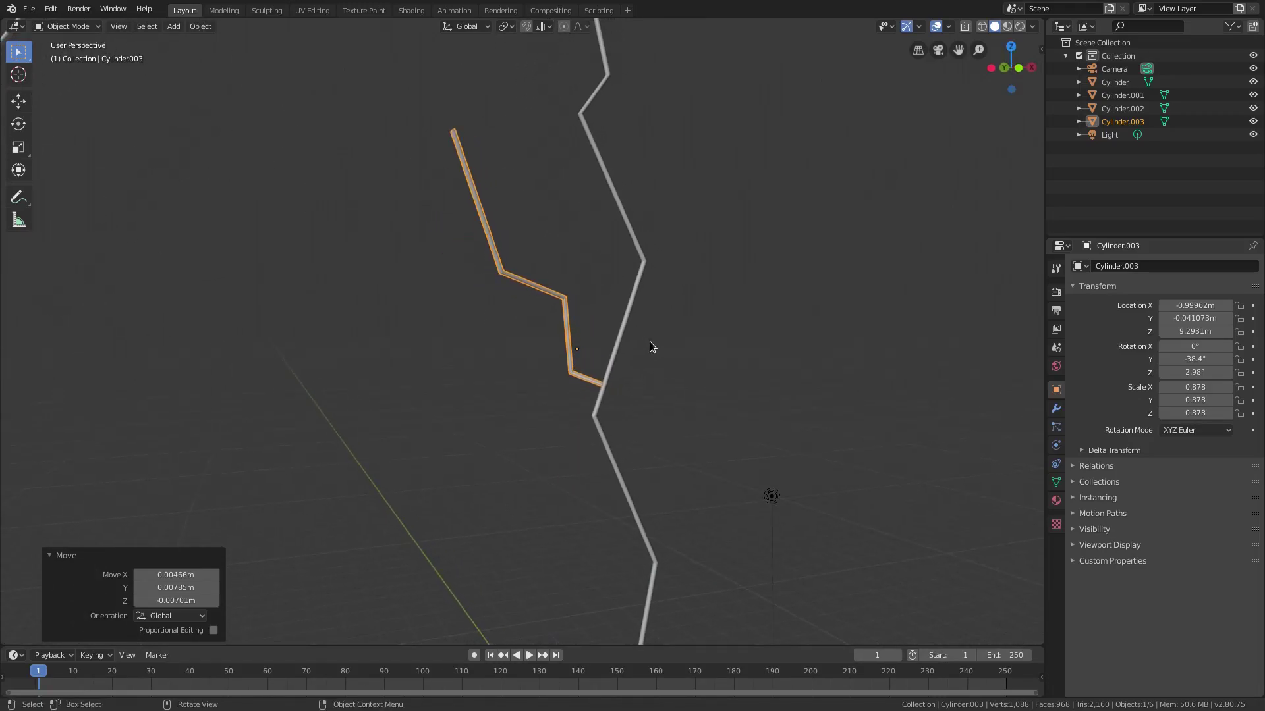
- Add a Boolean modifier to the main bolt and set its operation to Union
{"action": "left_click", "coordinate": [615, 351], "text": "shift"}
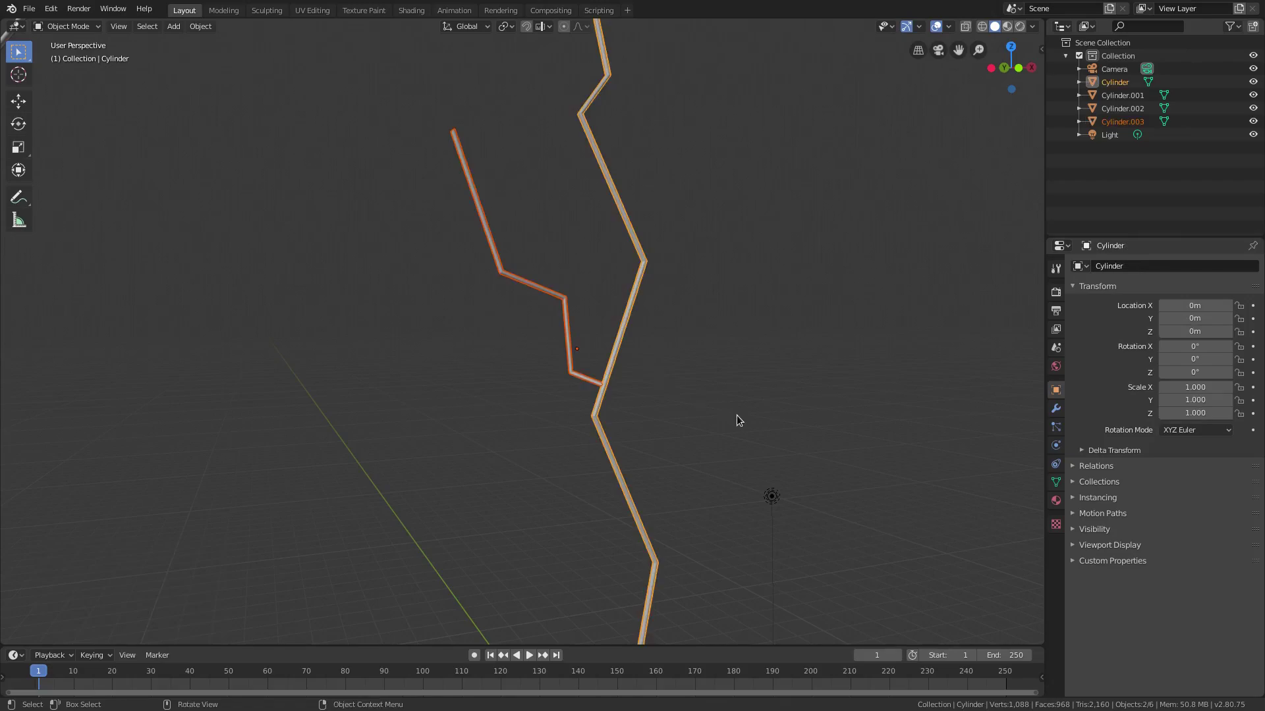
{"action": "left_click", "coordinate": [1052, 409]}
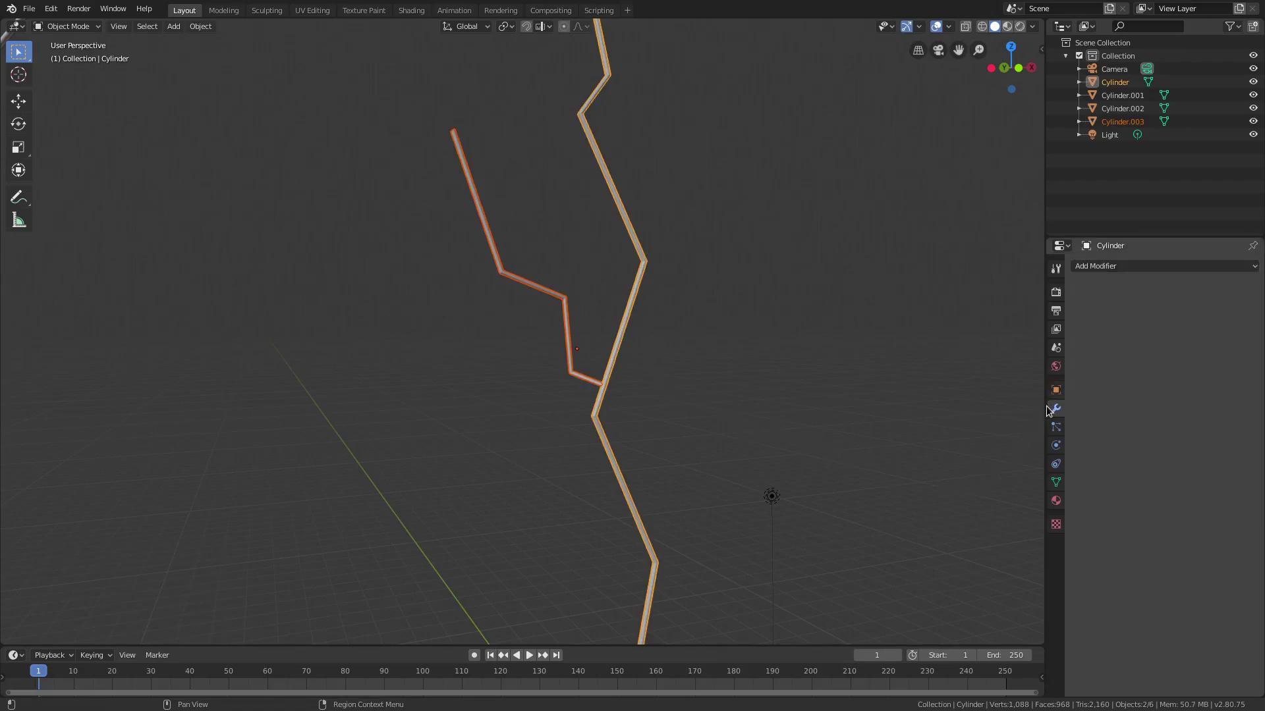
{"action": "left_click", "coordinate": [1164, 266]}
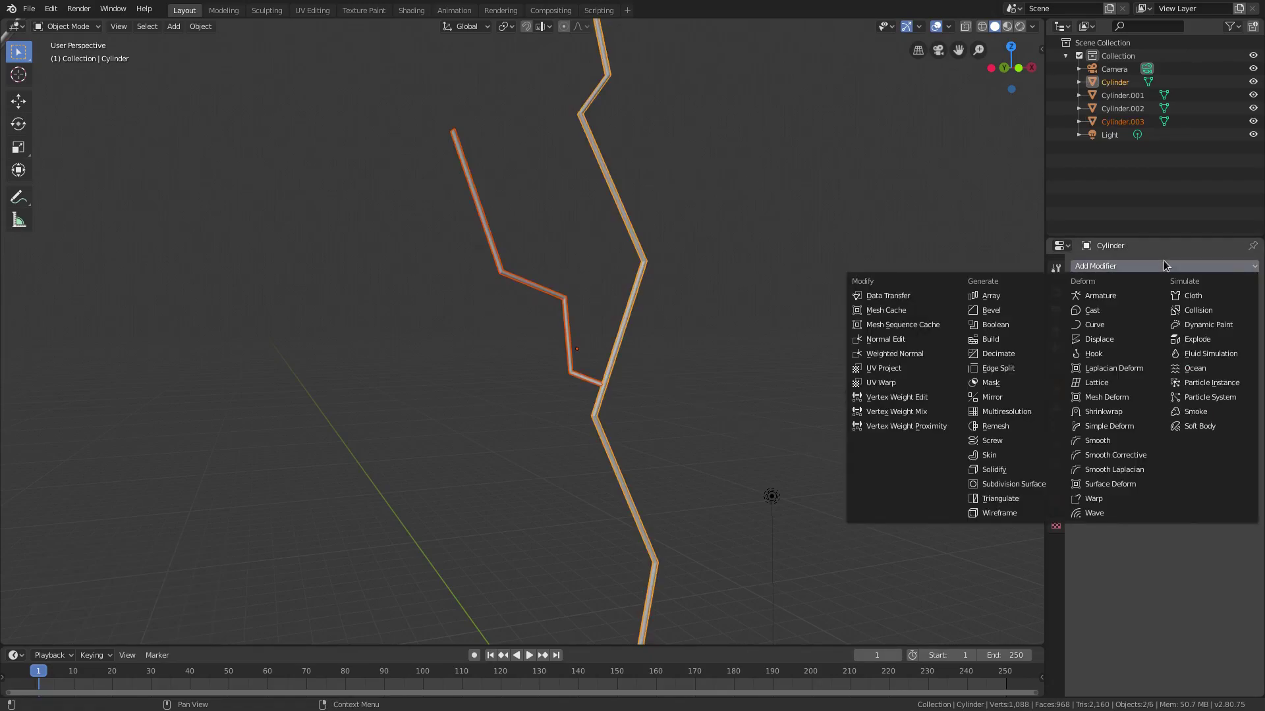
{"action": "left_click", "coordinate": [1030, 324]}
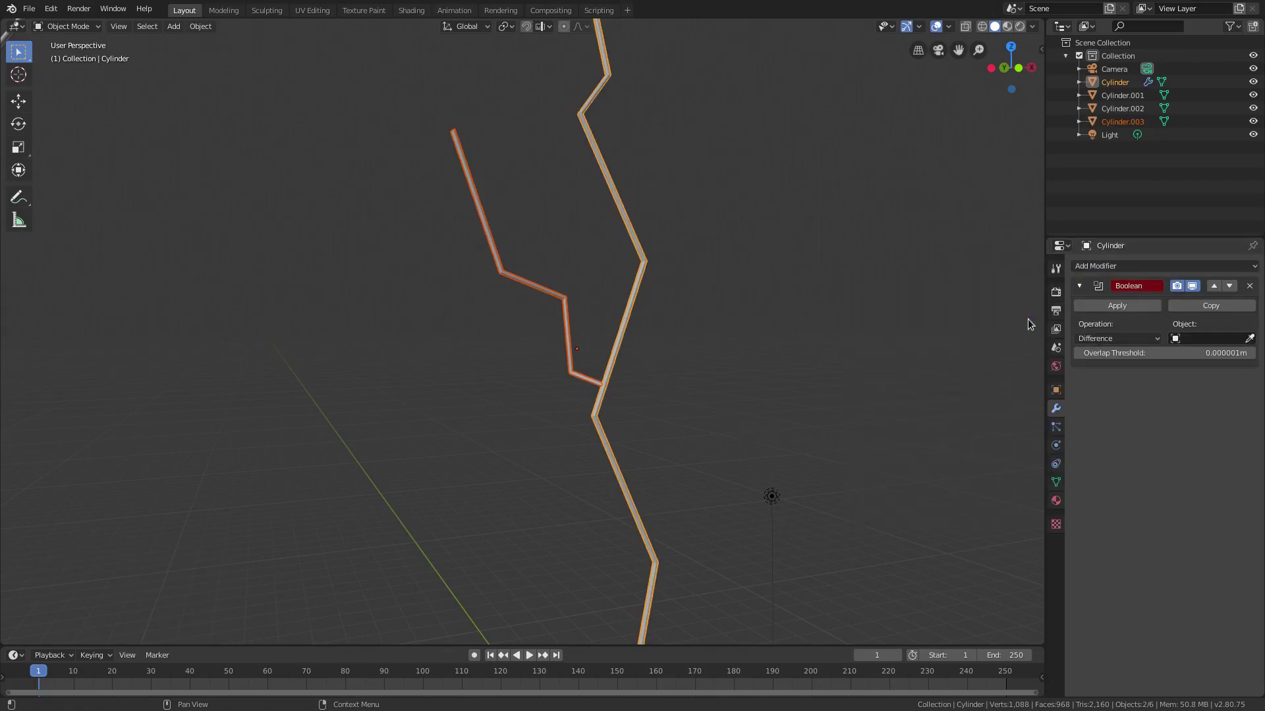
{"action": "left_click", "coordinate": [1112, 336]}
{"action": "left_click", "coordinate": [1123, 366]}
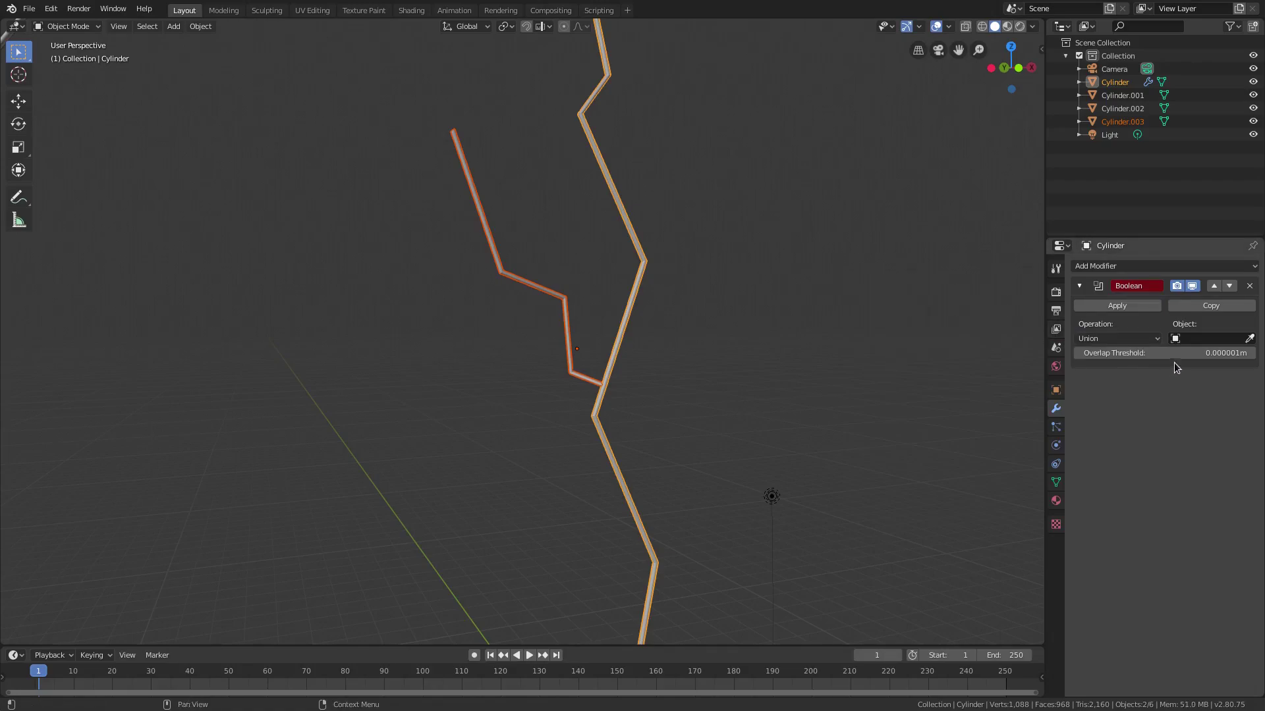
{"action": "left_click", "coordinate": [1196, 338]}
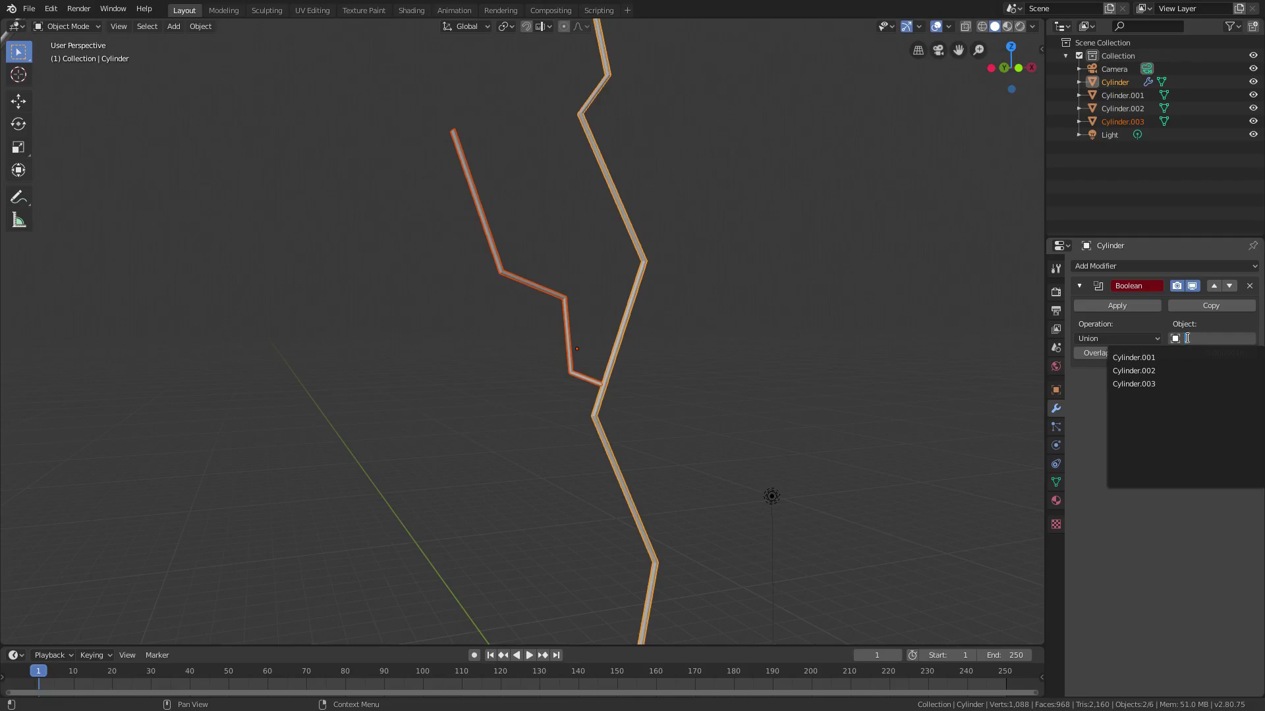
{"action": "left_click", "coordinate": [575, 300]}
- Check the main bolt's Boolean, then select the branch Cylinder.003
{"action": "left_click", "coordinate": [556, 300]}
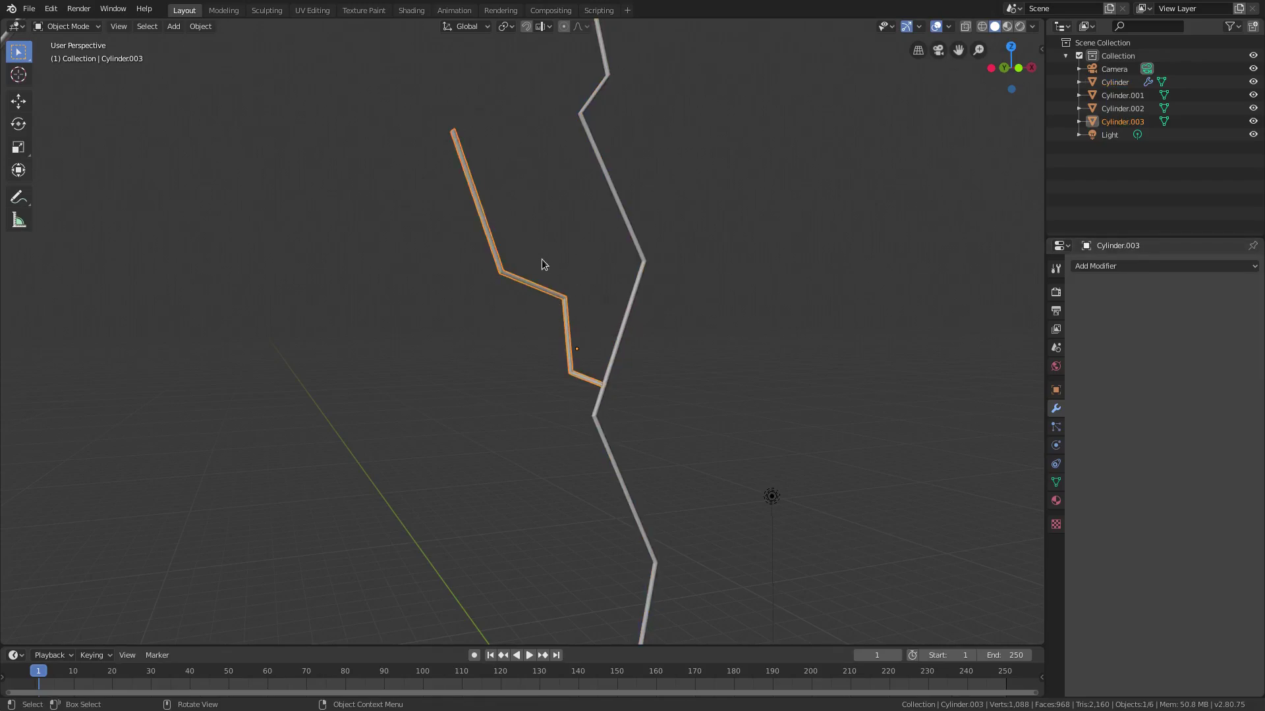
{"action": "left_click", "coordinate": [643, 252]}
{"action": "scroll", "coordinate": [667, 327], "scroll_direction": "down", "scroll_amount": 5}
{"action": "scroll", "coordinate": [616, 395], "scroll_direction": "up", "scroll_amount": 4}
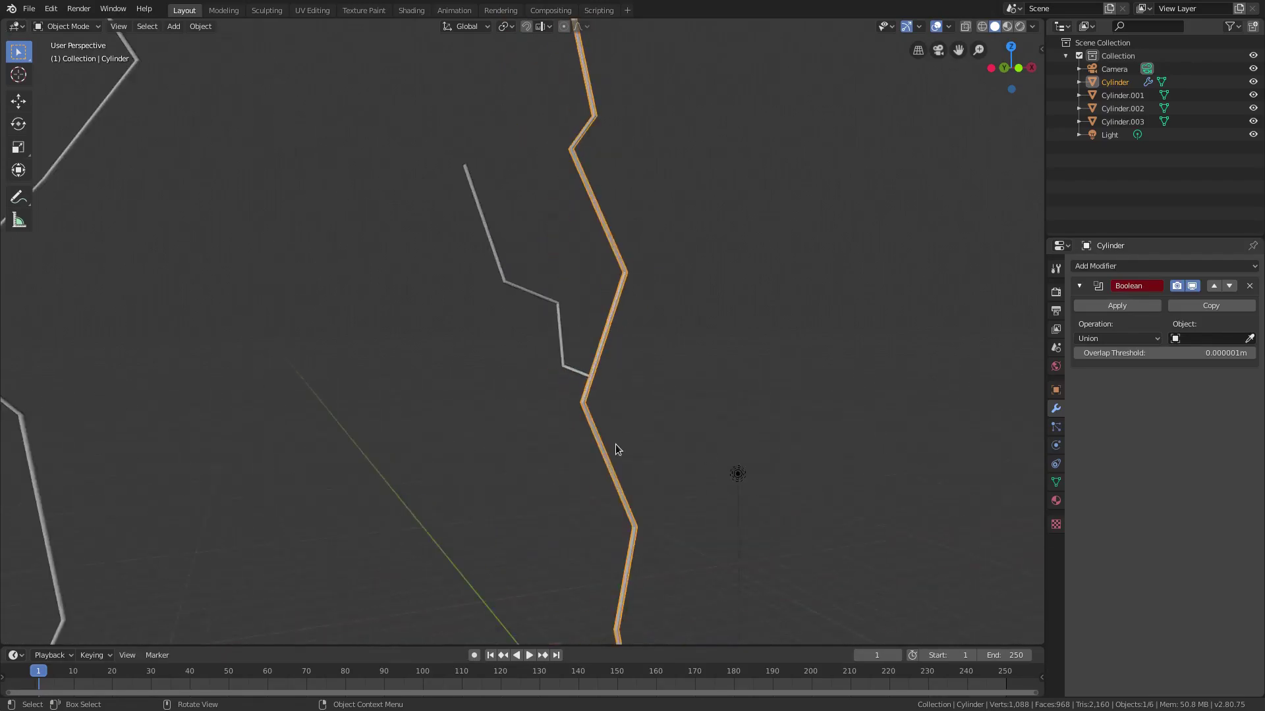
{"action": "left_click", "coordinate": [527, 288]}
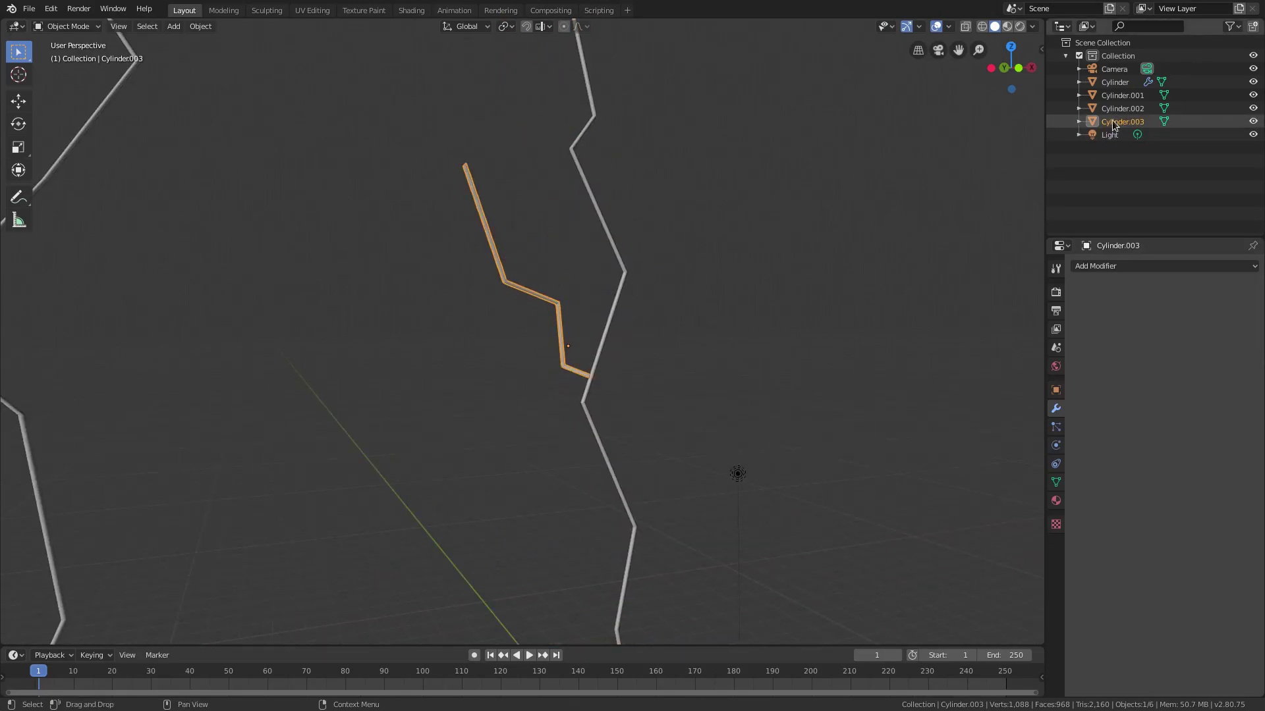
- Rename the short branch to 'small' and the main bolt to 'big' in the Outliner
{"action": "double_click", "coordinate": [1145, 122]}
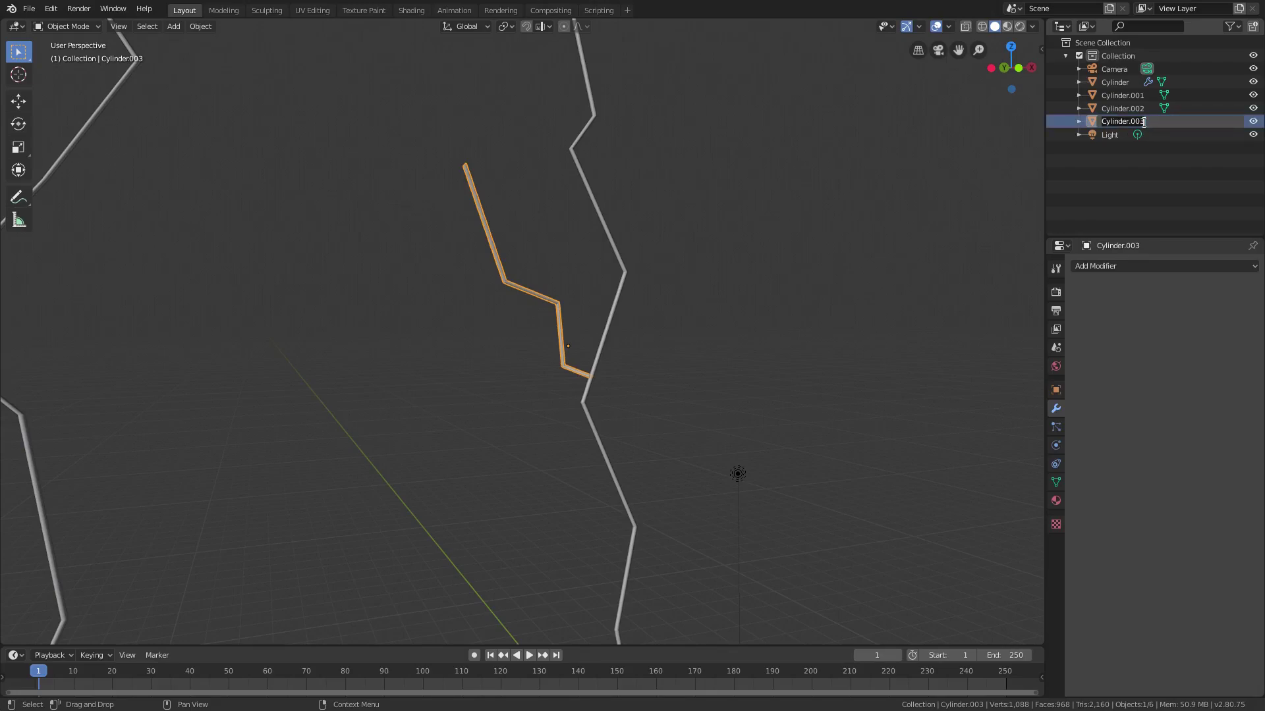
{"action": "type", "text": "small"}
{"action": "key", "text": "Return"}
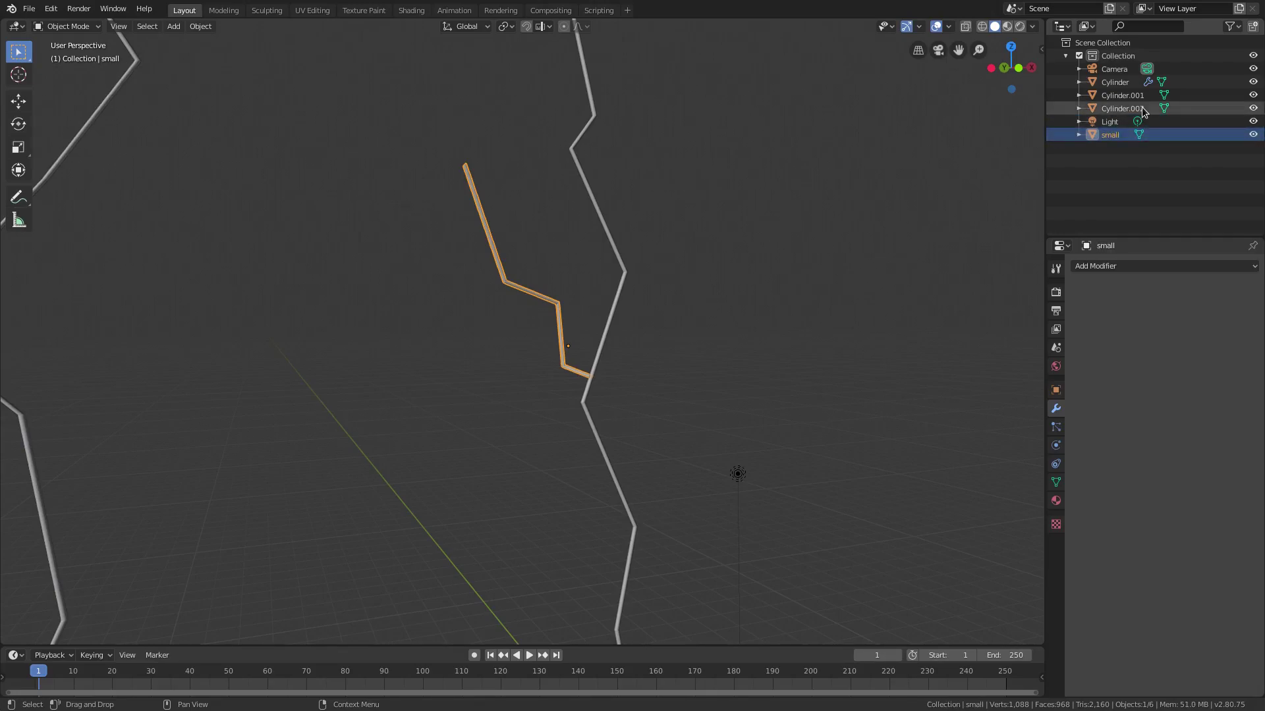
{"action": "left_click", "coordinate": [1137, 95]}
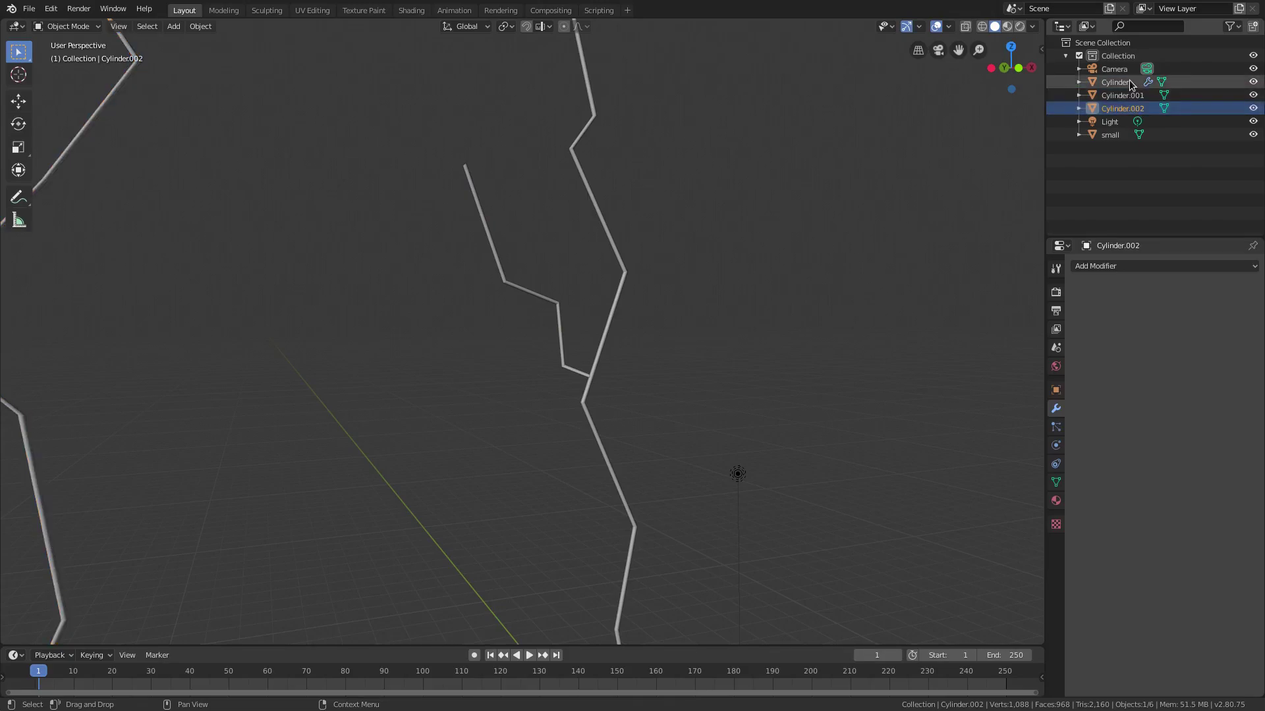
{"action": "double_click", "coordinate": [1129, 82]}
{"action": "type", "text": "big"}
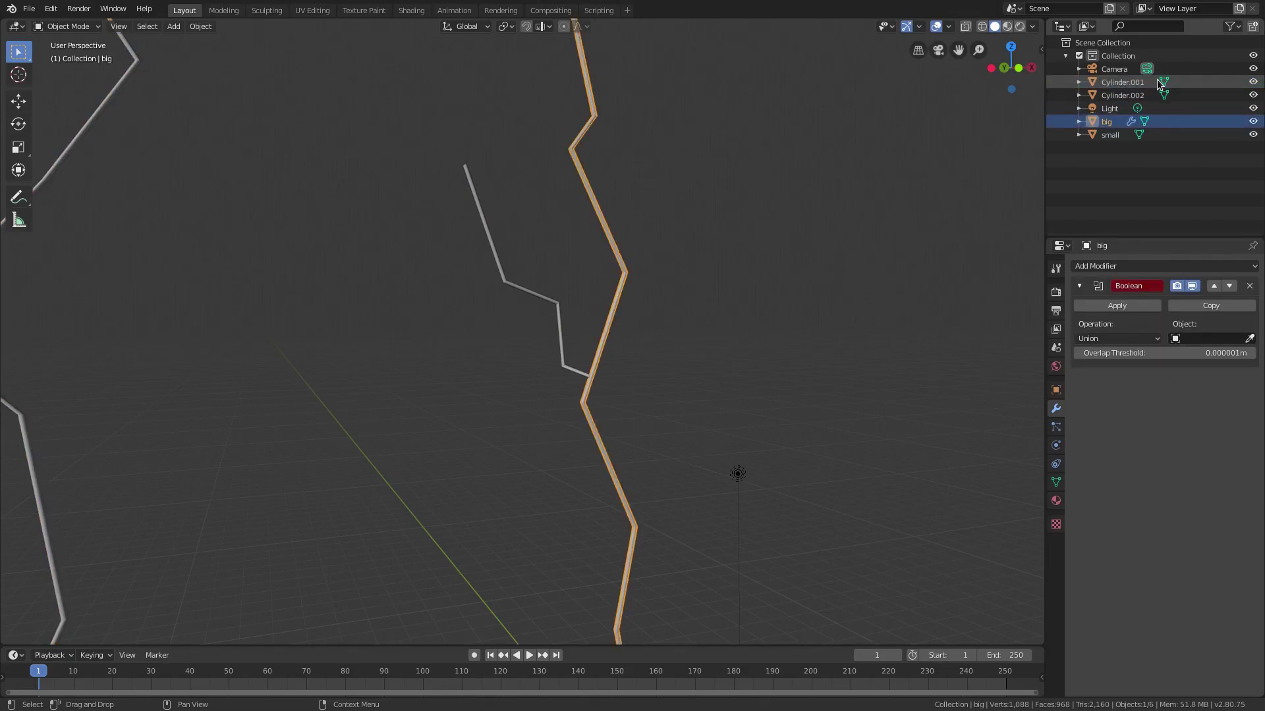
{"action": "left_click", "coordinate": [1138, 83]}
{"action": "left_click", "coordinate": [1135, 96]}
- Set big's Boolean union object to small and apply the modifier
{"action": "scroll", "coordinate": [343, 442], "scroll_direction": "down", "scroll_amount": 4}
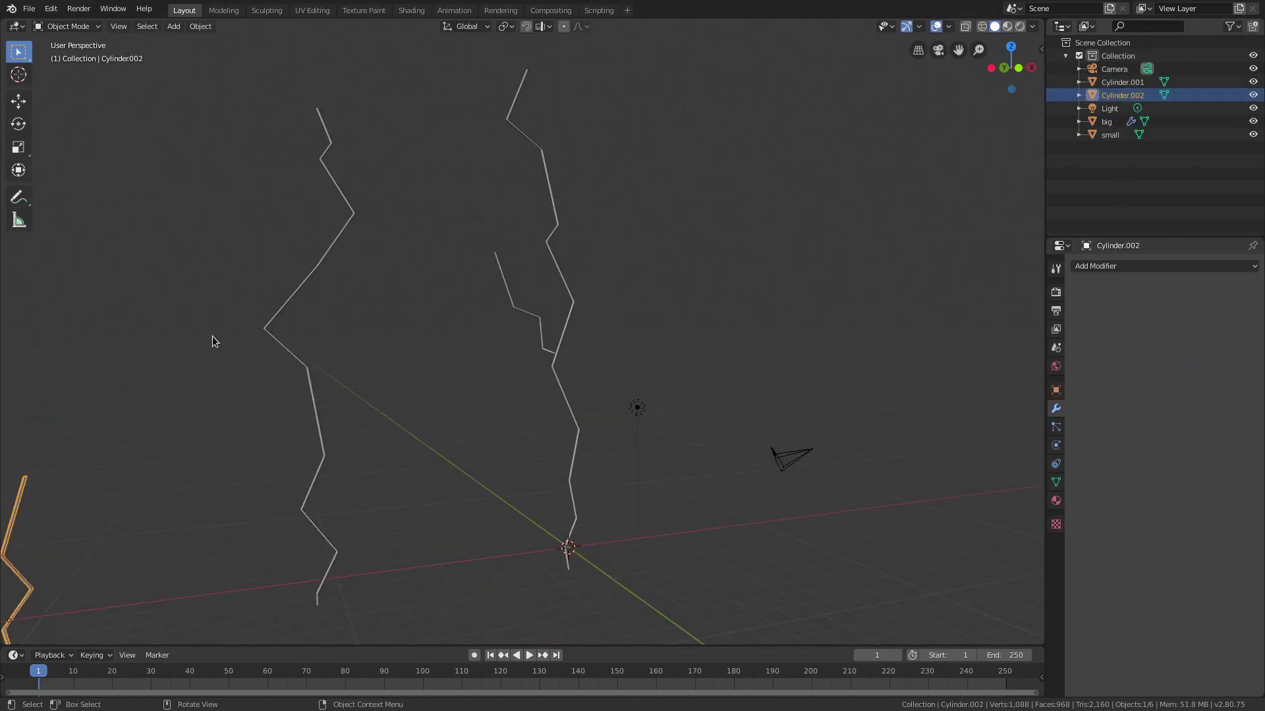
{"action": "scroll", "coordinate": [606, 319], "scroll_direction": "up", "scroll_amount": 4}
{"action": "left_click", "coordinate": [612, 321]}
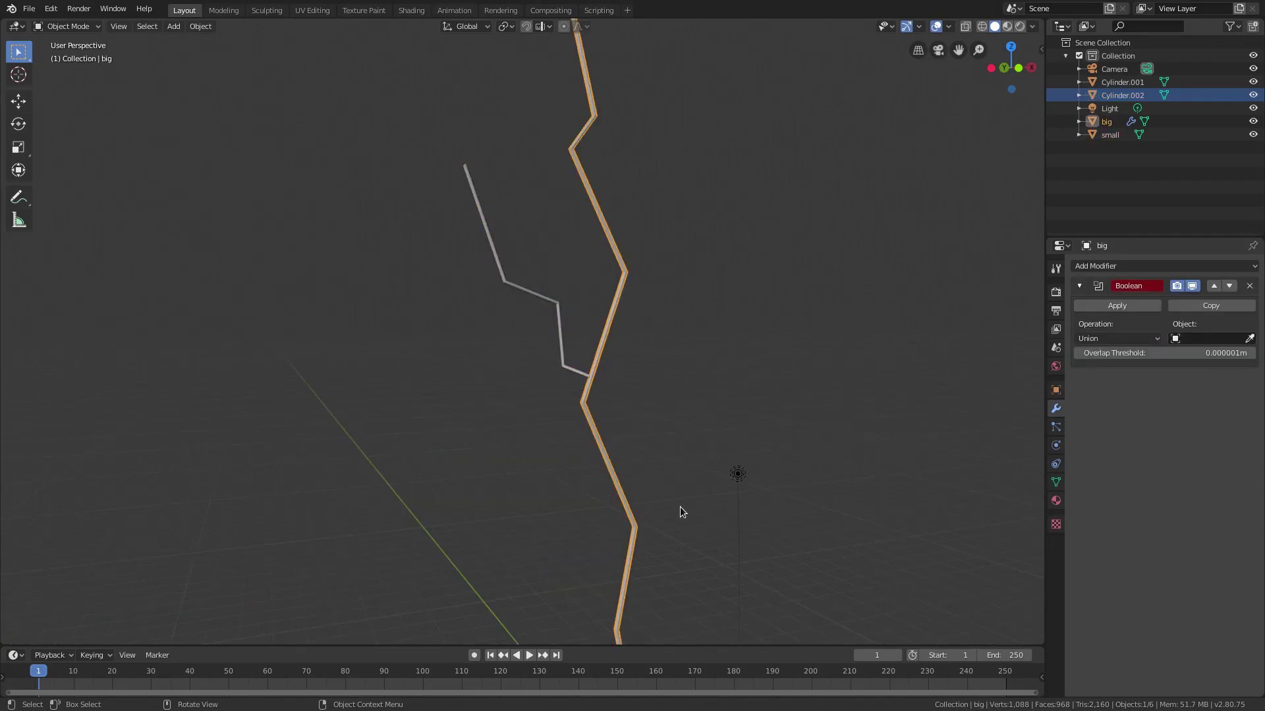
{"action": "left_click", "coordinate": [1217, 340]}
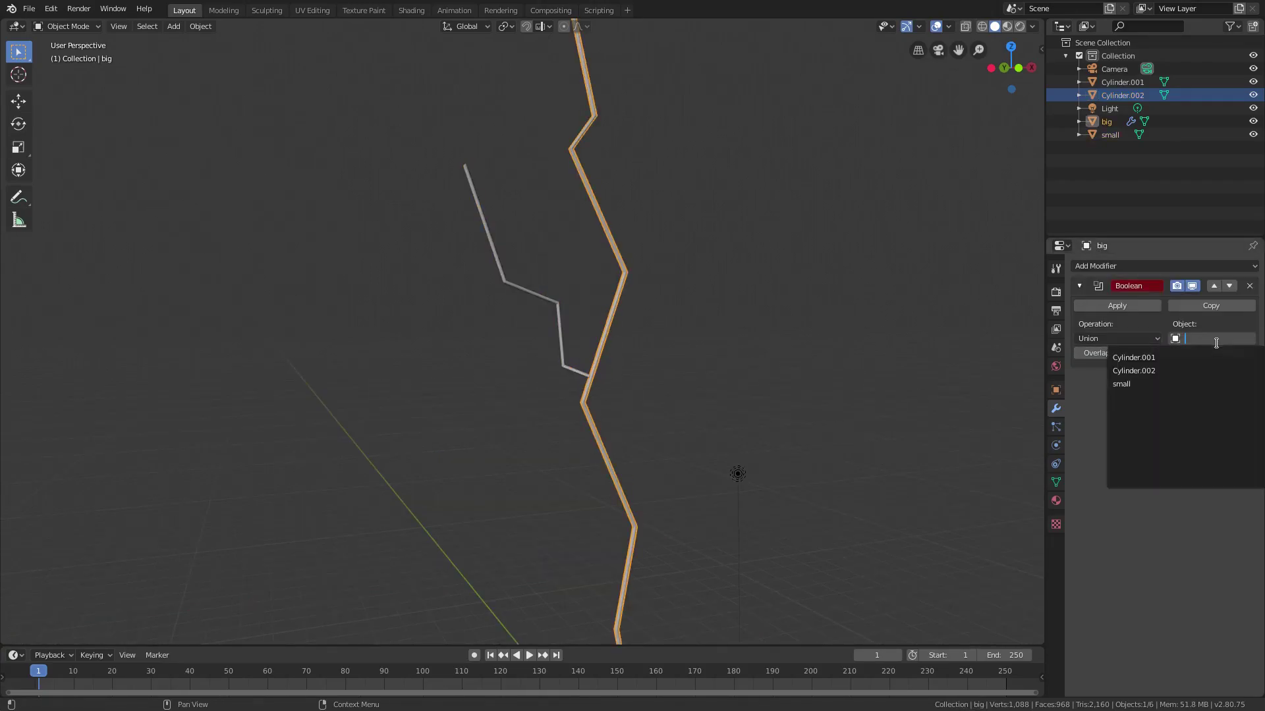
{"action": "left_click", "coordinate": [1161, 385]}
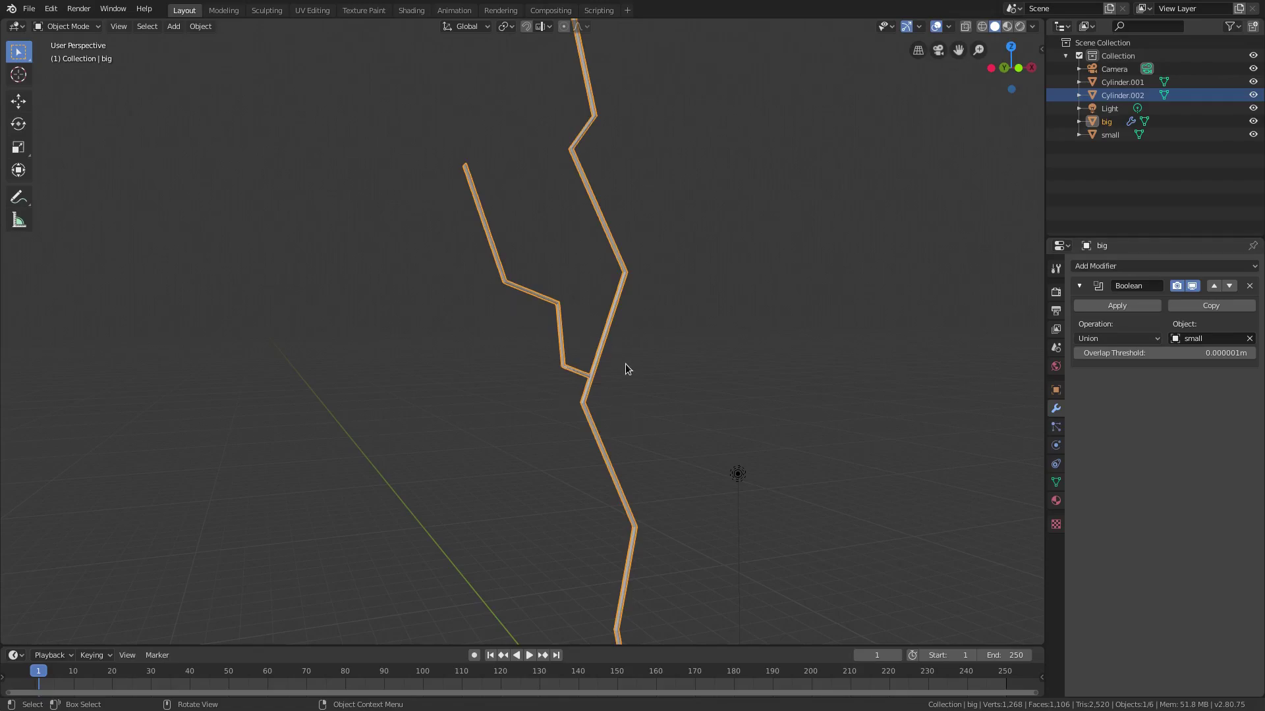
{"action": "scroll", "coordinate": [627, 369], "scroll_direction": "up", "scroll_amount": 2}
{"action": "left_click", "coordinate": [1117, 305]}
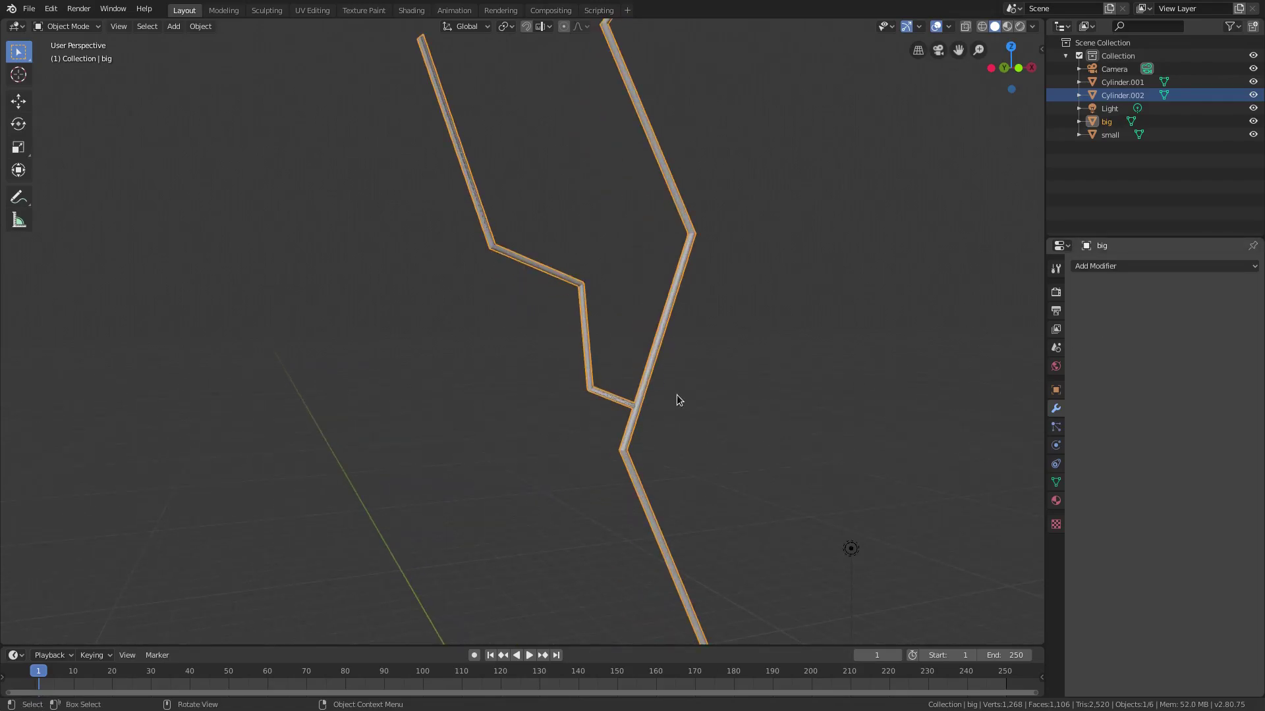
{"action": "left_click", "coordinate": [602, 401]}
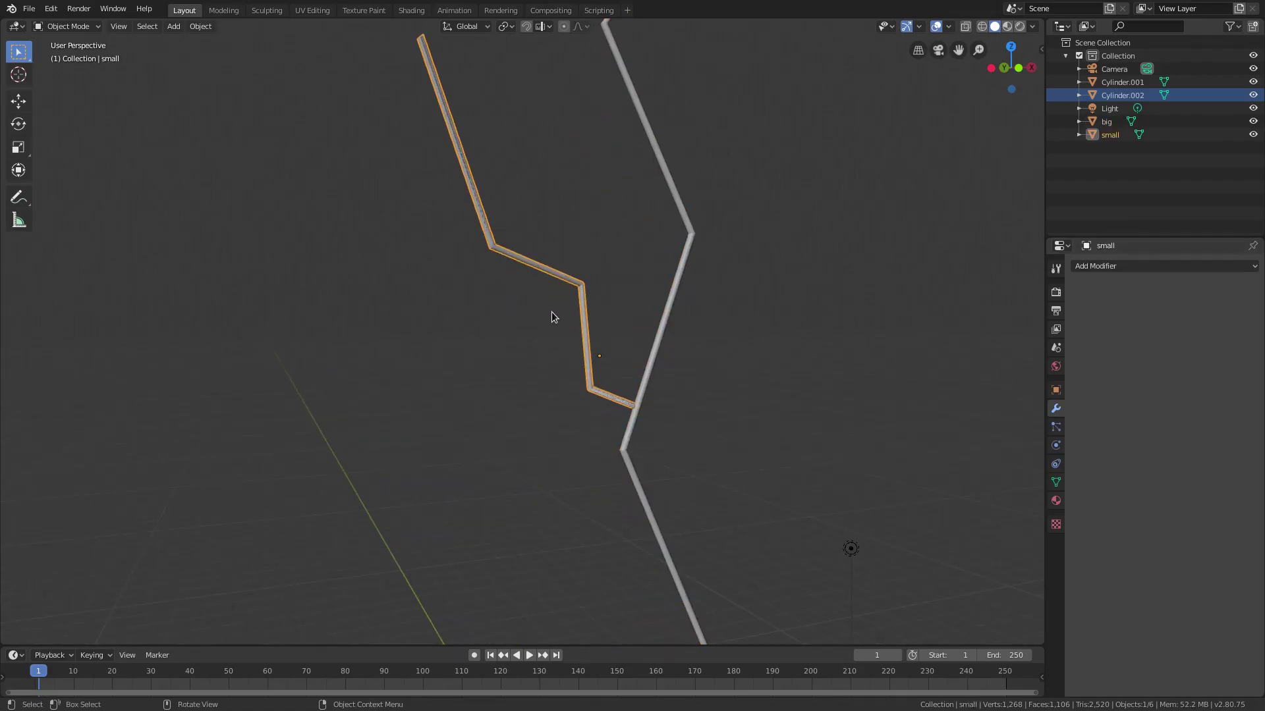
- Delete the leftover small branch object
{"action": "key", "text": "Delete"}
{"action": "key", "text": "a"}
{"action": "key", "text": "g"}
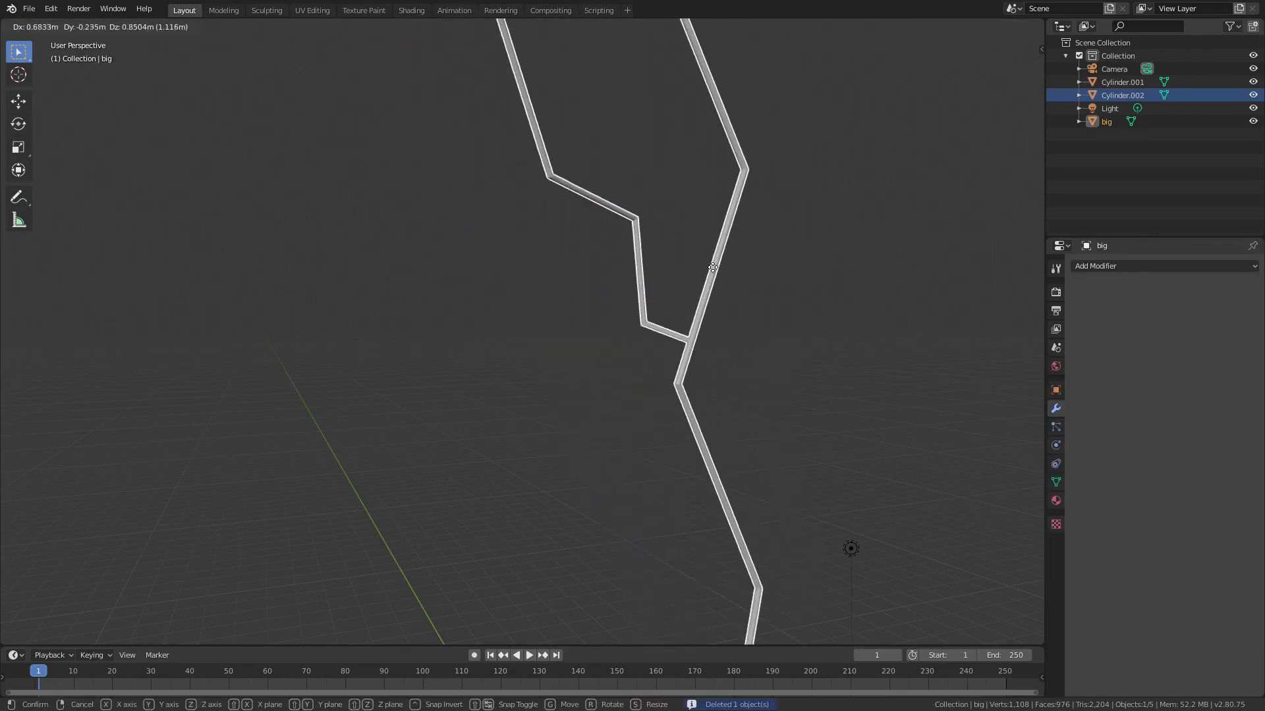
{"action": "right_click", "coordinate": [657, 296]}
{"action": "scroll", "coordinate": [662, 370], "scroll_direction": "down", "scroll_amount": 4}
{"action": "middle_click_drag", "start_coordinate": [603, 328], "coordinate": [302, 424]}
- Box-select Cylinder.001 and Cylinder.002, move them aside and hide them, then select big
{"action": "left_click", "coordinate": [298, 418]}
{"action": "key", "text": "b"}
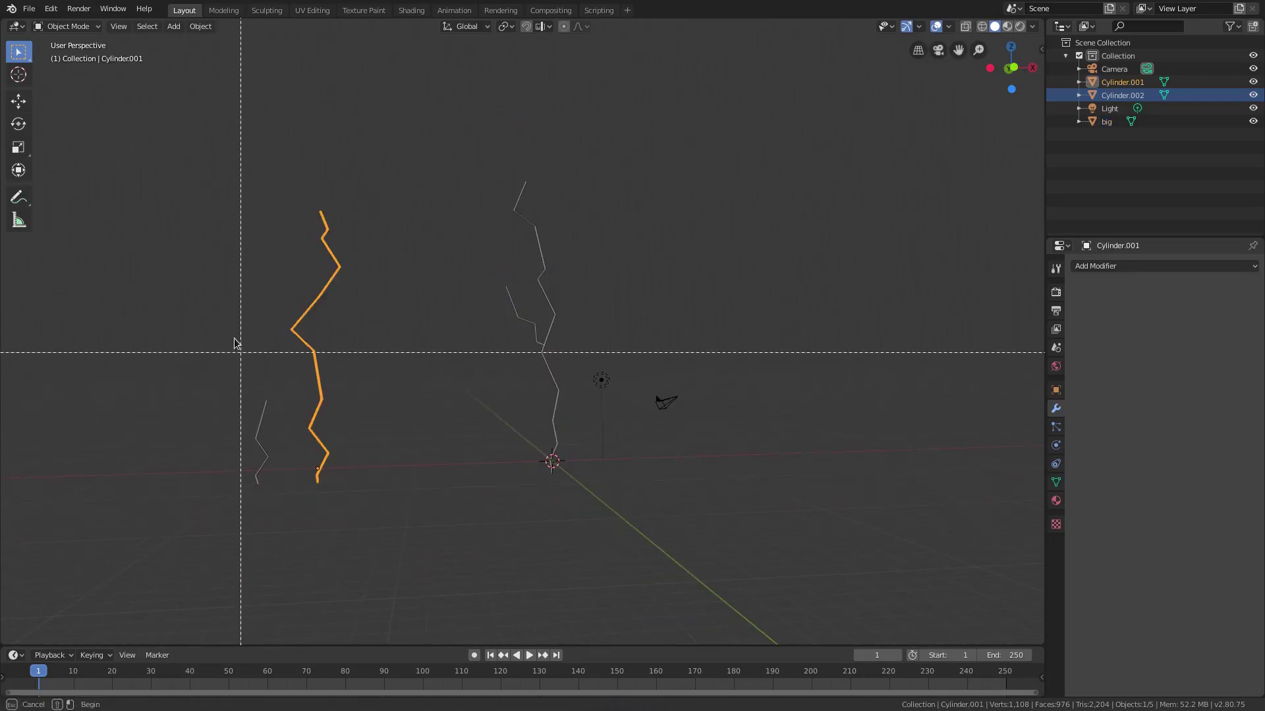
{"action": "left_click_drag", "start_coordinate": [224, 310], "coordinate": [357, 508]}
{"action": "middle_click_drag", "start_coordinate": [356, 507], "coordinate": [514, 501]}
{"action": "key", "text": "g"}
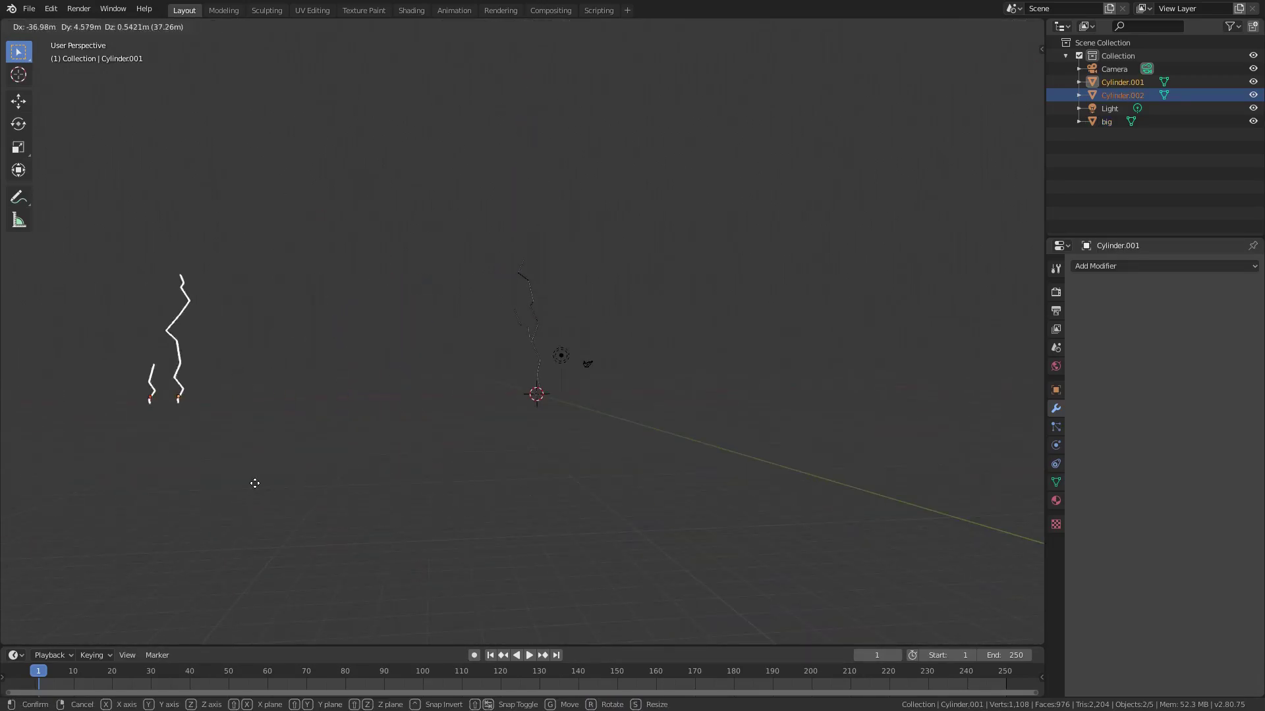
{"action": "left_click", "coordinate": [270, 495]}
{"action": "key", "text": "h"}
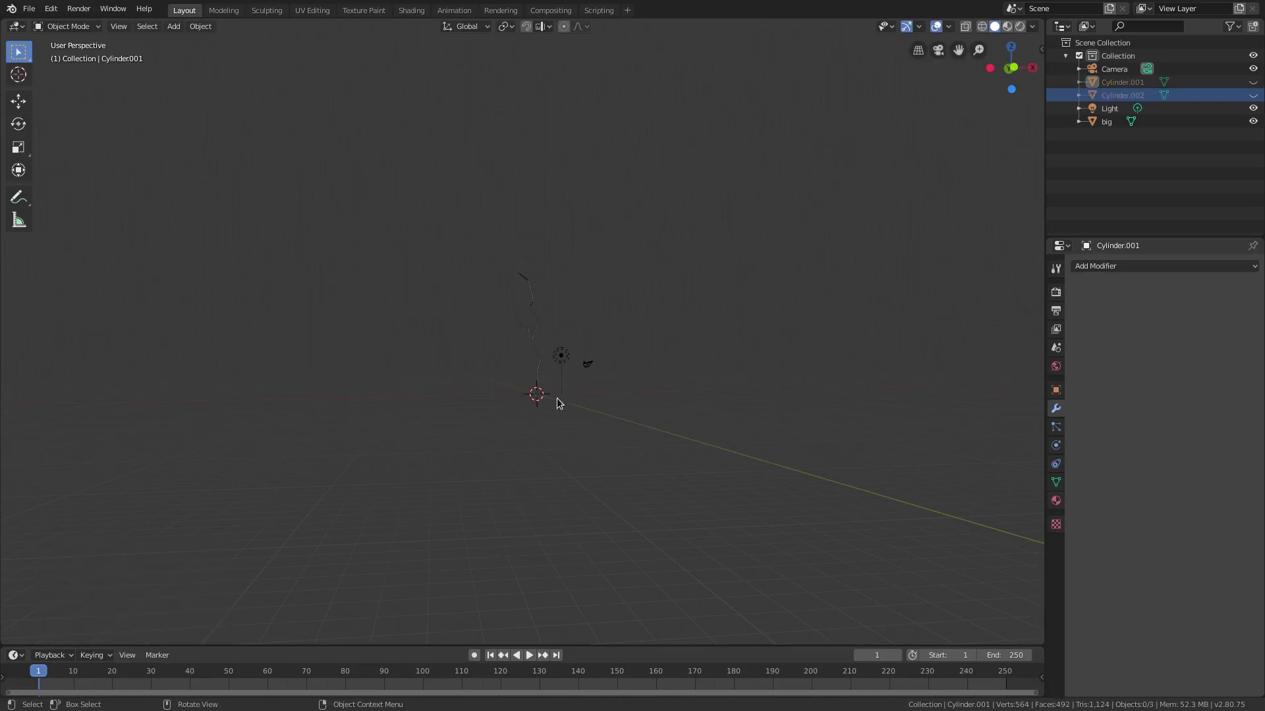
{"action": "scroll", "coordinate": [538, 348], "scroll_direction": "up", "scroll_amount": 4}
{"action": "left_click", "coordinate": [569, 455]}
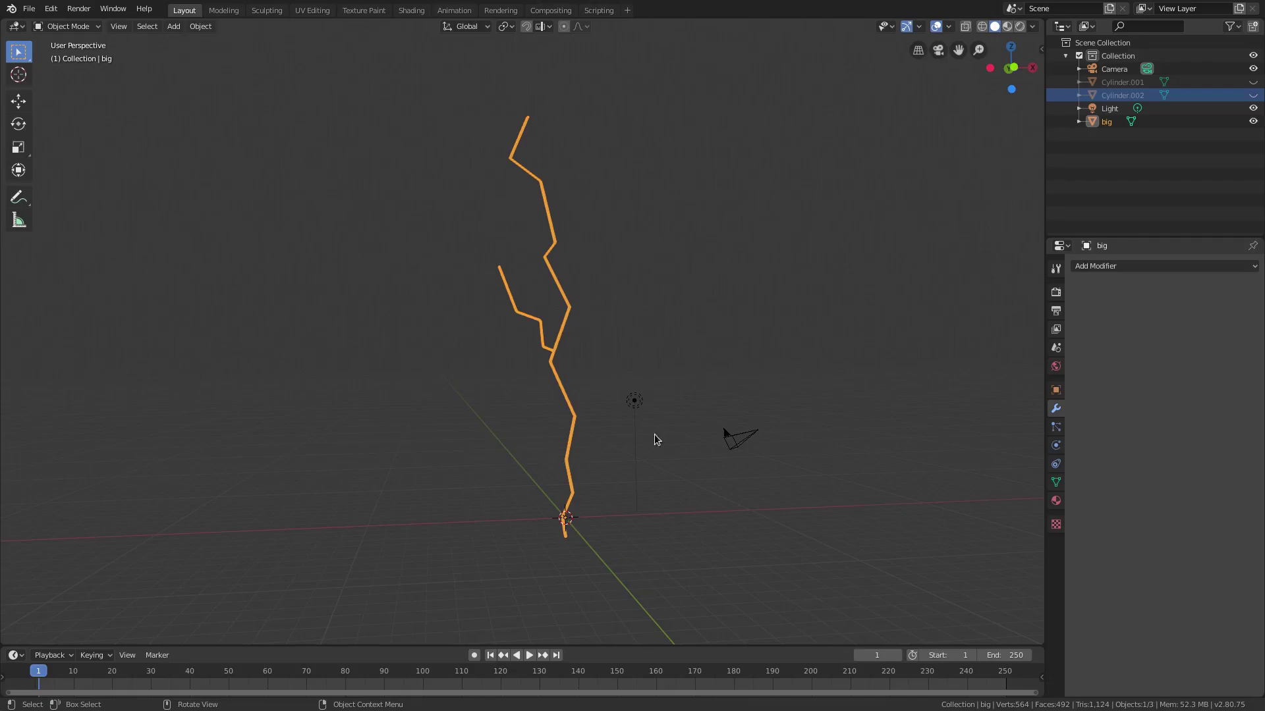
- Flip the big bolt 180° around X and raise it 22.2 m on Z
{"action": "type", "text": "rx18"}
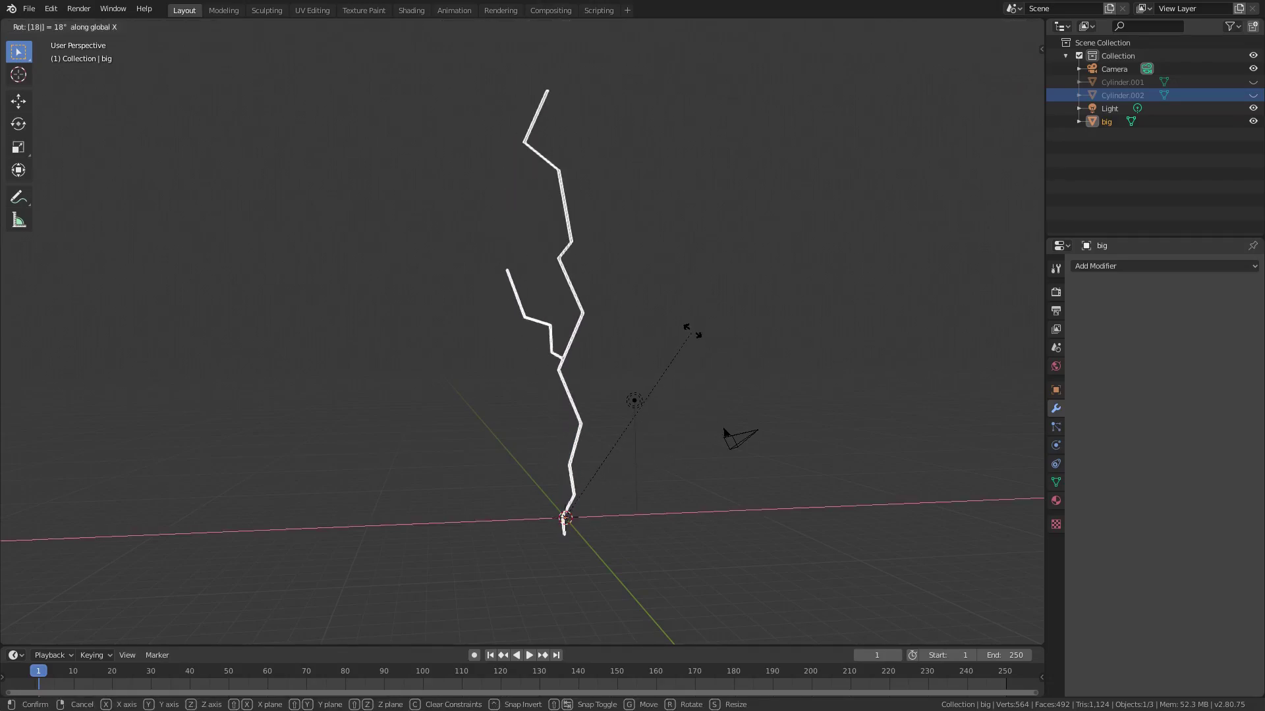
{"action": "type", "text": "0"}
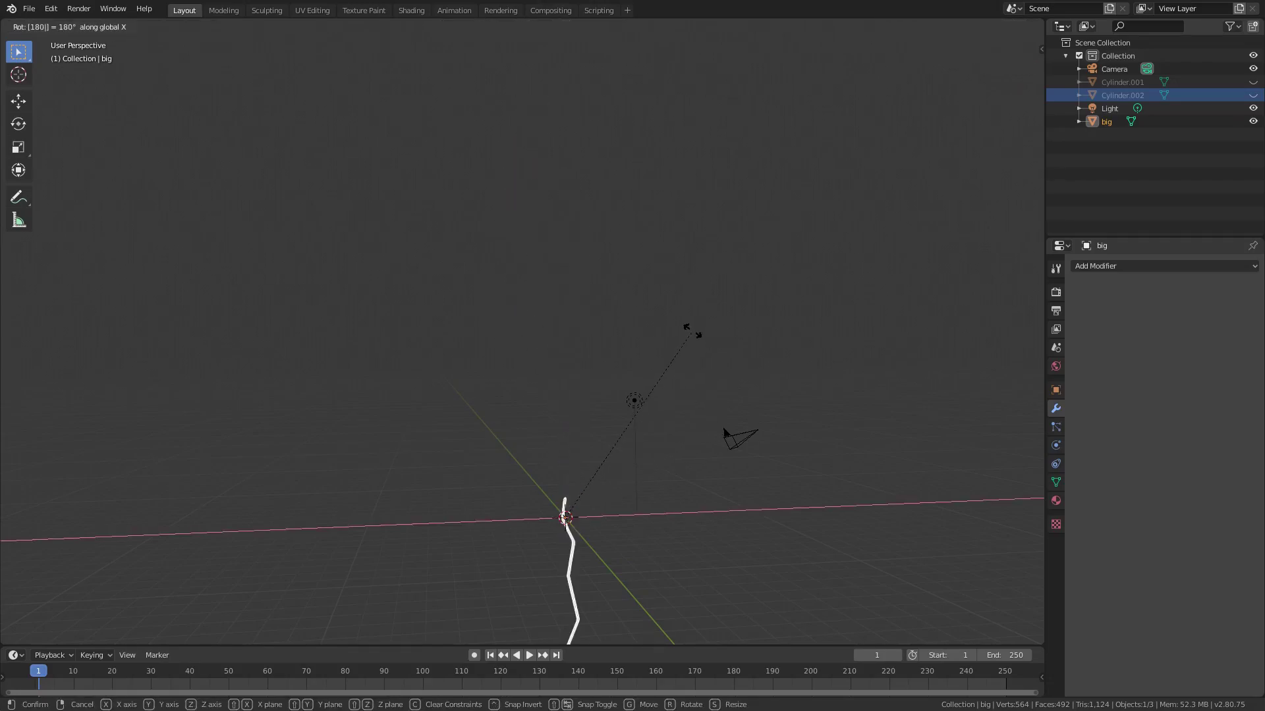
{"action": "key", "text": "Return"}
{"action": "key", "text": "g"}
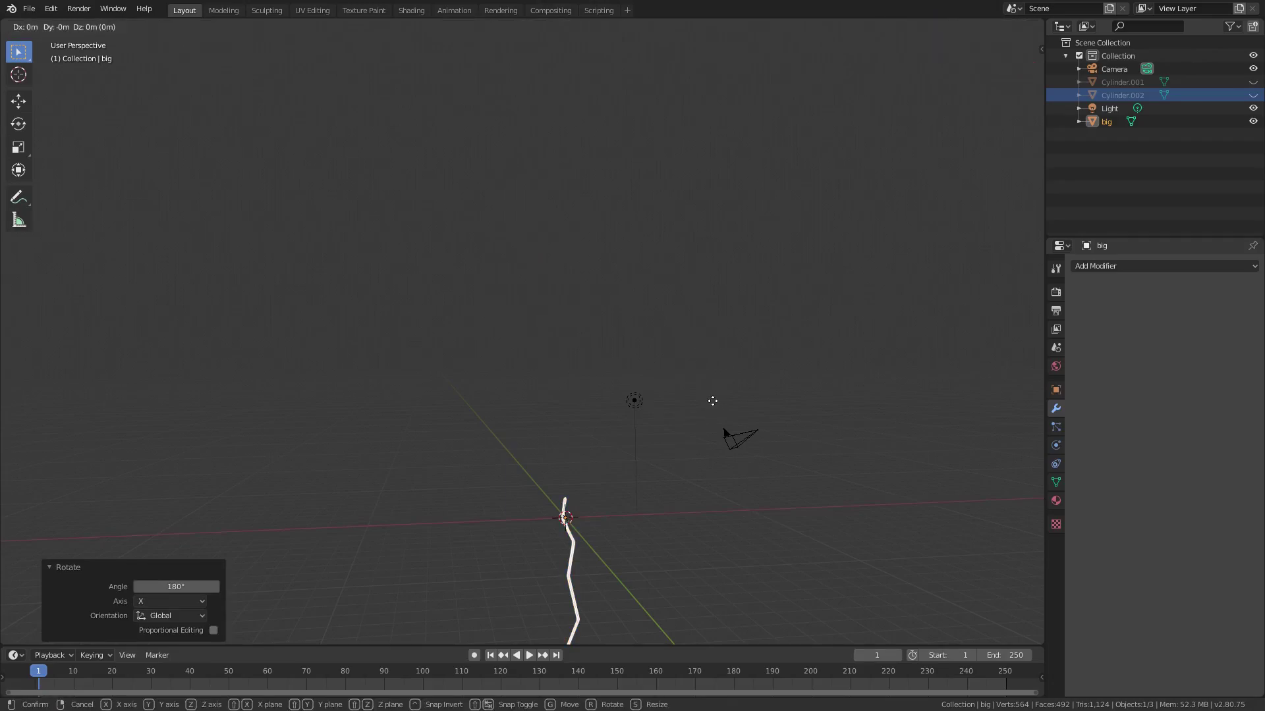
{"action": "key", "text": "z"}
{"action": "left_click", "coordinate": [722, 591]}
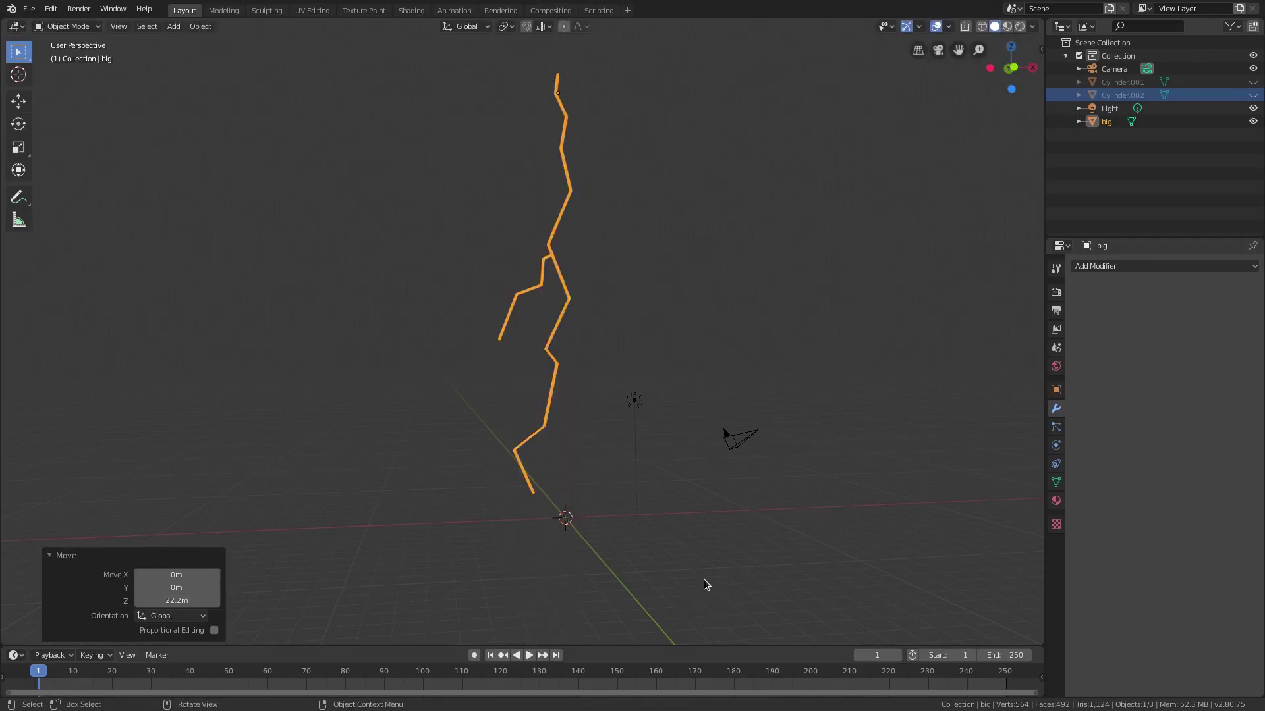
{"action": "middle_click_drag", "start_coordinate": [687, 571], "coordinate": [909, 280]}
- Add a Displace modifier to the big bolt
{"action": "key", "text": "a"}
{"action": "key", "text": "alt+a"}
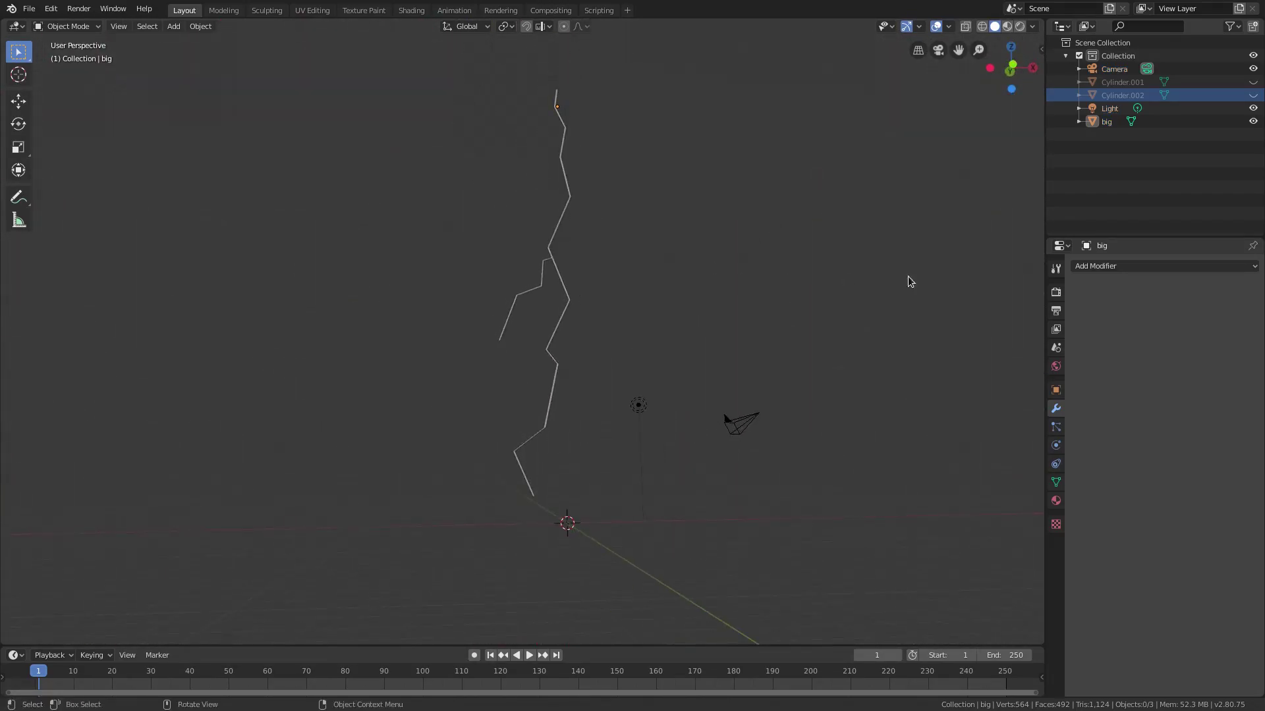
{"action": "left_click", "coordinate": [1142, 268]}
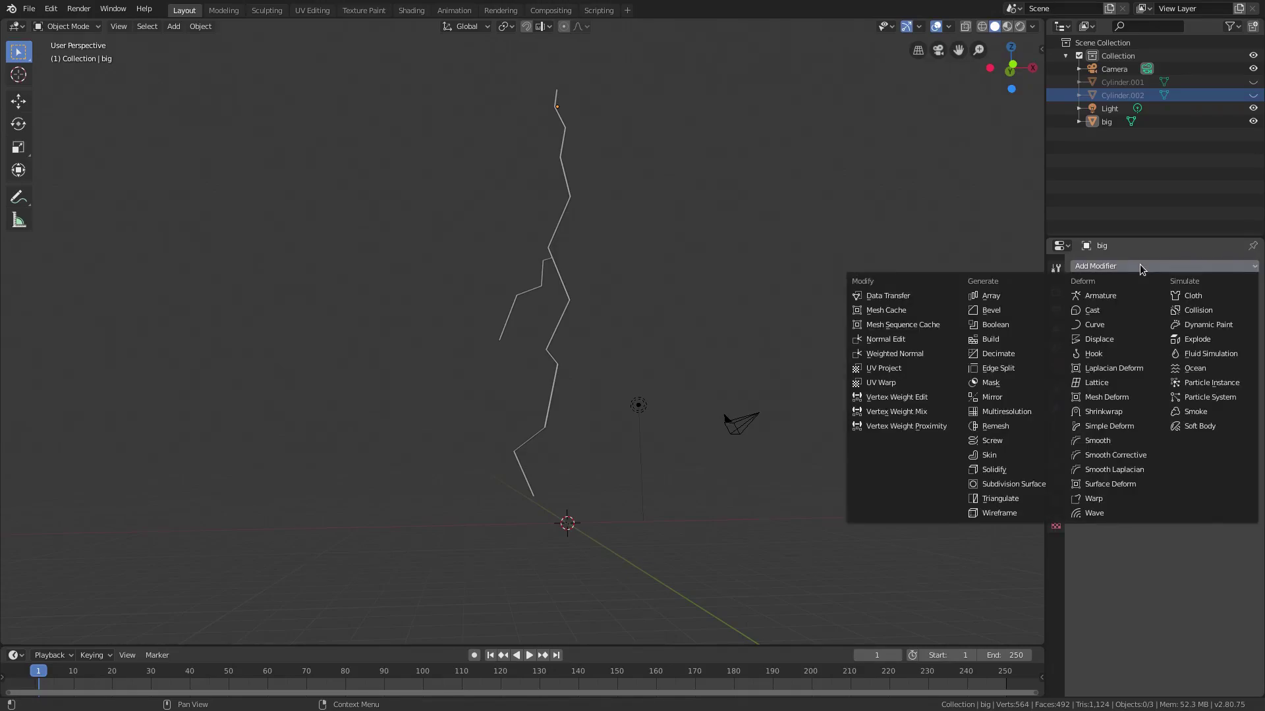
{"action": "left_click", "coordinate": [1138, 340]}
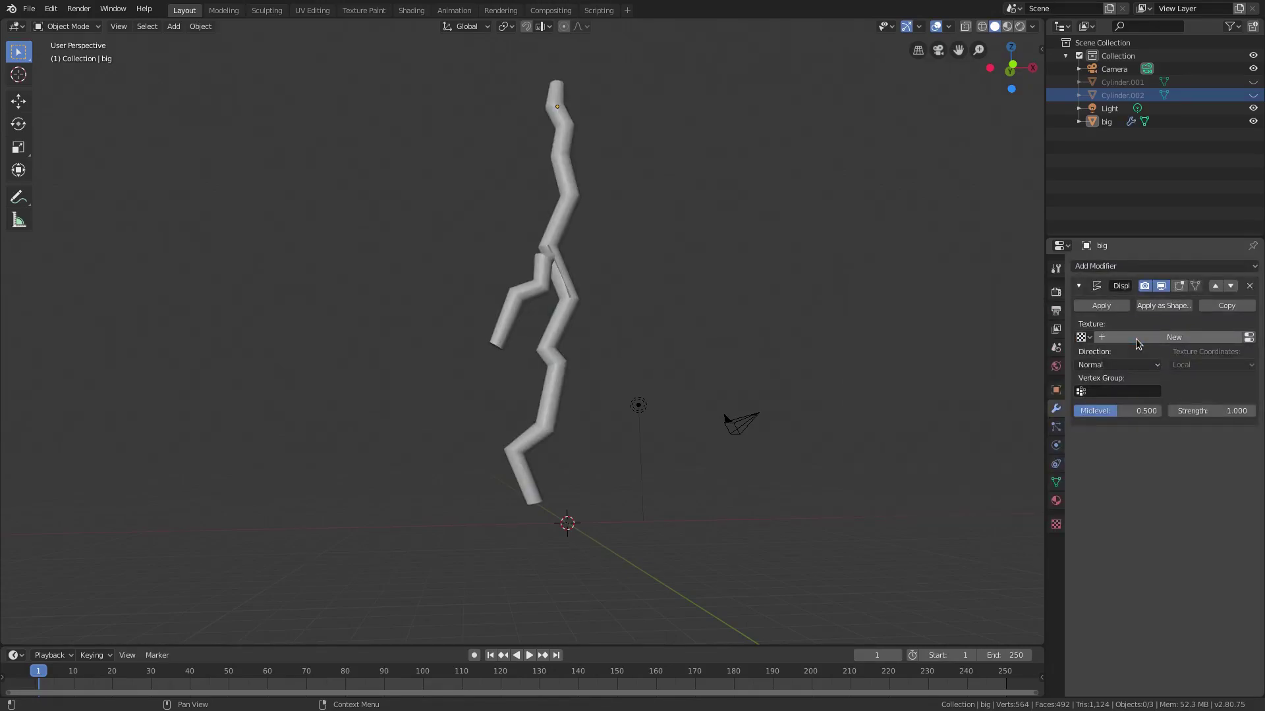
- Create a new Clouds texture for the Displace modifier
{"action": "left_click", "coordinate": [1058, 523]}
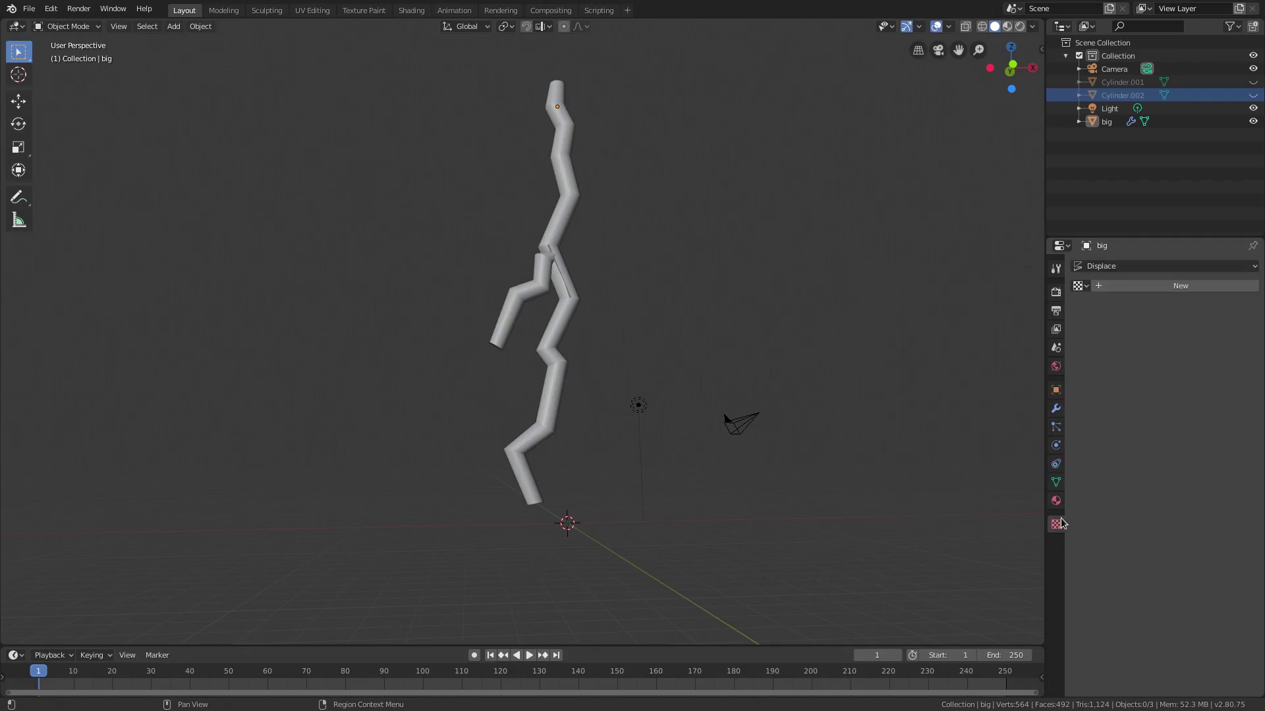
{"action": "left_click", "coordinate": [1179, 286]}
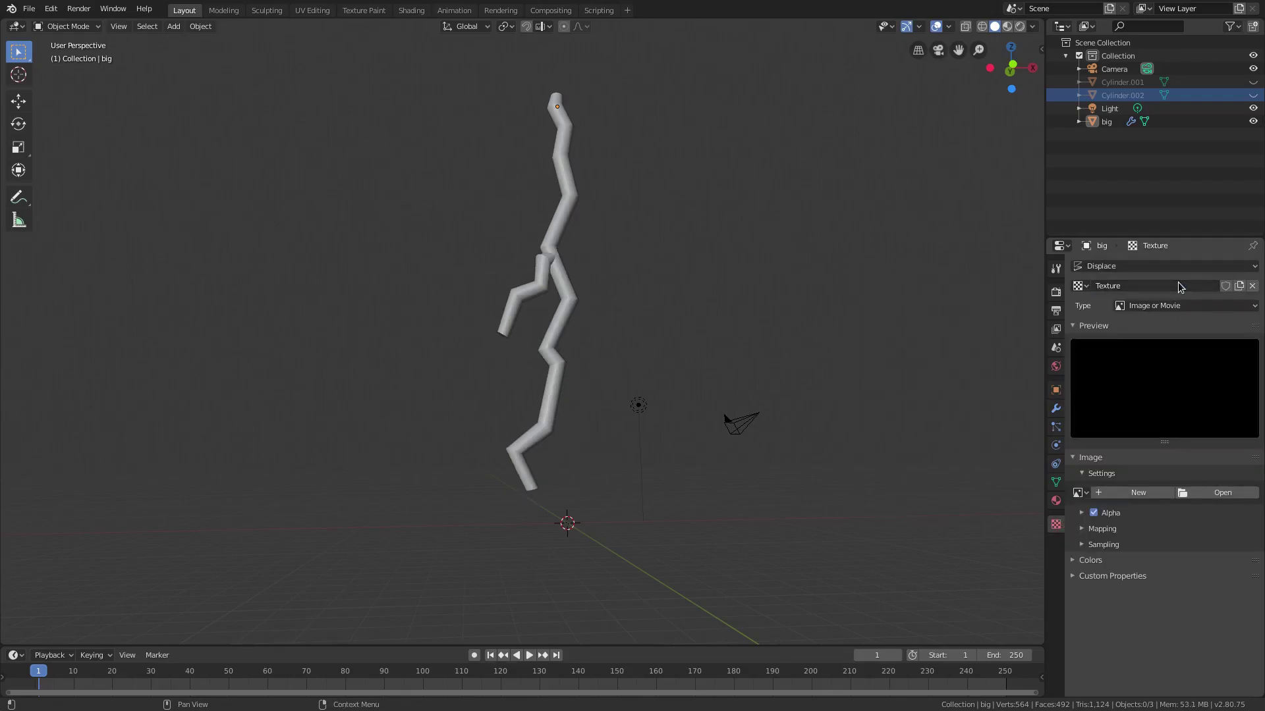
{"action": "left_click", "coordinate": [1168, 306]}
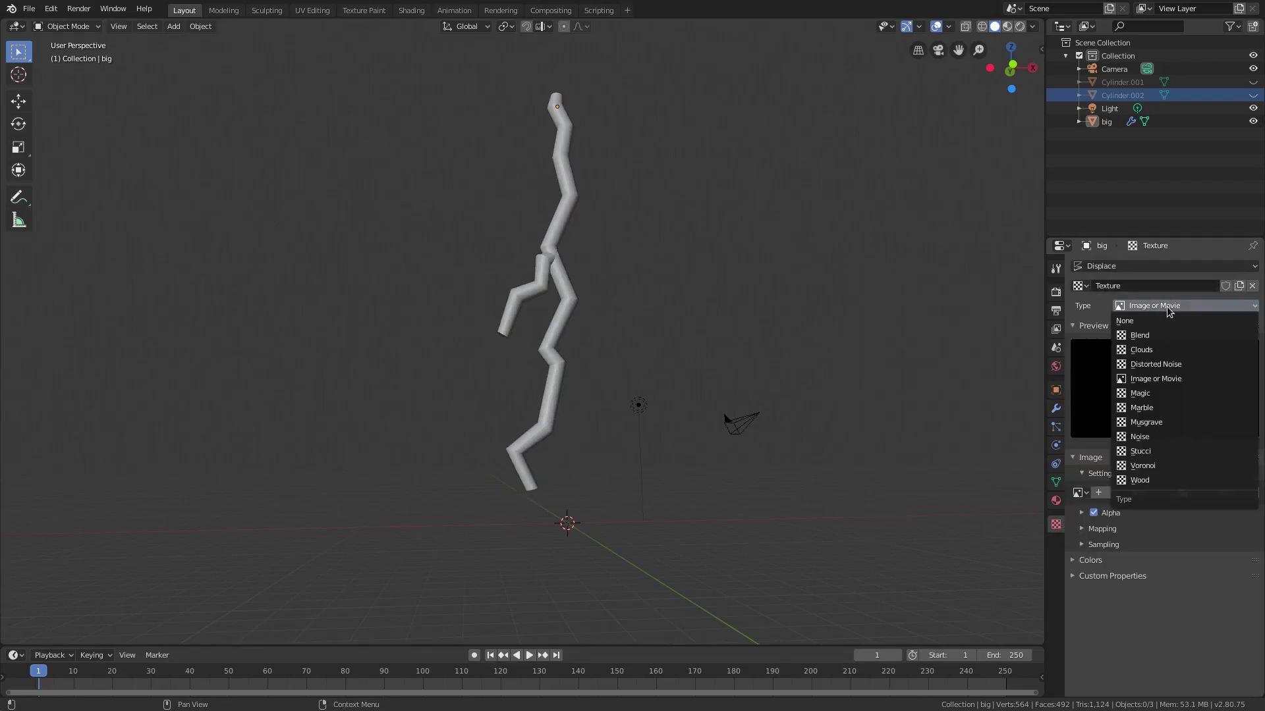
{"action": "left_click", "coordinate": [1142, 350]}
{"action": "left_click", "coordinate": [1056, 409]}
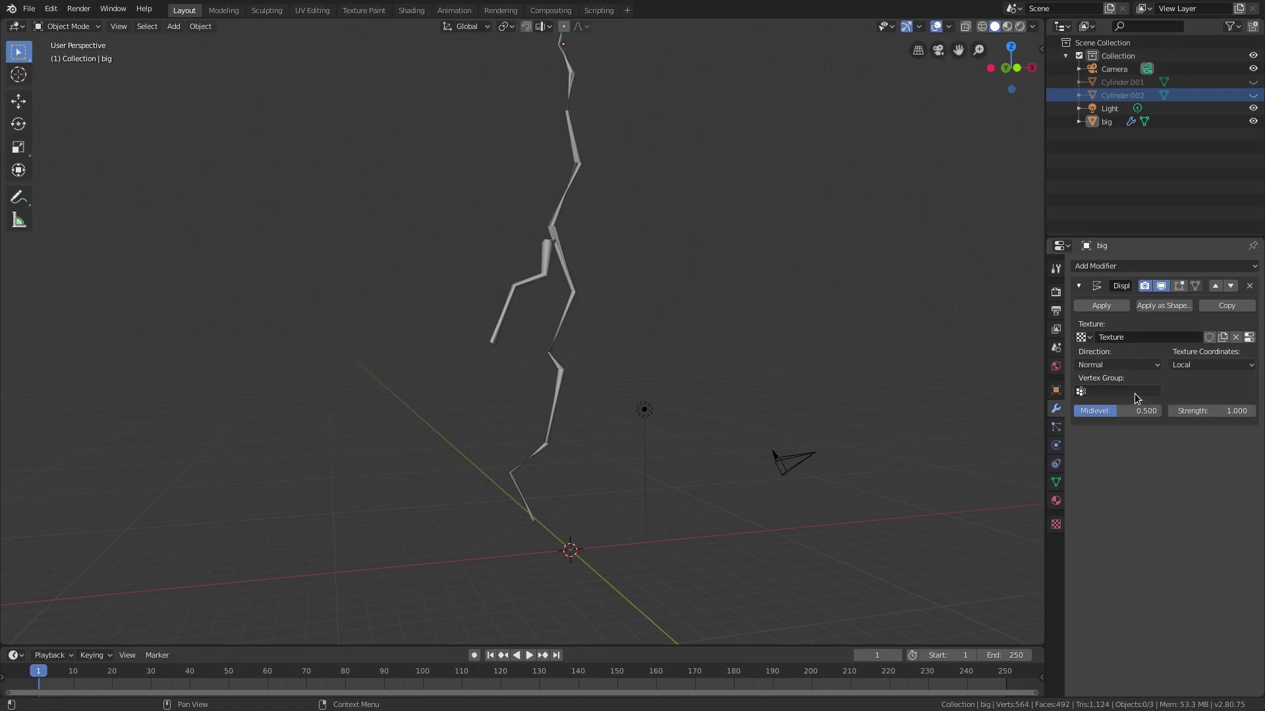
- Set the Displace strength to -0.600 and split the 3D view into two areas
{"action": "left_click", "coordinate": [1081, 334]}
{"action": "left_click", "coordinate": [1082, 335]}
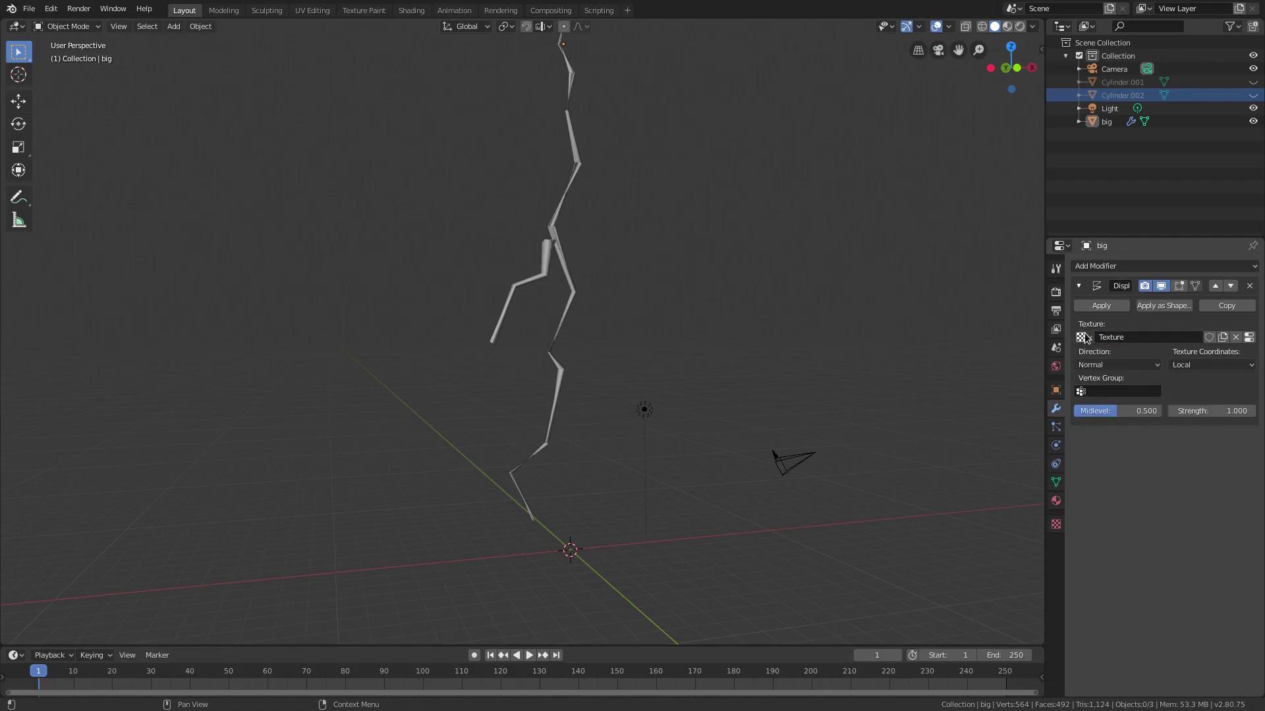
{"action": "left_click", "coordinate": [1083, 337]}
{"action": "left_click", "coordinate": [1099, 359]}
{"action": "mouse_move", "coordinate": [1212, 411]}
{"action": "left_mouse_down"}
{"action": "mouse_move", "coordinate": [1196, 411]}
{"action": "mouse_move", "coordinate": [1254, 410]}
{"action": "mouse_move", "coordinate": [1187, 410]}
{"action": "left_mouse_up"}
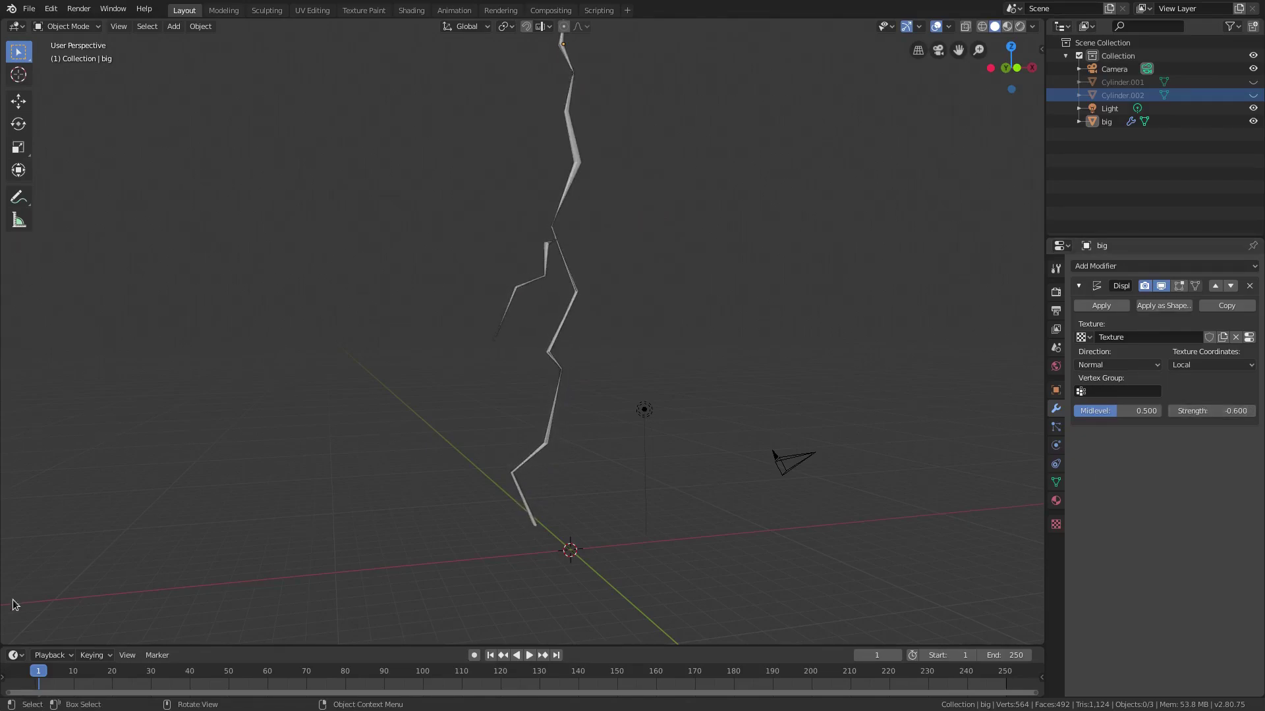
{"action": "left_click_drag", "start_coordinate": [2, 638], "coordinate": [171, 321]}
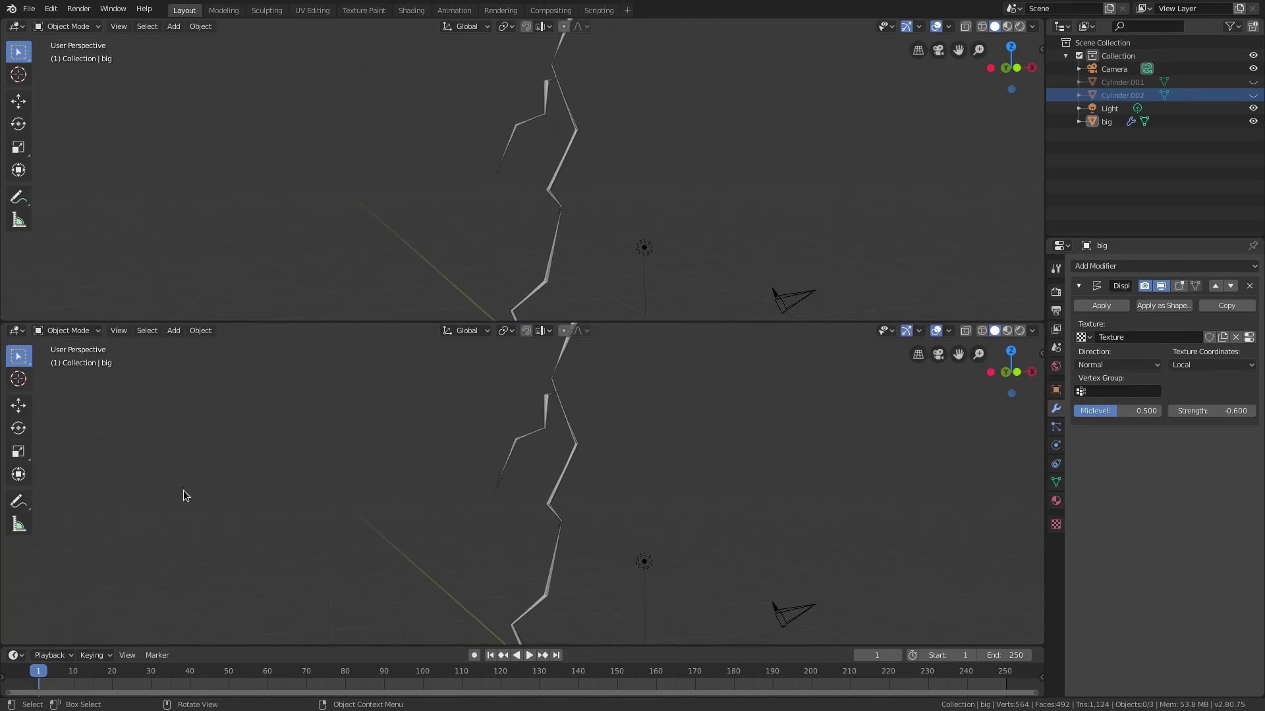
- Switch the lower area to a Graph Editor and enlarge it
{"action": "left_click", "coordinate": [17, 330]}
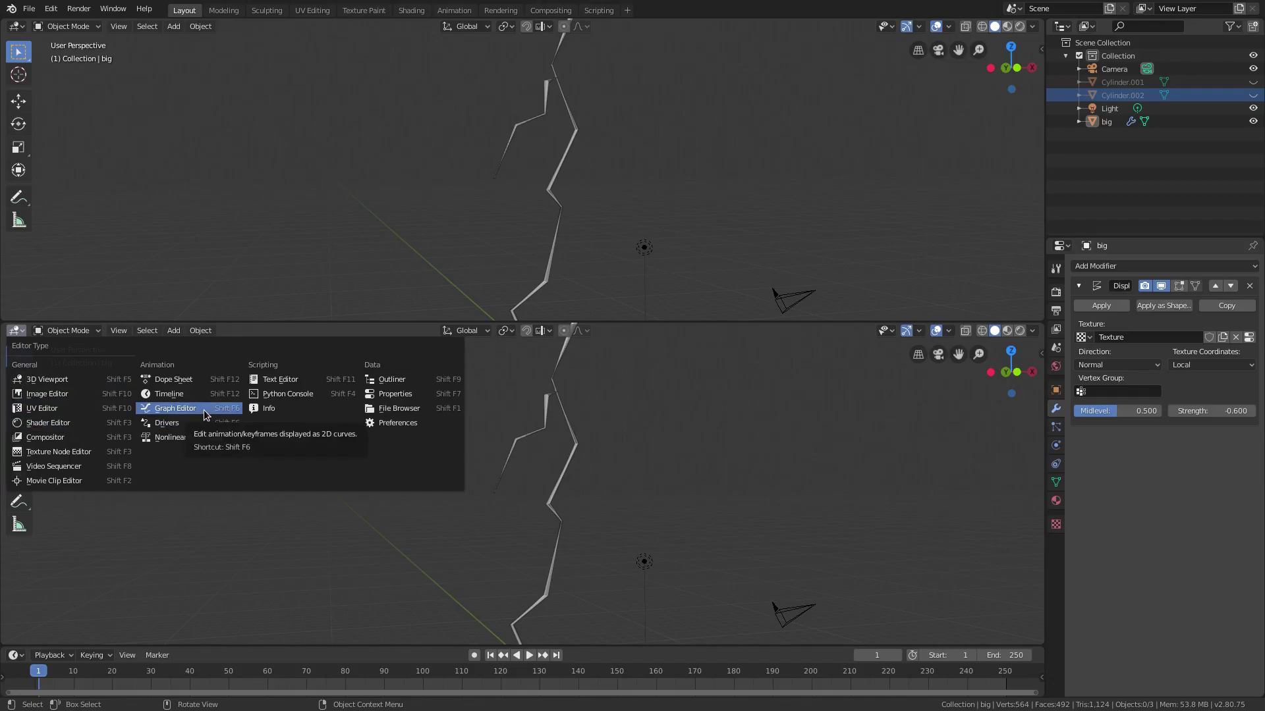
{"action": "left_click", "coordinate": [175, 408]}
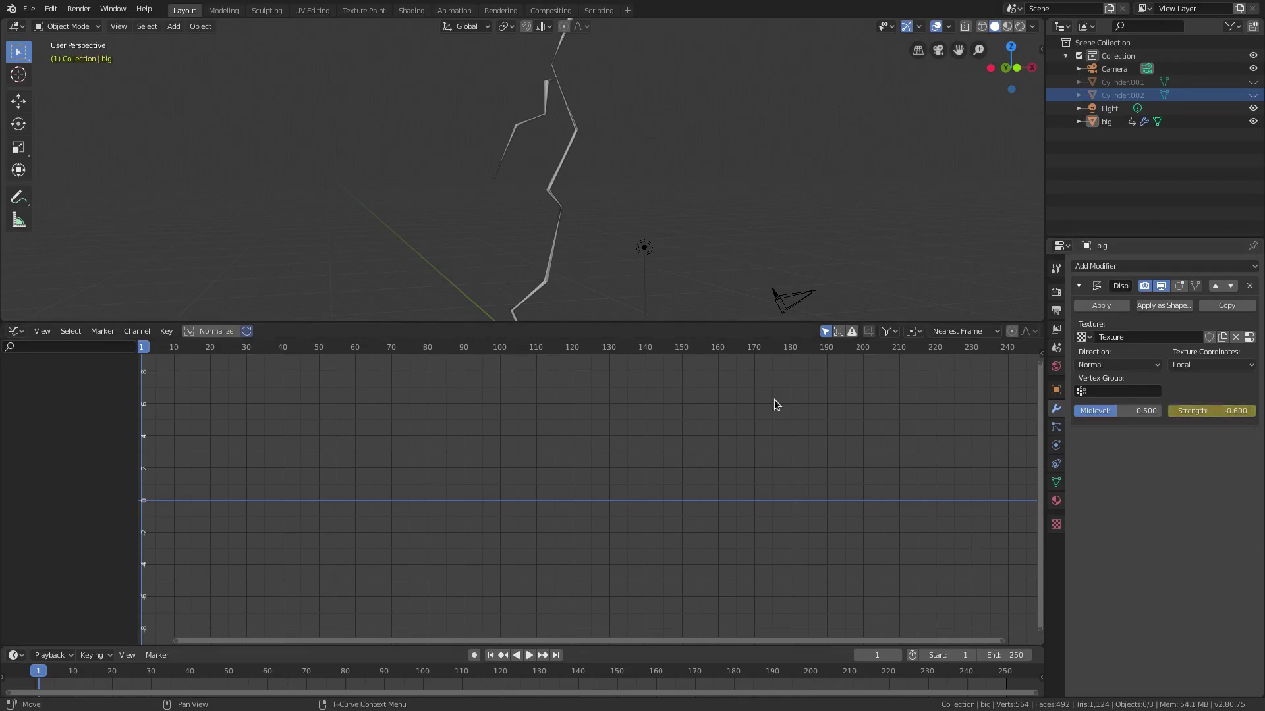
{"action": "left_click_drag", "start_coordinate": [526, 322], "coordinate": [523, 303]}
- Select the big bolt, bring its Displace Strength curve into view, and open the sidebar
{"action": "scroll", "coordinate": [464, 500], "scroll_direction": "down", "scroll_amount": 5}
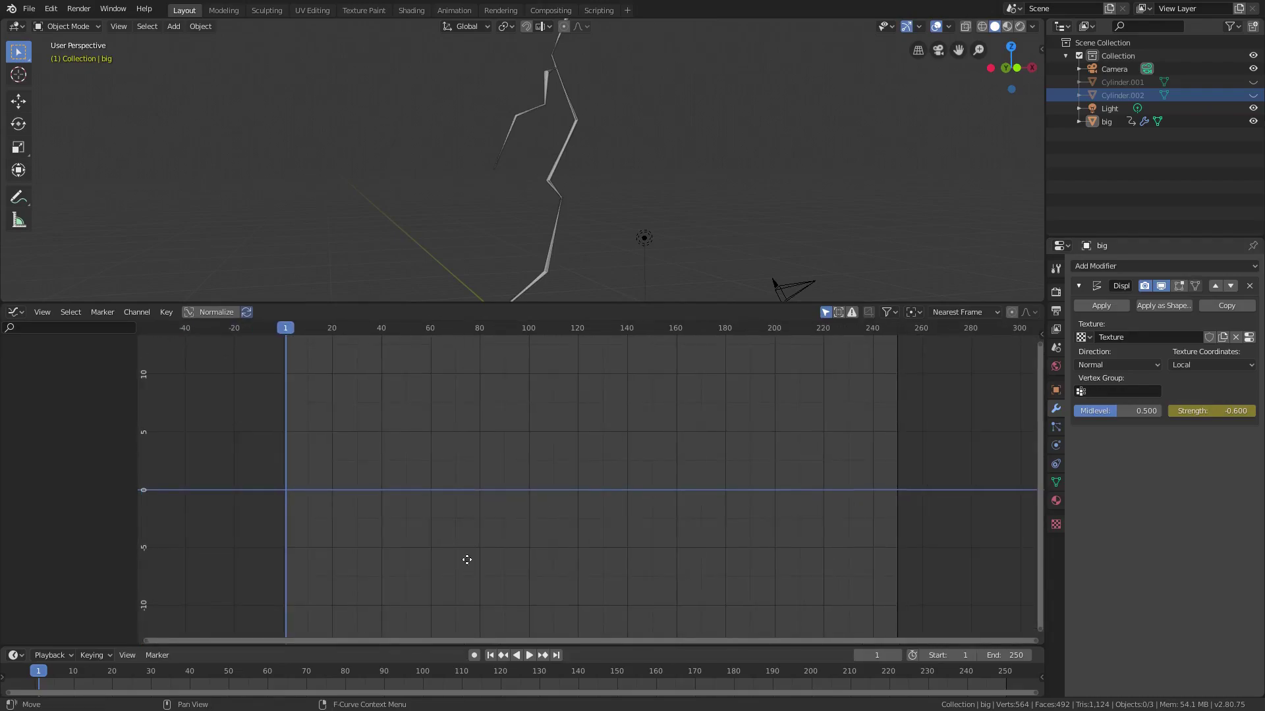
{"action": "middle_click_drag", "start_coordinate": [469, 487], "coordinate": [451, 618]}
{"action": "middle_click_drag", "start_coordinate": [473, 260], "coordinate": [478, 21]}
{"action": "left_click", "coordinate": [554, 162]}
{"action": "middle_click_drag", "start_coordinate": [554, 173], "coordinate": [549, 98]}
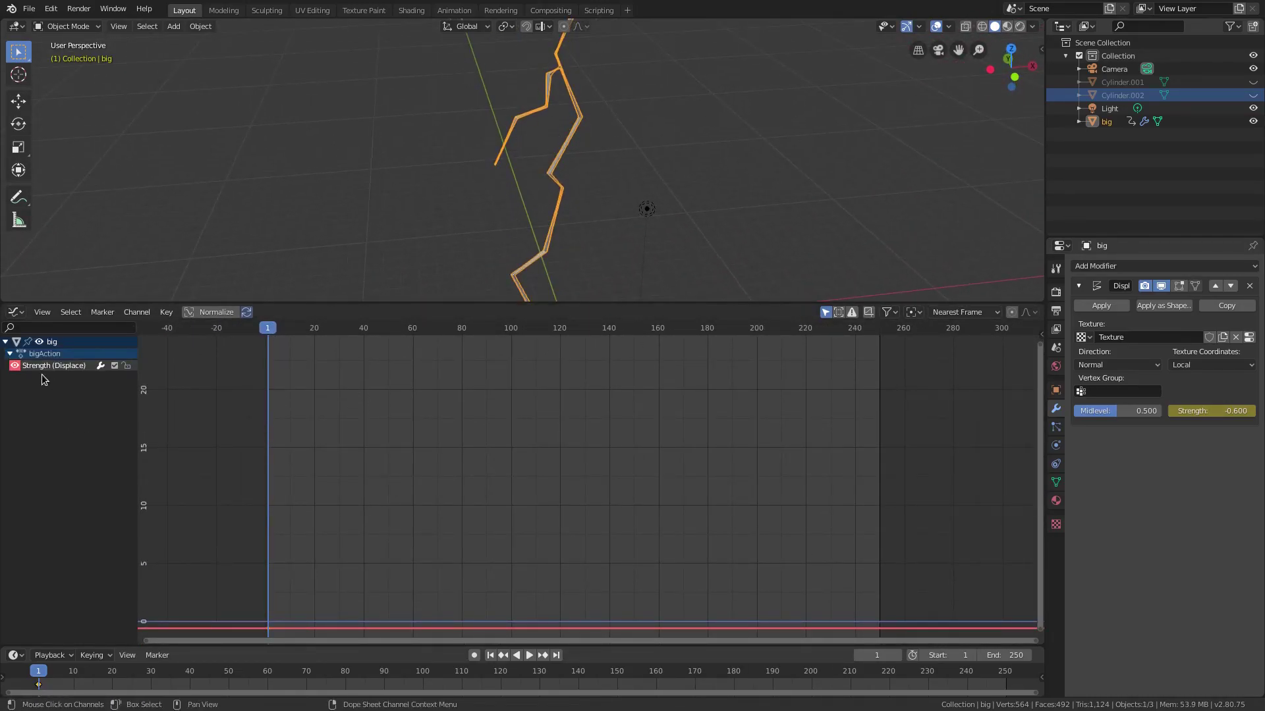
{"action": "middle_click_drag", "start_coordinate": [393, 521], "coordinate": [417, 419]}
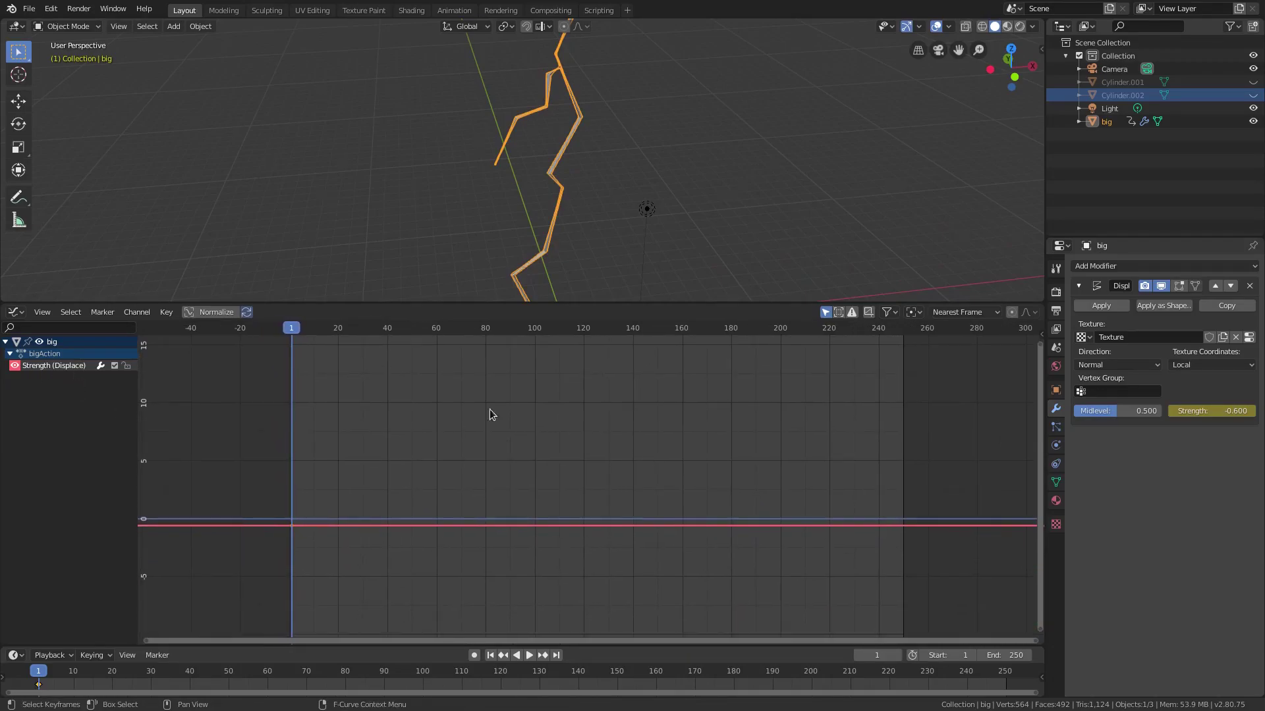
{"action": "left_click_drag", "start_coordinate": [1042, 334], "coordinate": [858, 349]}
- Add a Noise modifier to the Strength F-curve and start playback
{"action": "left_click", "coordinate": [1037, 375]}
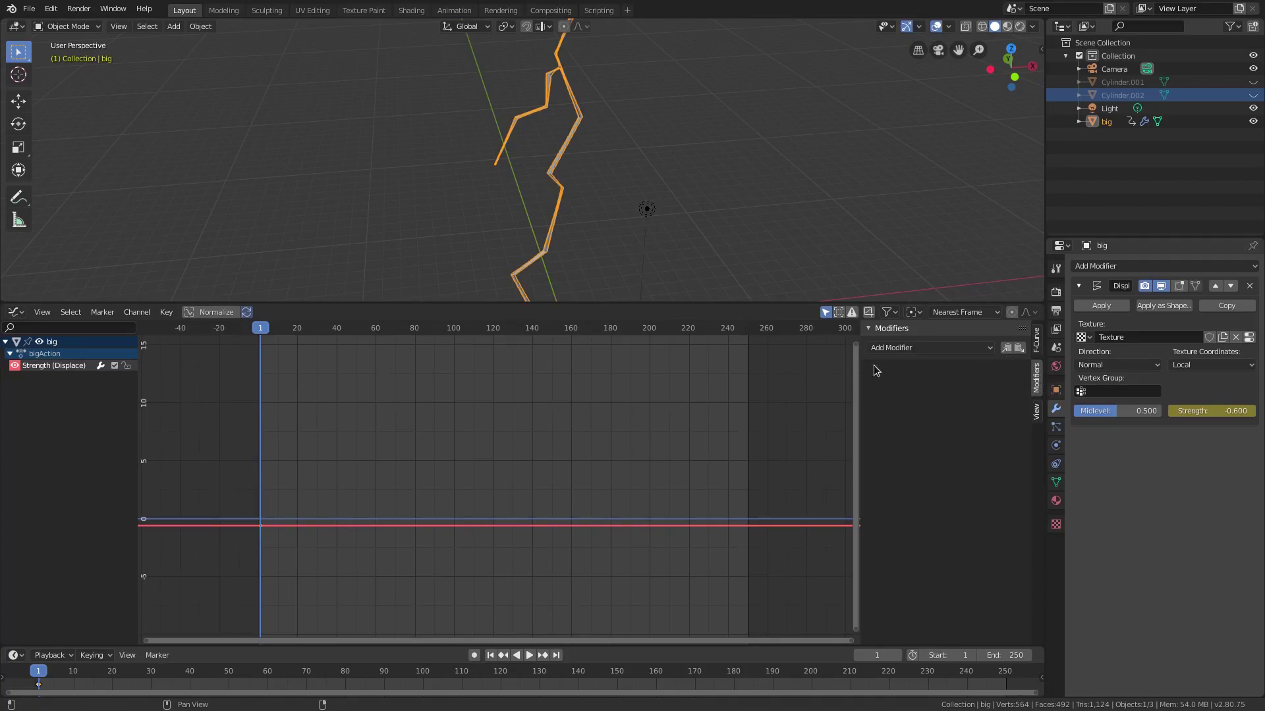
{"action": "left_click", "coordinate": [913, 350]}
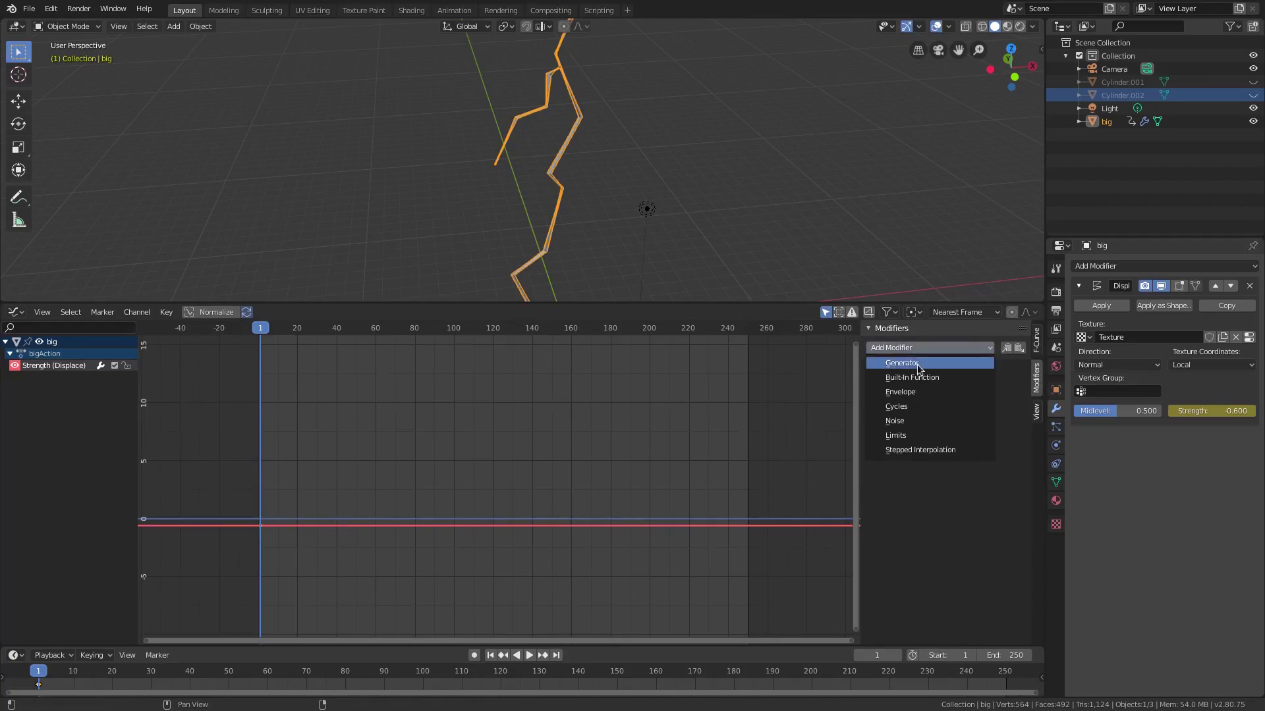
{"action": "left_click", "coordinate": [896, 420]}
{"action": "left_click", "coordinate": [529, 655]}
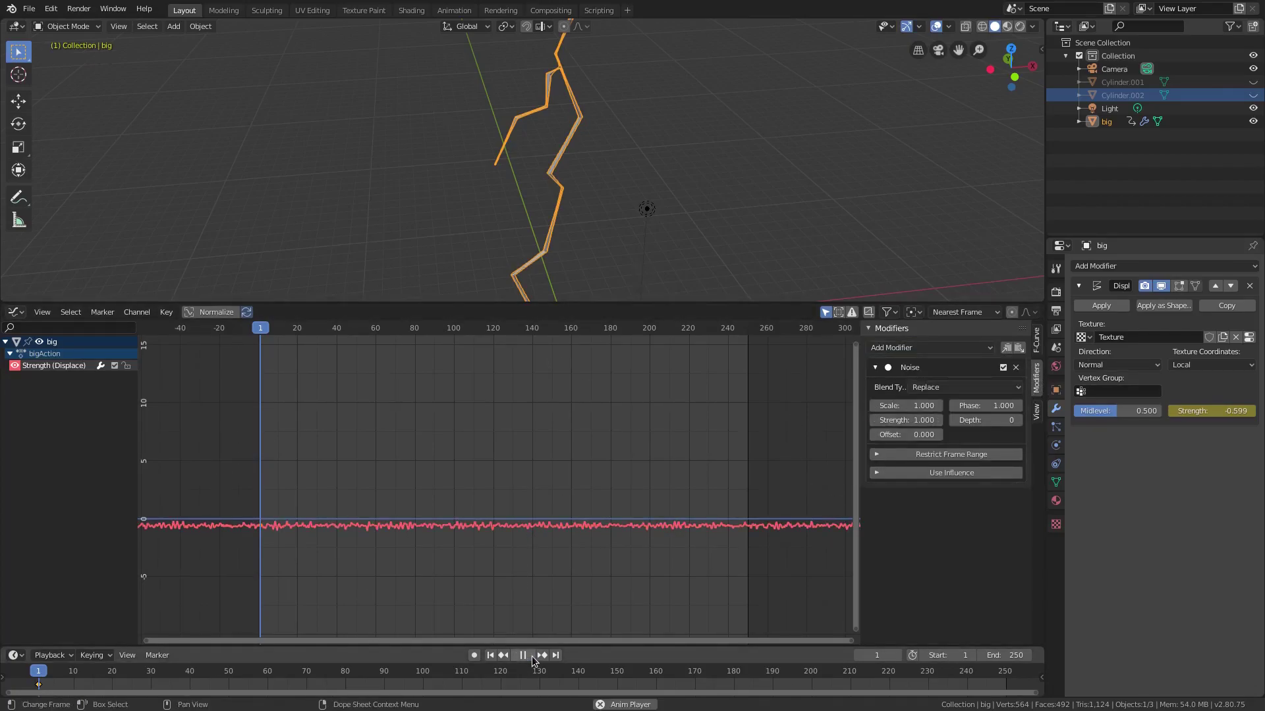
{"action": "scroll", "coordinate": [593, 205], "scroll_direction": "up", "scroll_amount": 4}
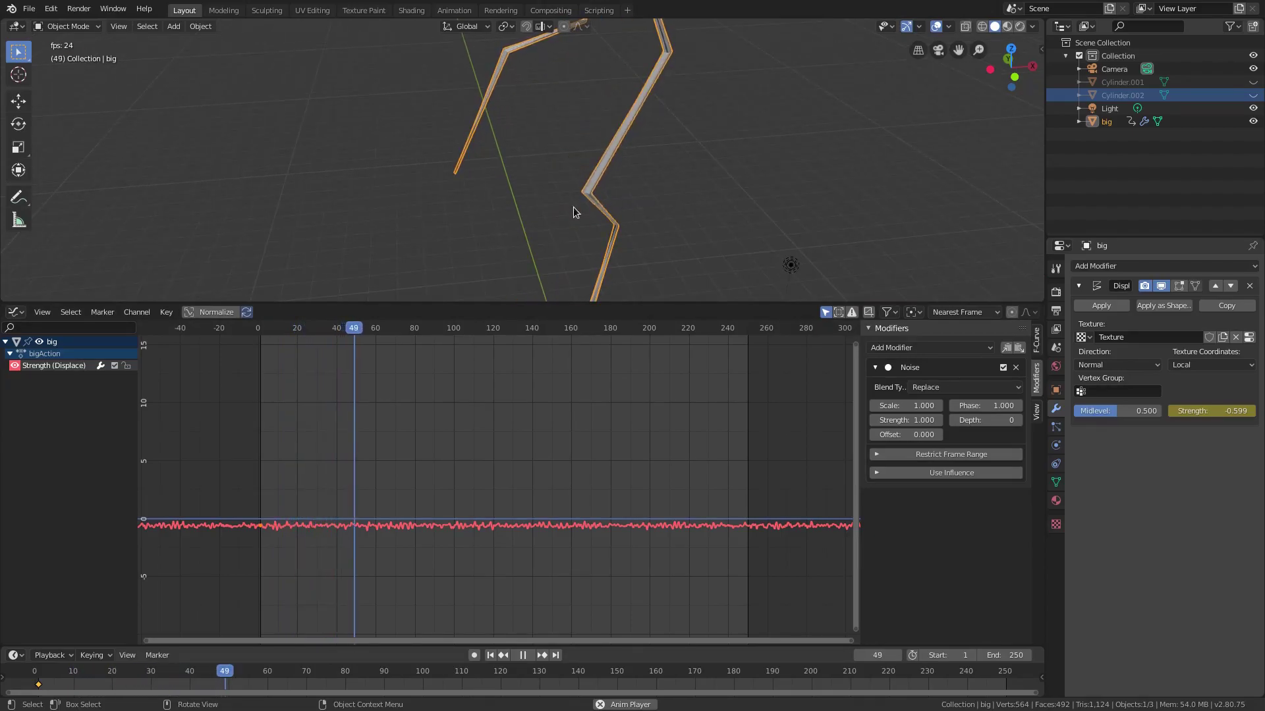
- Set the Noise modifier's strength to 3.800 and scale to -0.200
{"action": "mouse_move", "coordinate": [885, 421]}
{"action": "left_mouse_down"}
{"action": "mouse_move", "coordinate": [954, 422]}
{"action": "mouse_move", "coordinate": [889, 420]}
{"action": "mouse_move", "coordinate": [942, 406]}
{"action": "mouse_move", "coordinate": [899, 406]}
{"action": "left_mouse_up"}
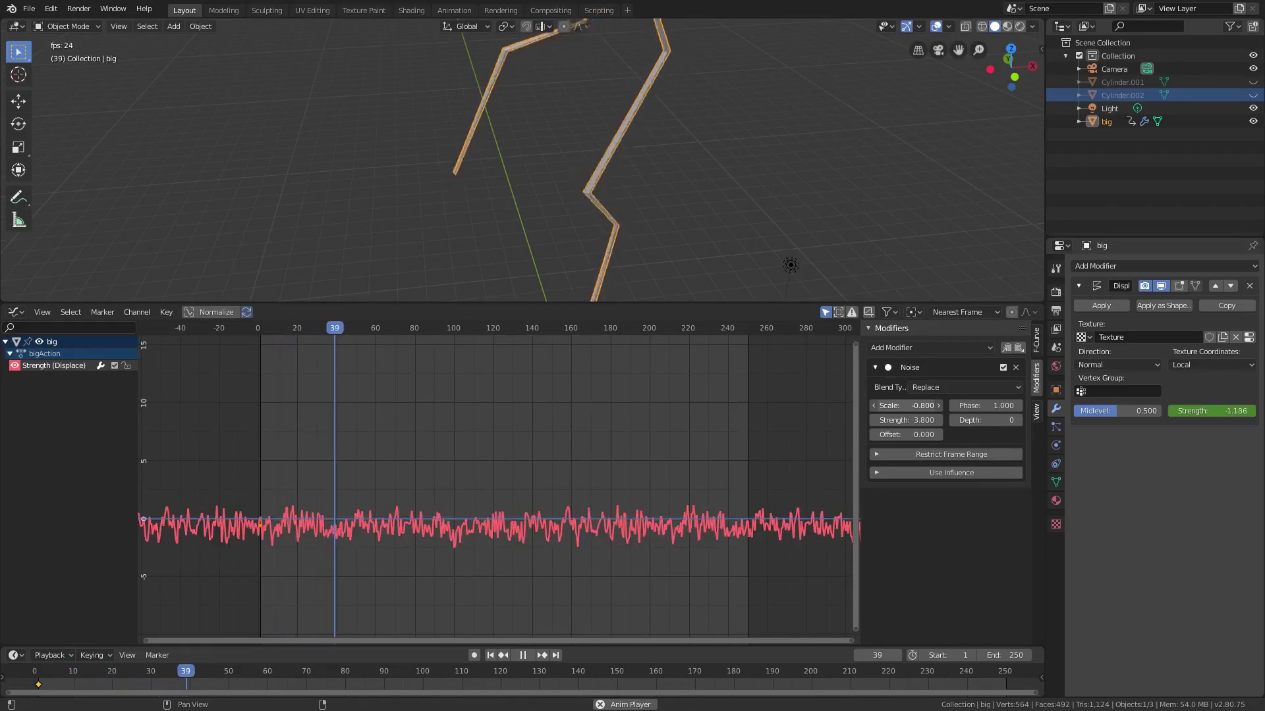
{"action": "left_click", "coordinate": [903, 405]}
{"action": "type", "text": "-0.7"}
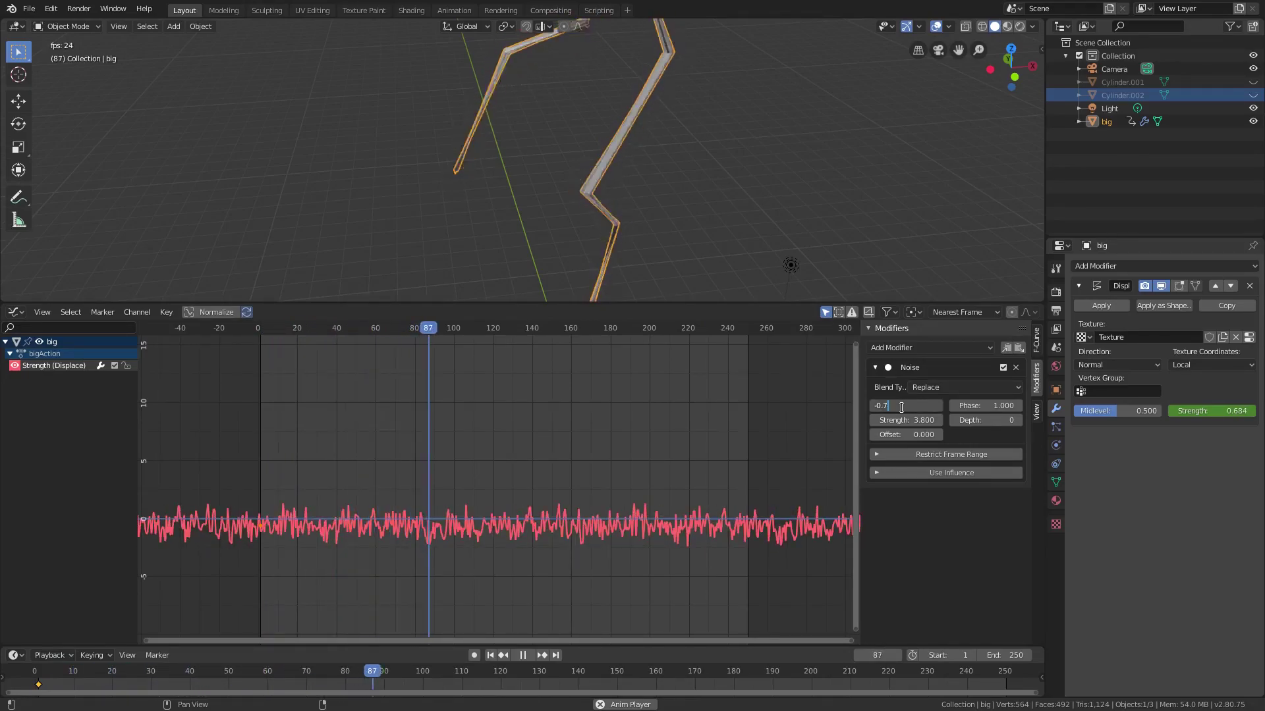
{"action": "key", "text": "BackSpace"}
{"action": "type", "text": "1"}
{"action": "key", "text": "Return"}
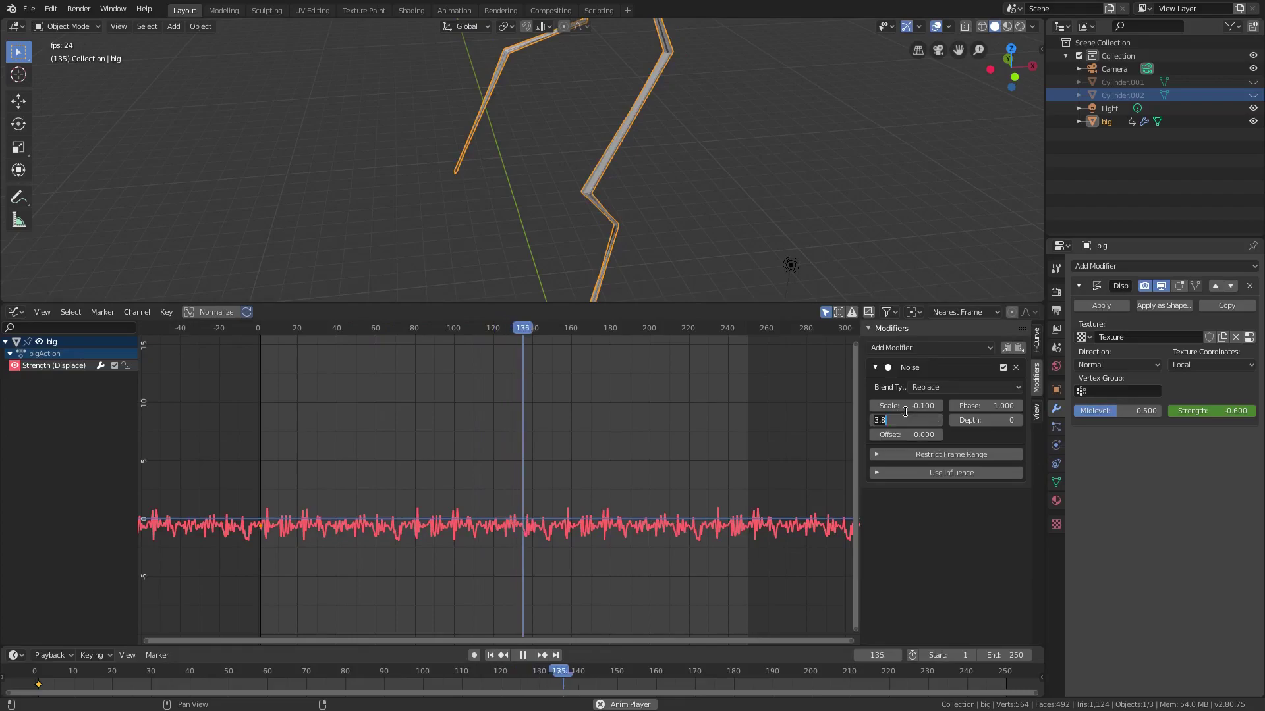
{"action": "left_click", "coordinate": [908, 406]}
{"action": "type", "text": "-0.2"}
{"action": "key", "text": "Return"}
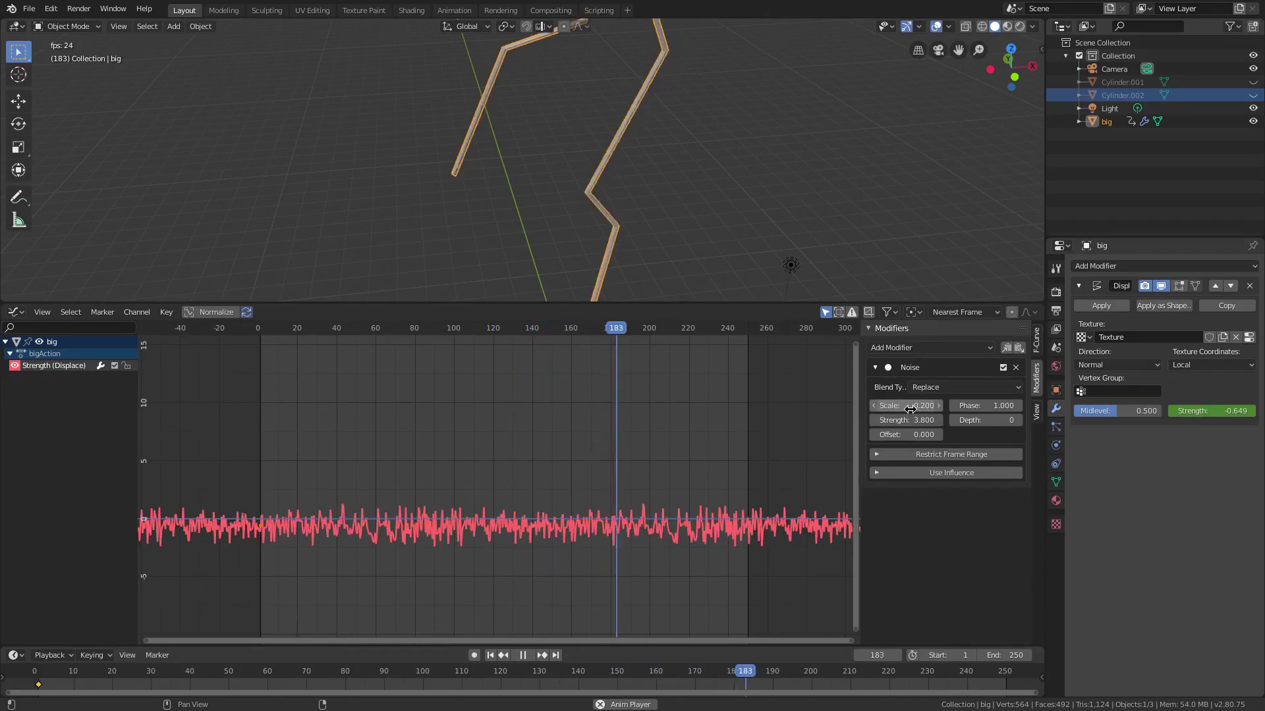
{"action": "middle_click_drag", "start_coordinate": [619, 434], "coordinate": [617, 417]}
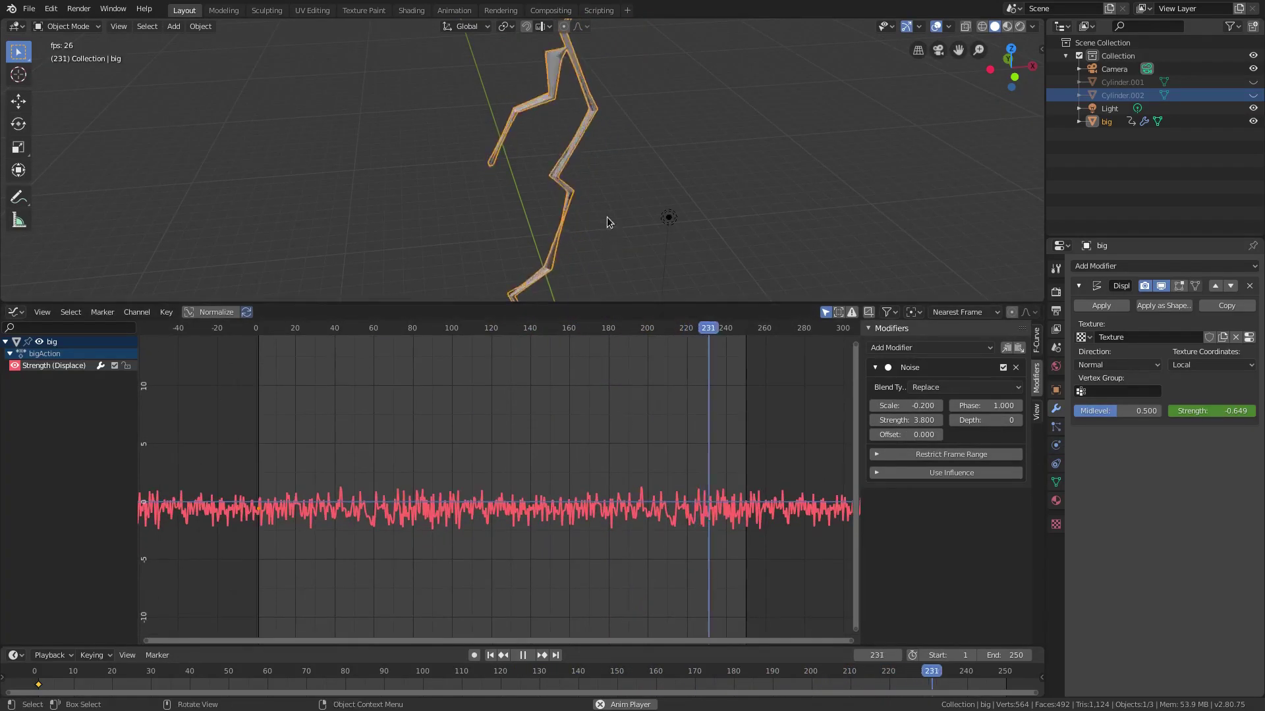
{"action": "scroll", "coordinate": [606, 221], "scroll_direction": "down", "scroll_amount": 4}
{"action": "mouse_move", "coordinate": [607, 221]}
{"action": "middle_mouse_down"}
{"action": "mouse_move", "coordinate": [589, 142]}
{"action": "mouse_move", "coordinate": [623, 219]}
{"action": "mouse_move", "coordinate": [594, 208]}
{"action": "mouse_move", "coordinate": [609, 219]}
{"action": "middle_mouse_up"}
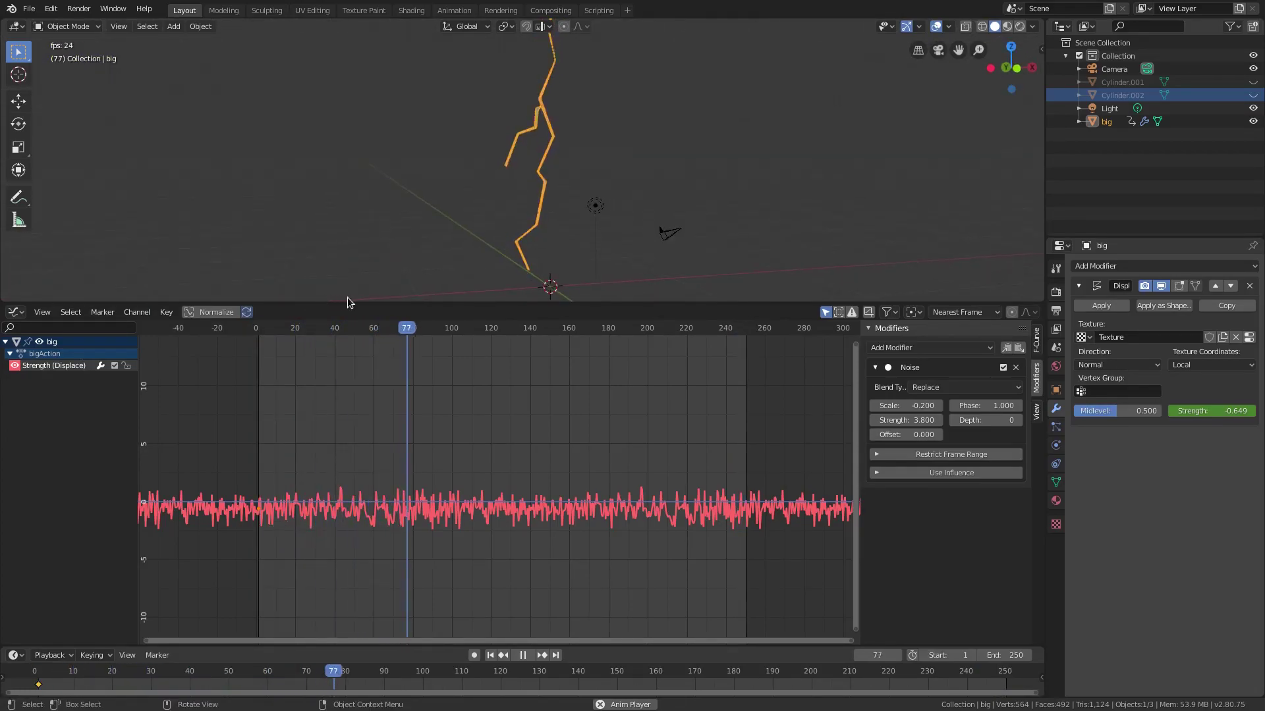
- Close the Graph Editor, stop playback, and make the timeline taller
{"action": "left_click_drag", "start_coordinate": [2, 333], "coordinate": [7, 352]}
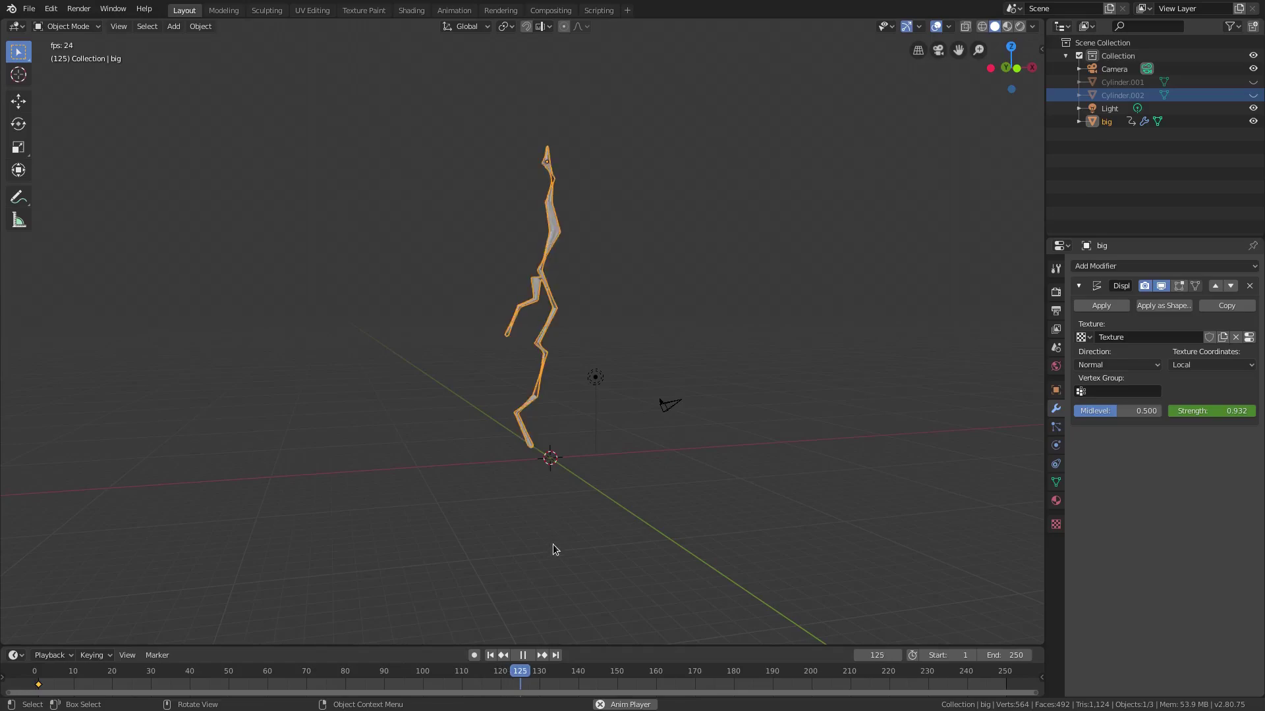
{"action": "scroll", "coordinate": [554, 545], "scroll_direction": "up", "scroll_amount": 2}
{"action": "middle_click_drag", "start_coordinate": [559, 547], "coordinate": [557, 543]}
{"action": "left_click", "coordinate": [521, 655]}
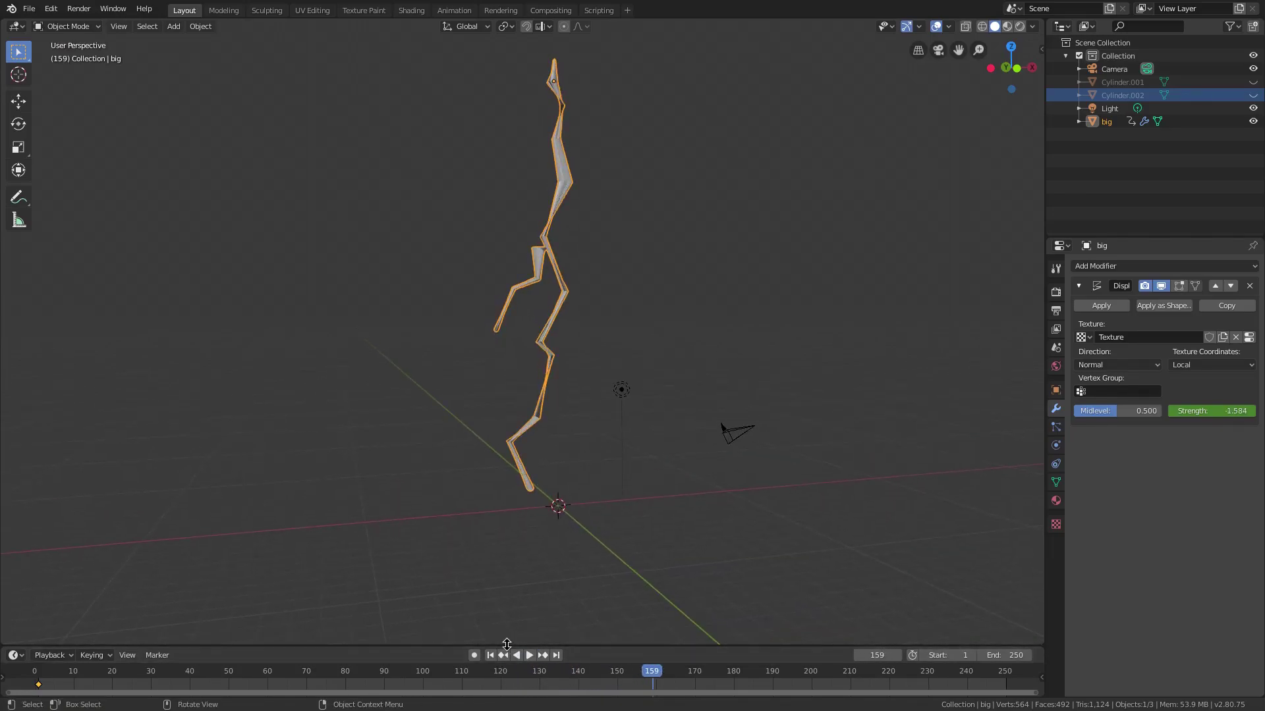
{"action": "left_click_drag", "start_coordinate": [504, 646], "coordinate": [516, 631]}
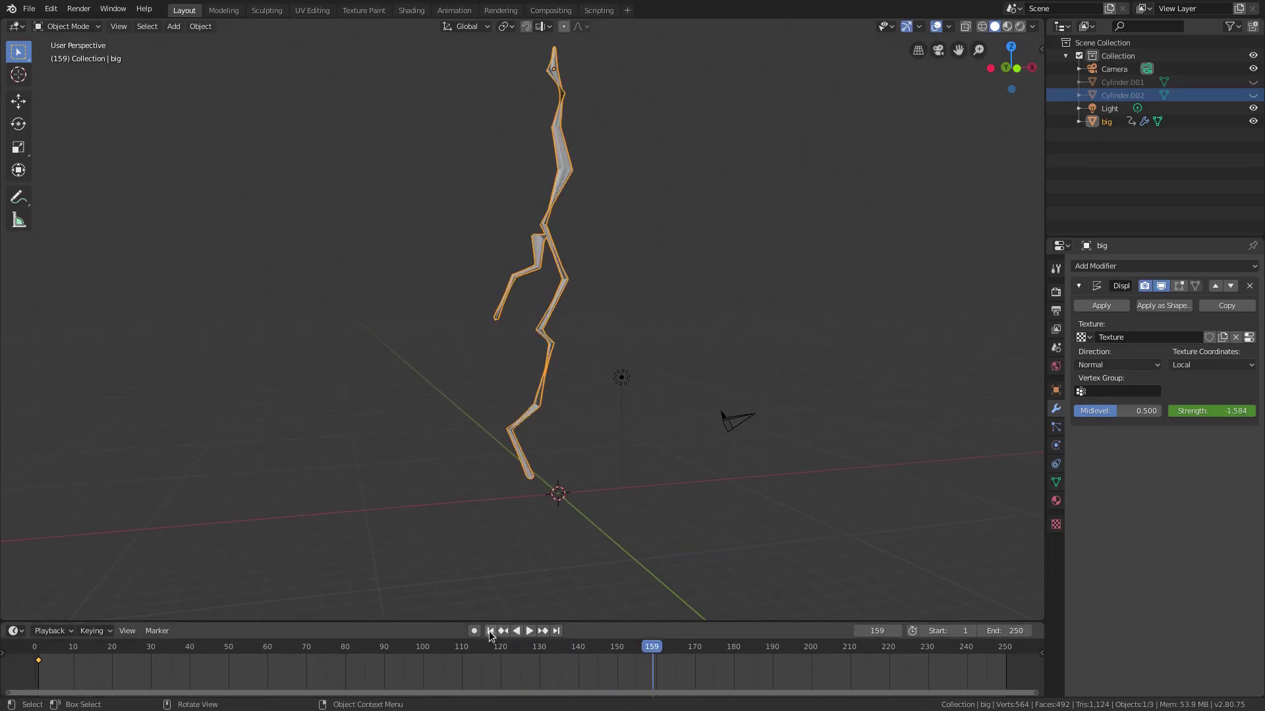
{"action": "left_click", "coordinate": [490, 631]}
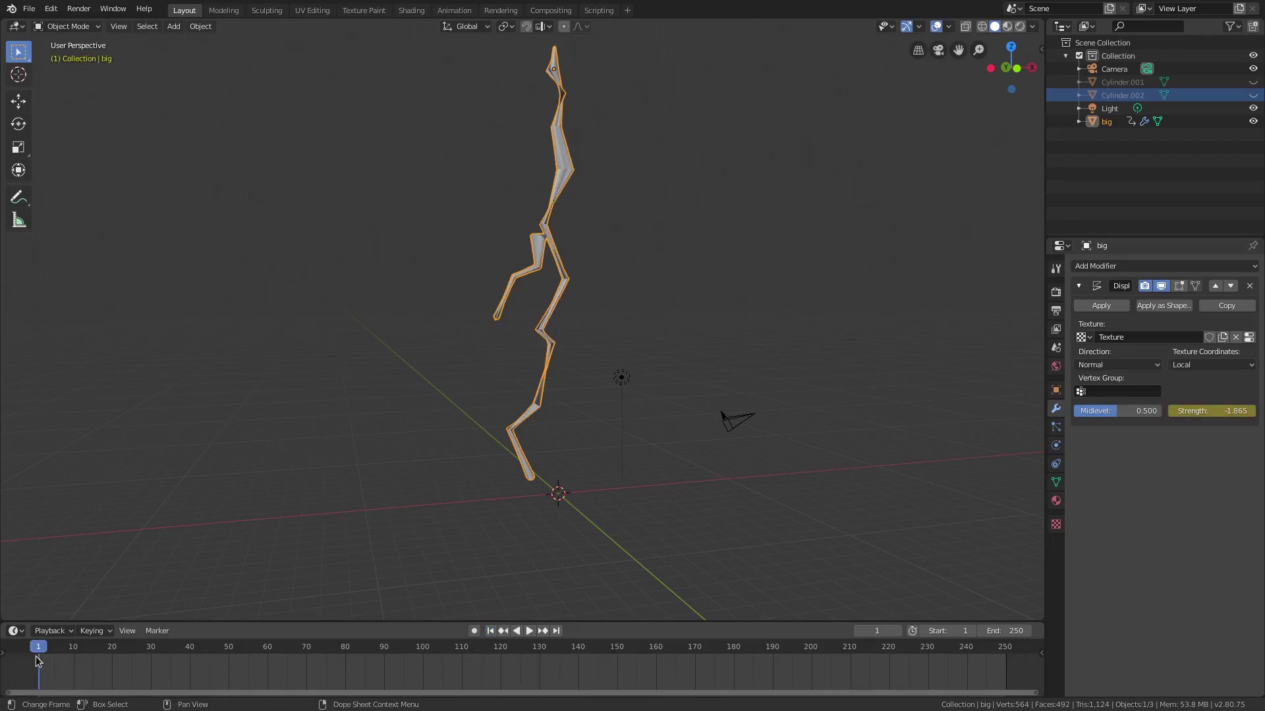
- Keyframe the bolt's full-size scale at frames 20 and 23
{"action": "left_click", "coordinate": [112, 655]}
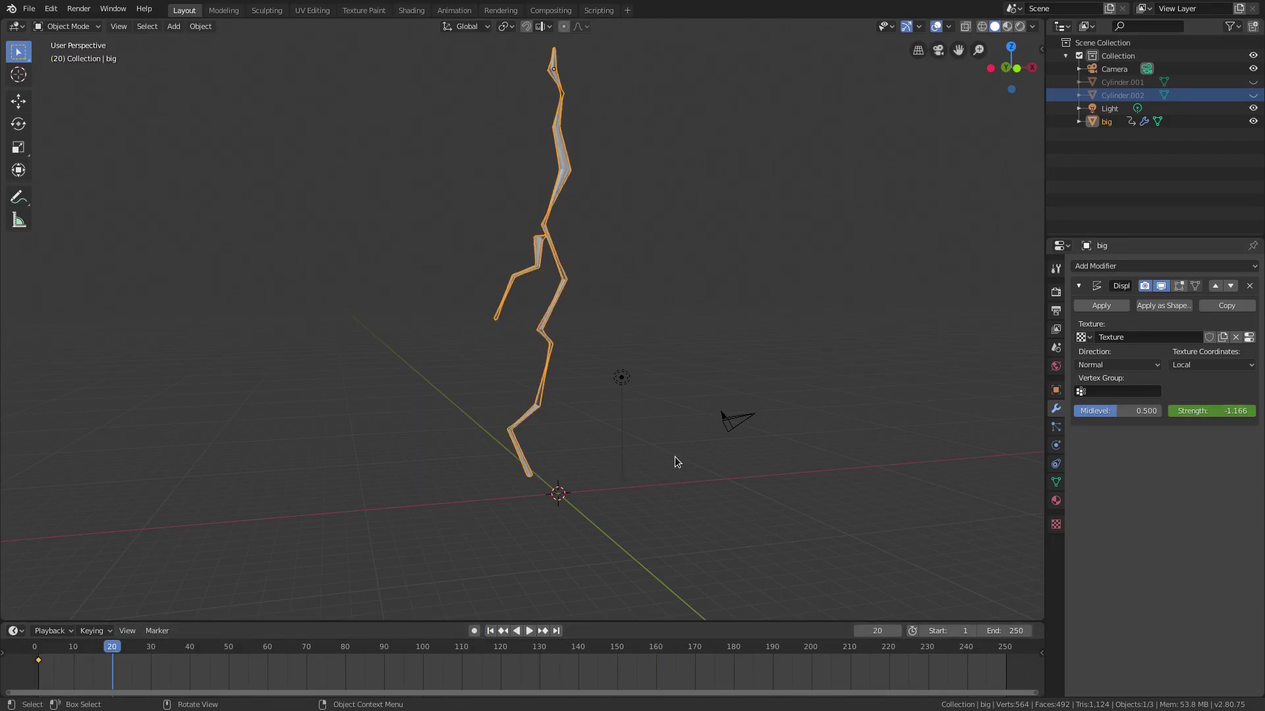
{"action": "key", "text": "i"}
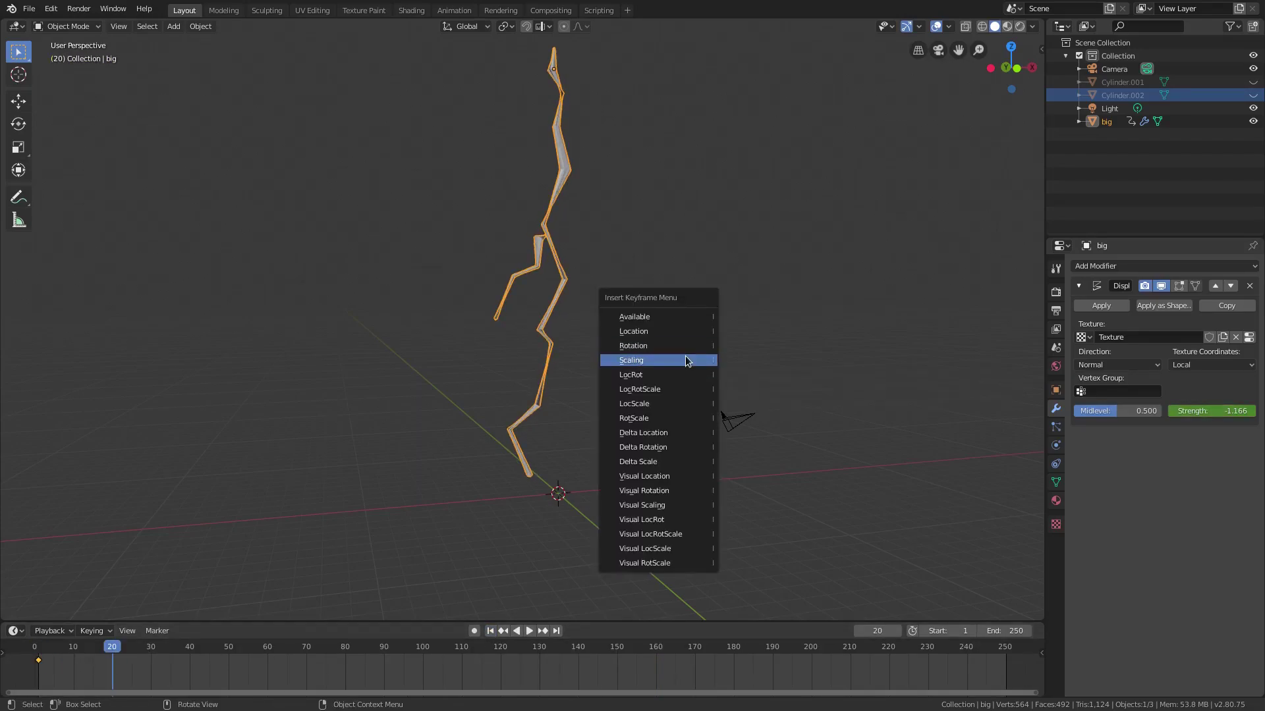
{"action": "left_click", "coordinate": [686, 359]}
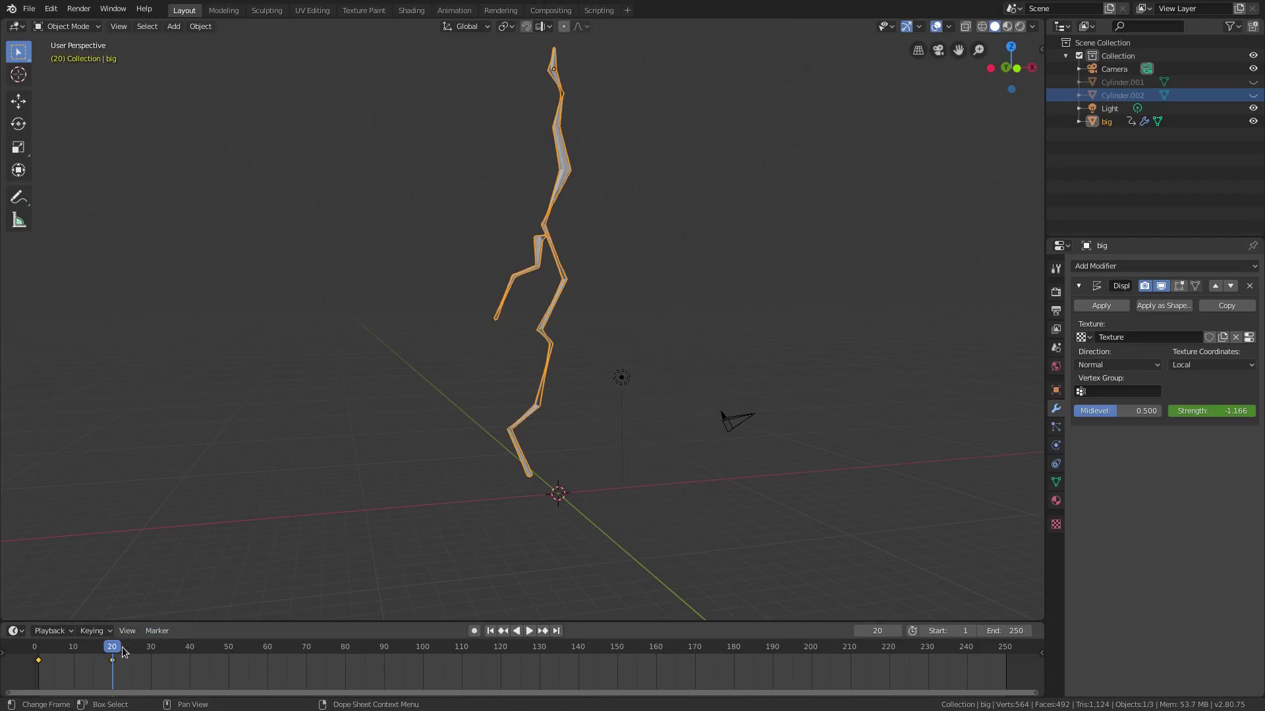
{"action": "left_click_drag", "start_coordinate": [122, 647], "coordinate": [124, 648]}
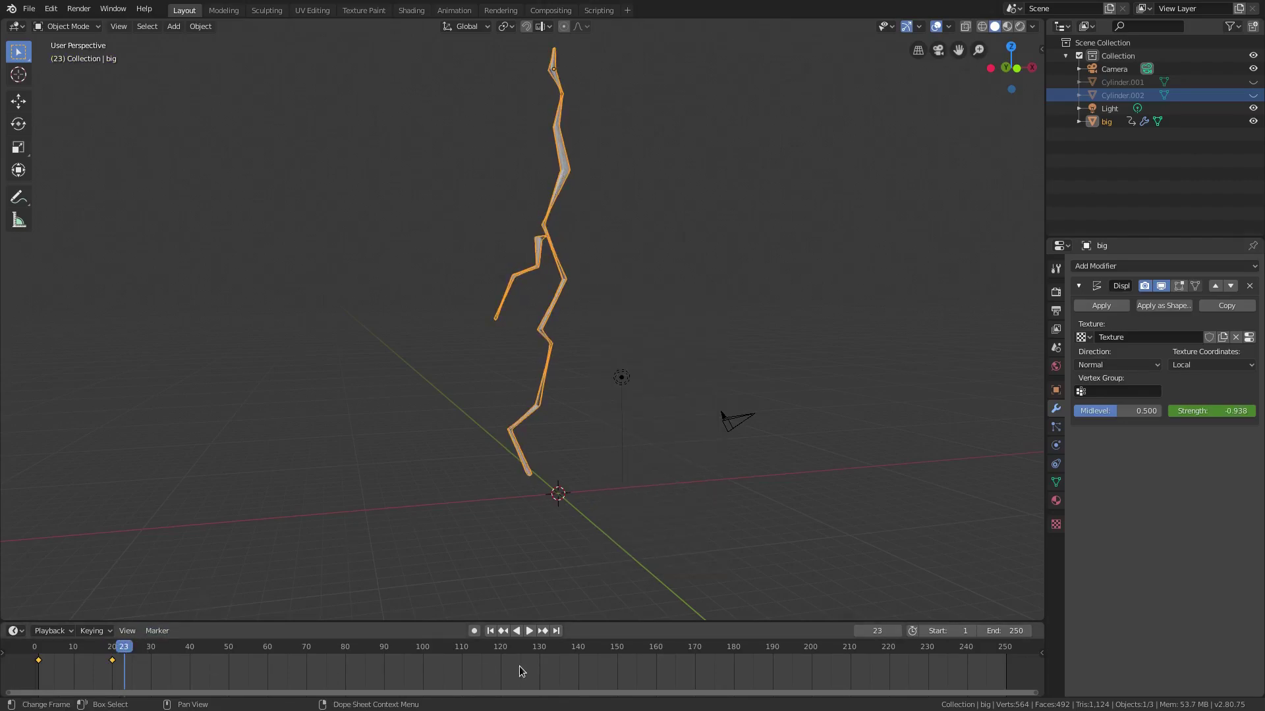
{"action": "key", "text": "i"}
{"action": "left_click", "coordinate": [739, 168]}
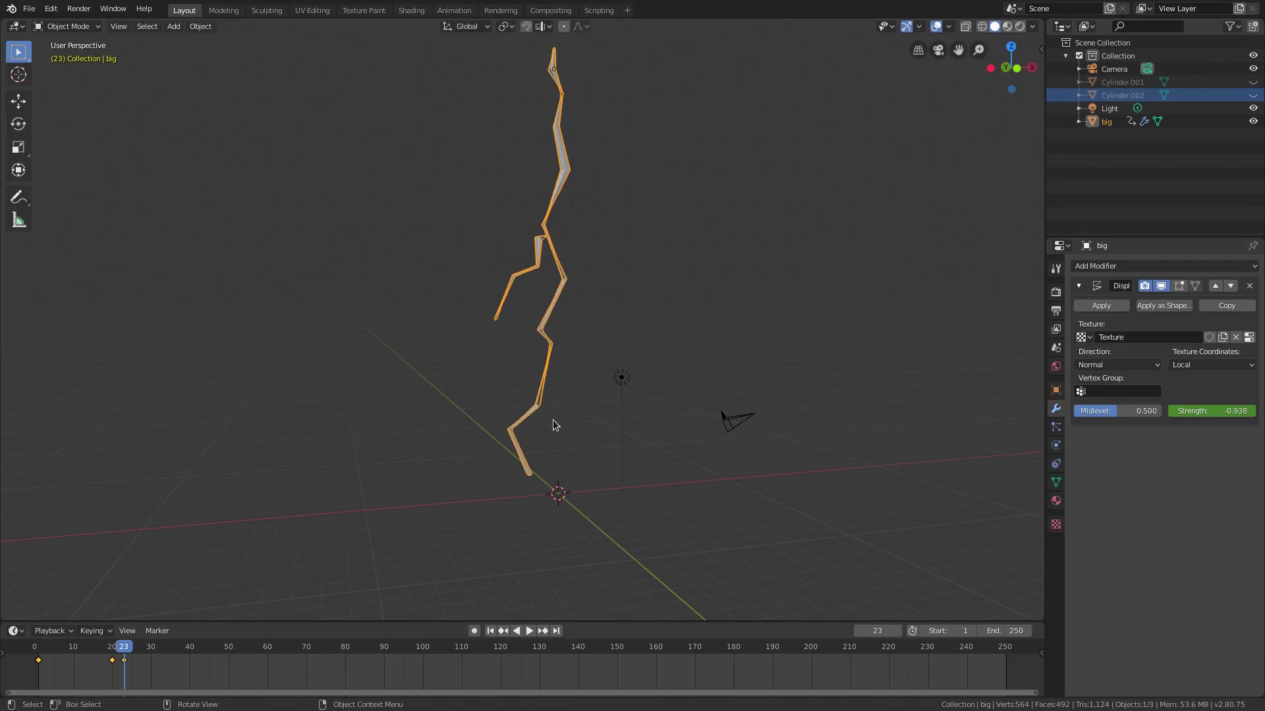
- Scale the bolt to zero at frame 24 and keyframe its scale
{"action": "key", "text": "Right"}
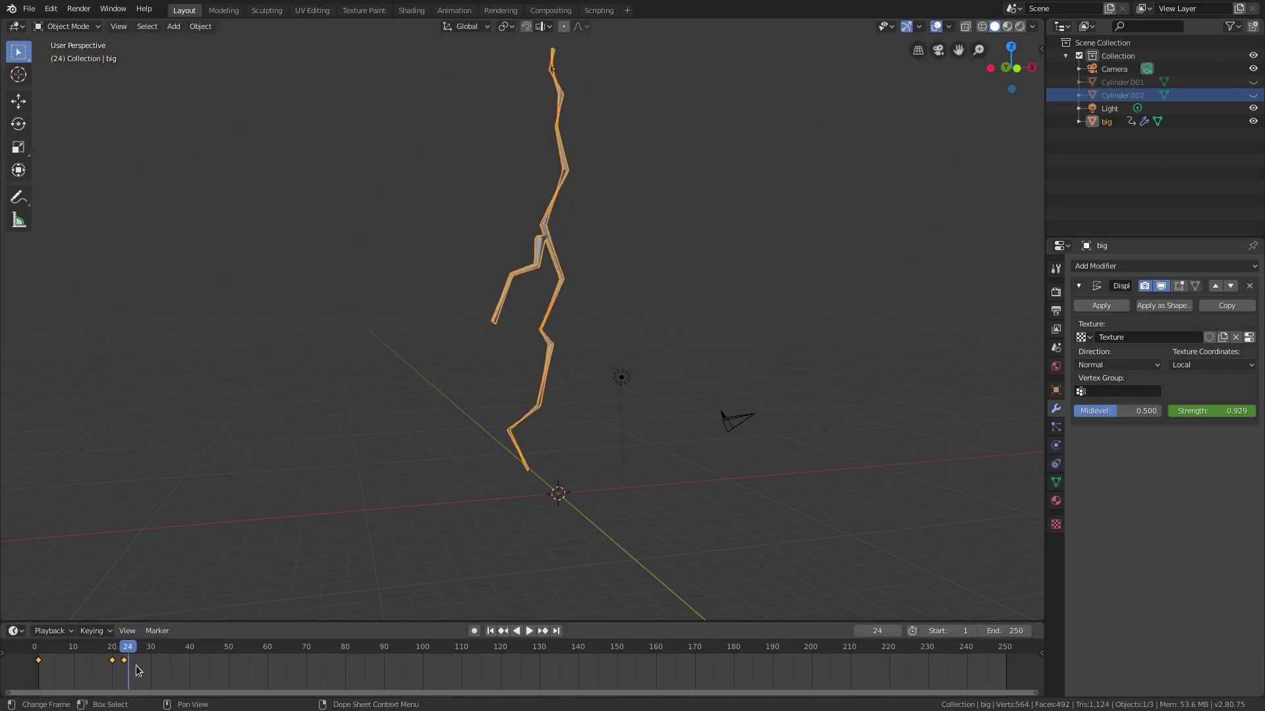
{"action": "key", "text": "s"}
{"action": "key", "text": "0"}
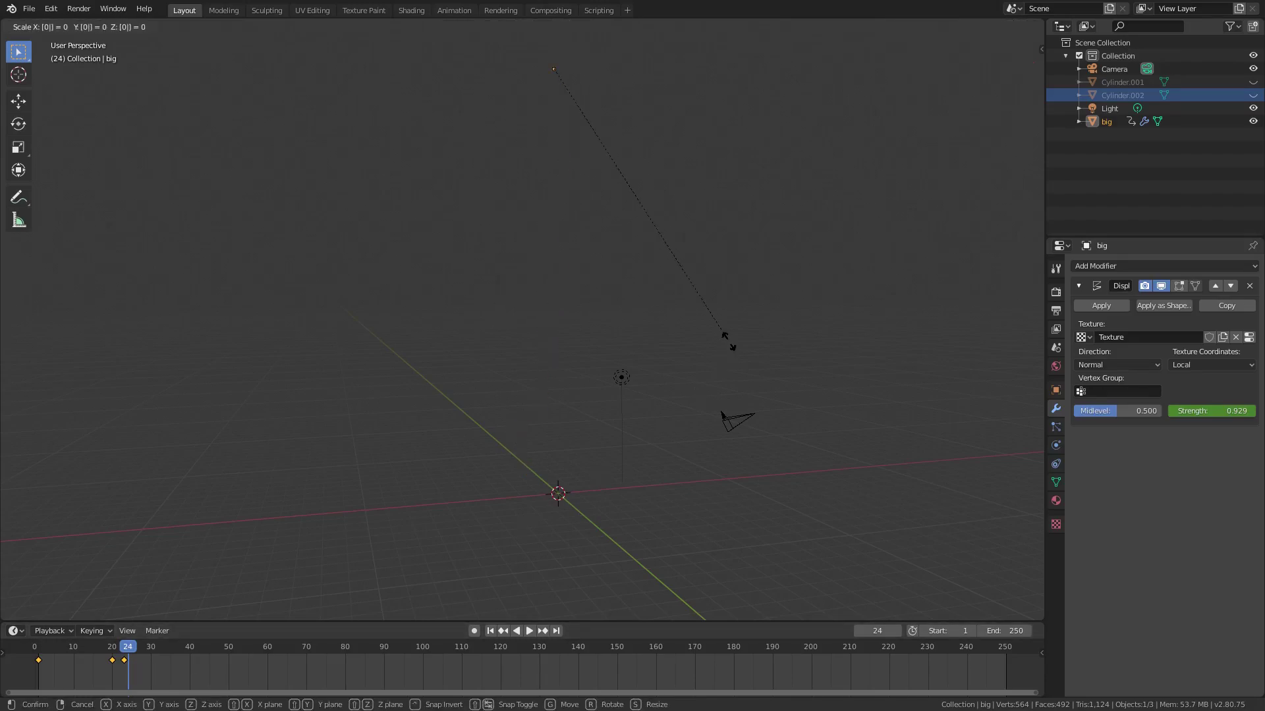
{"action": "key", "text": "Return"}
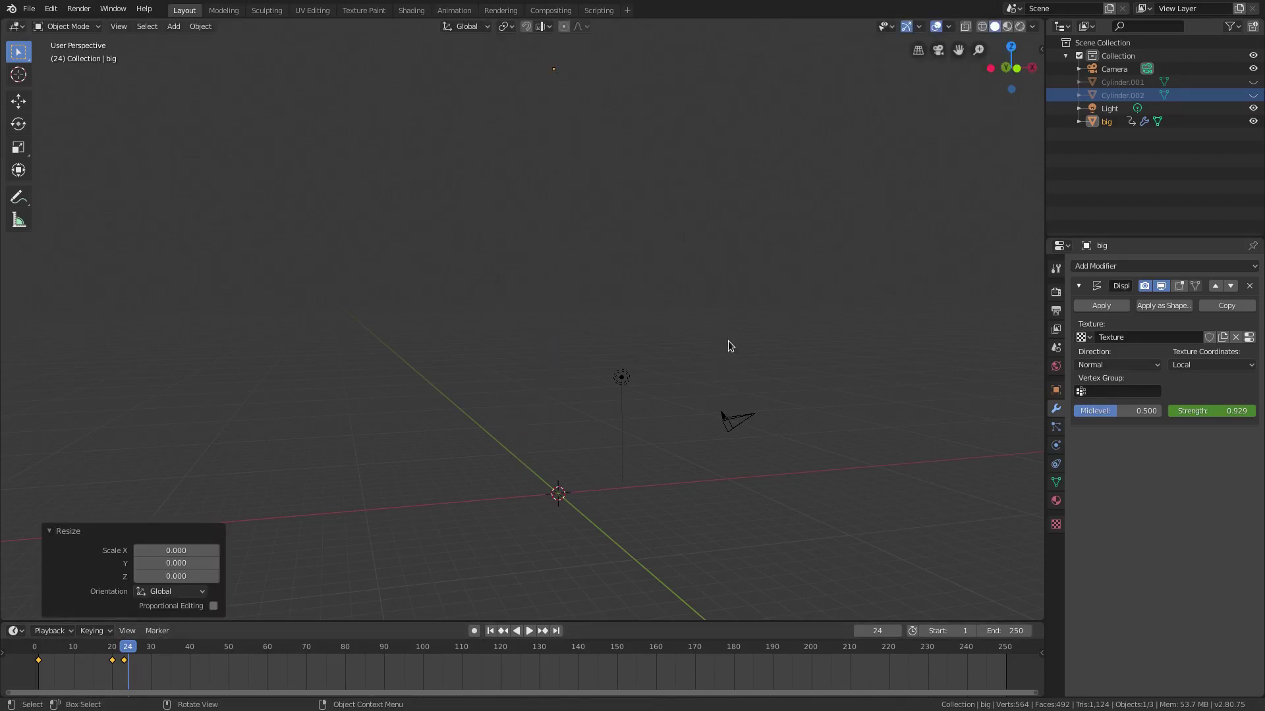
{"action": "key", "text": "i"}
{"action": "left_click", "coordinate": [813, 232]}
- Scale the bolt to zero at frame 19 and keyframe its scale
{"action": "scroll", "coordinate": [120, 665], "scroll_direction": "up", "scroll_amount": 2}
{"action": "mouse_move", "coordinate": [120, 665]}
{"action": "middle_mouse_down"}
{"action": "mouse_move", "coordinate": [728, 664]}
{"action": "mouse_move", "coordinate": [433, 661]}
{"action": "middle_mouse_up"}
{"action": "scroll", "coordinate": [651, 663], "scroll_direction": "up", "scroll_amount": 6}
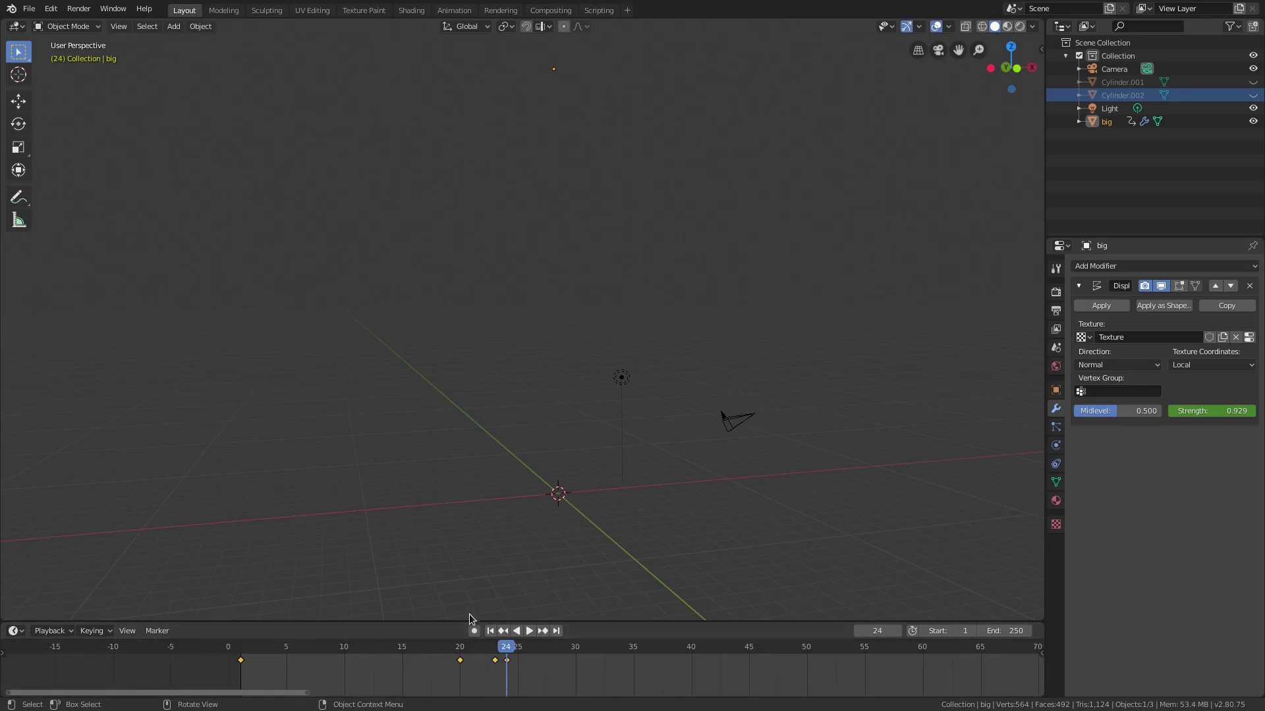
{"action": "left_click", "coordinate": [460, 647]}
{"action": "left_click", "coordinate": [447, 648]}
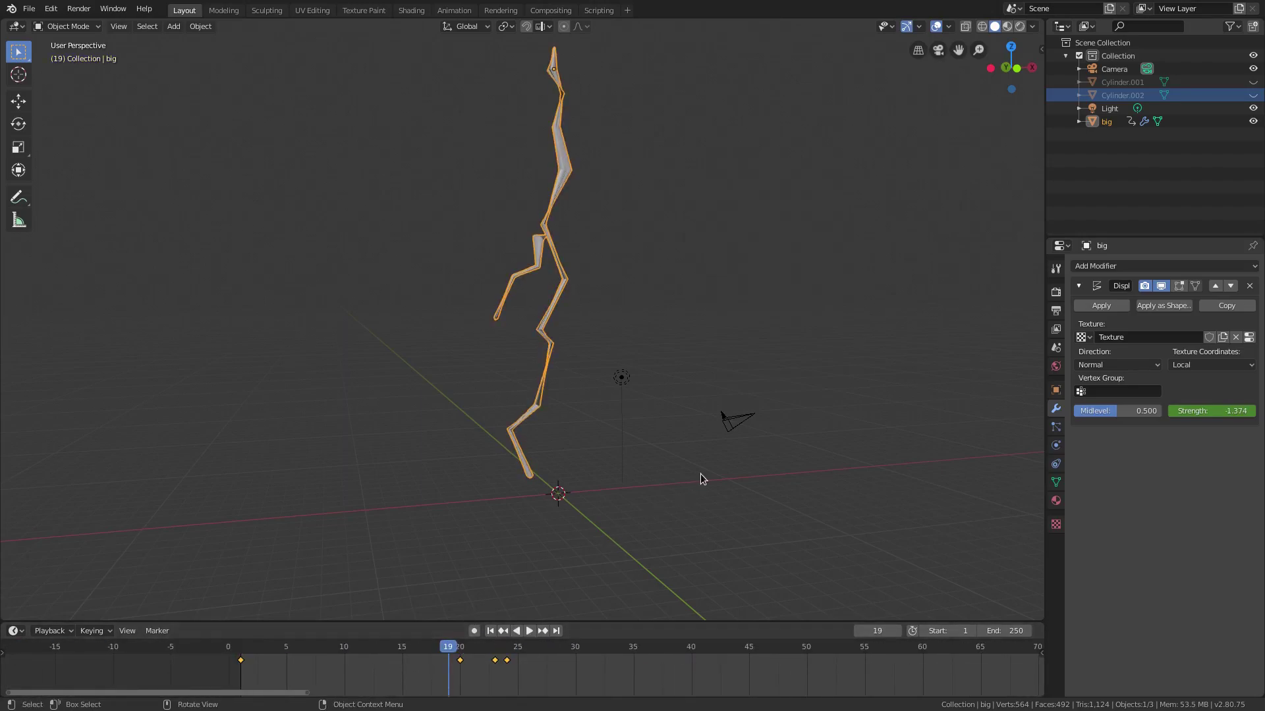
{"action": "key", "text": "s"}
{"action": "key", "text": "0"}
{"action": "key", "text": "Return"}
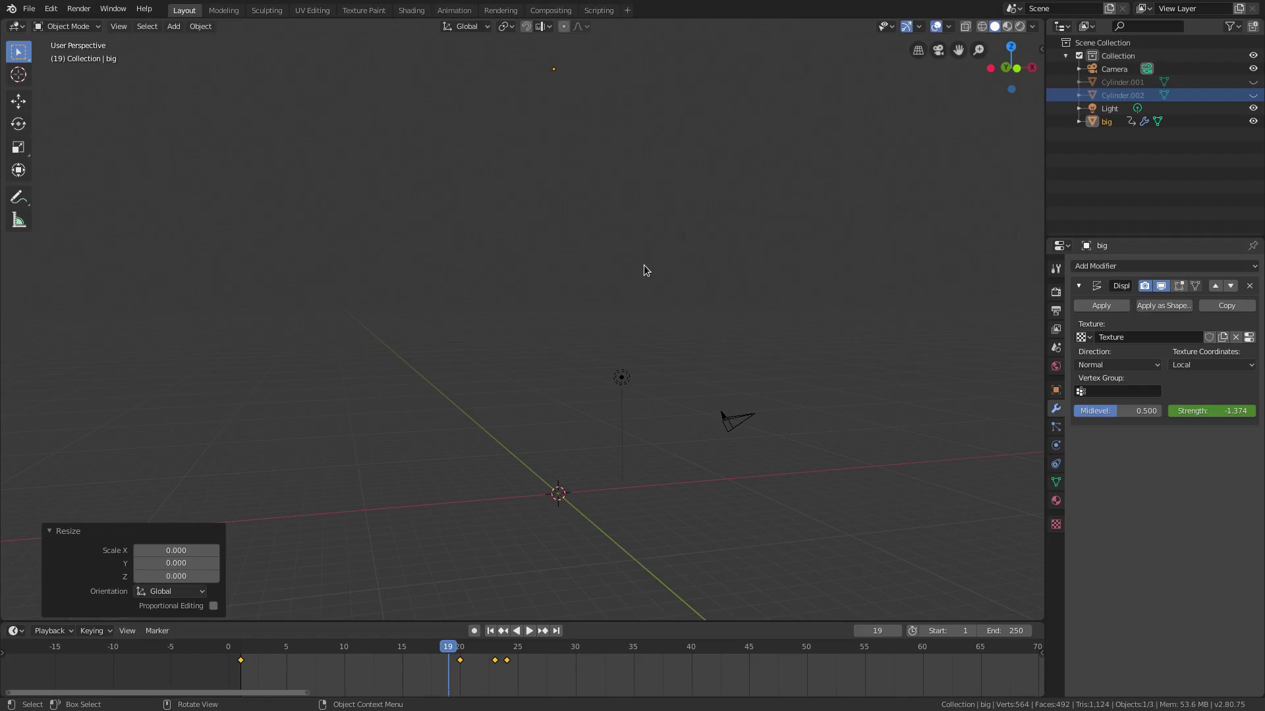
{"action": "key", "text": "i"}
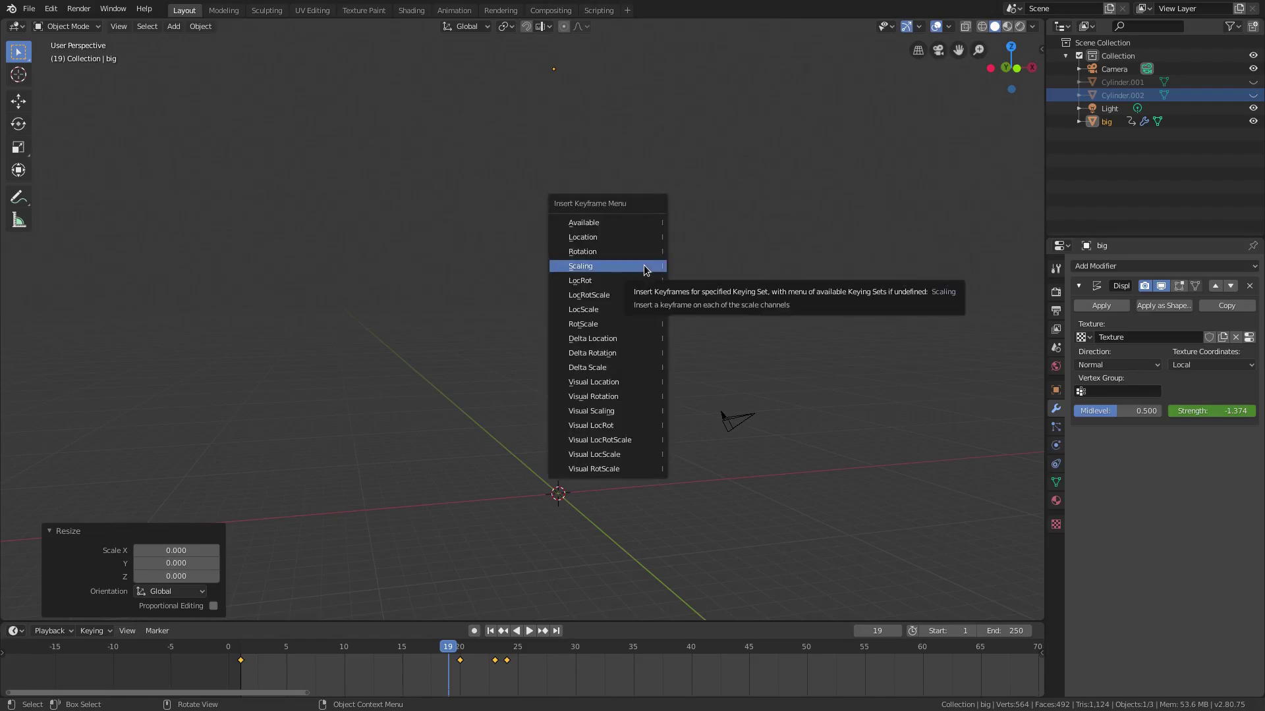
{"action": "left_click", "coordinate": [643, 265]}
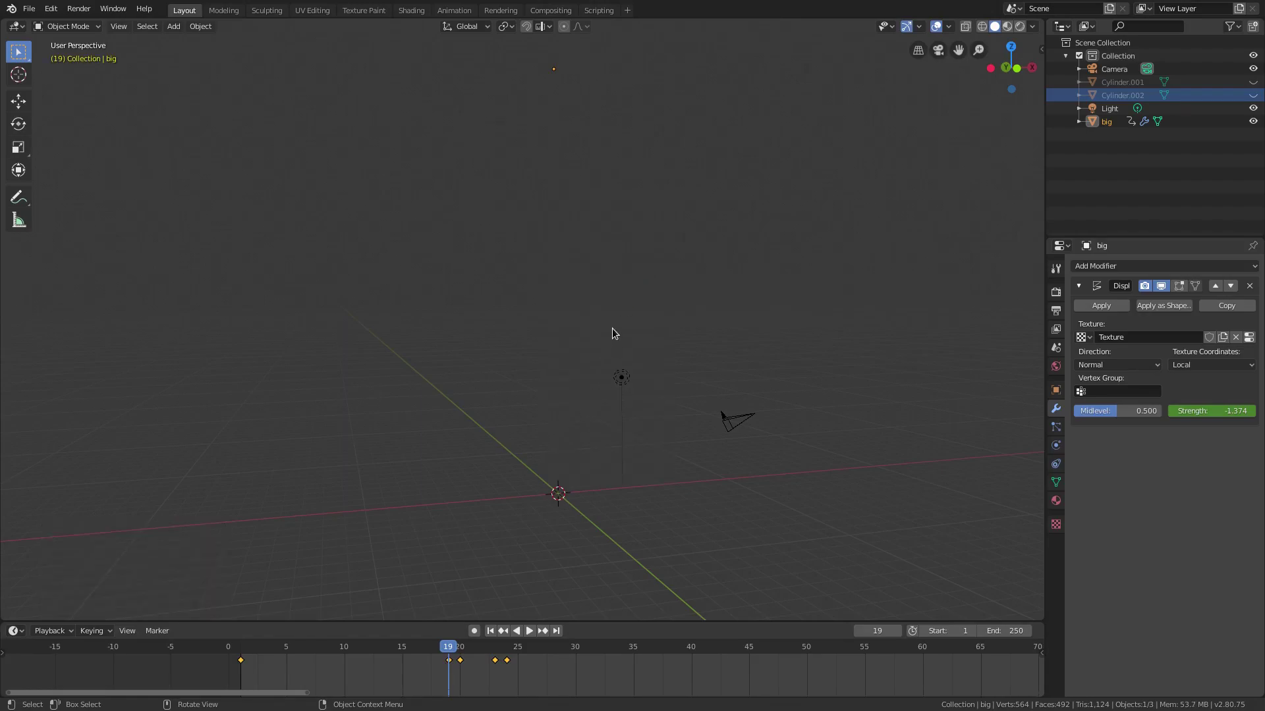
- Step through frames 20–24 to check the bolt flashes on and off
{"action": "key", "text": "Right"}
{"action": "key", "text": "Right"}
{"action": "key", "text": "Right"}
{"action": "key", "text": "Right"}
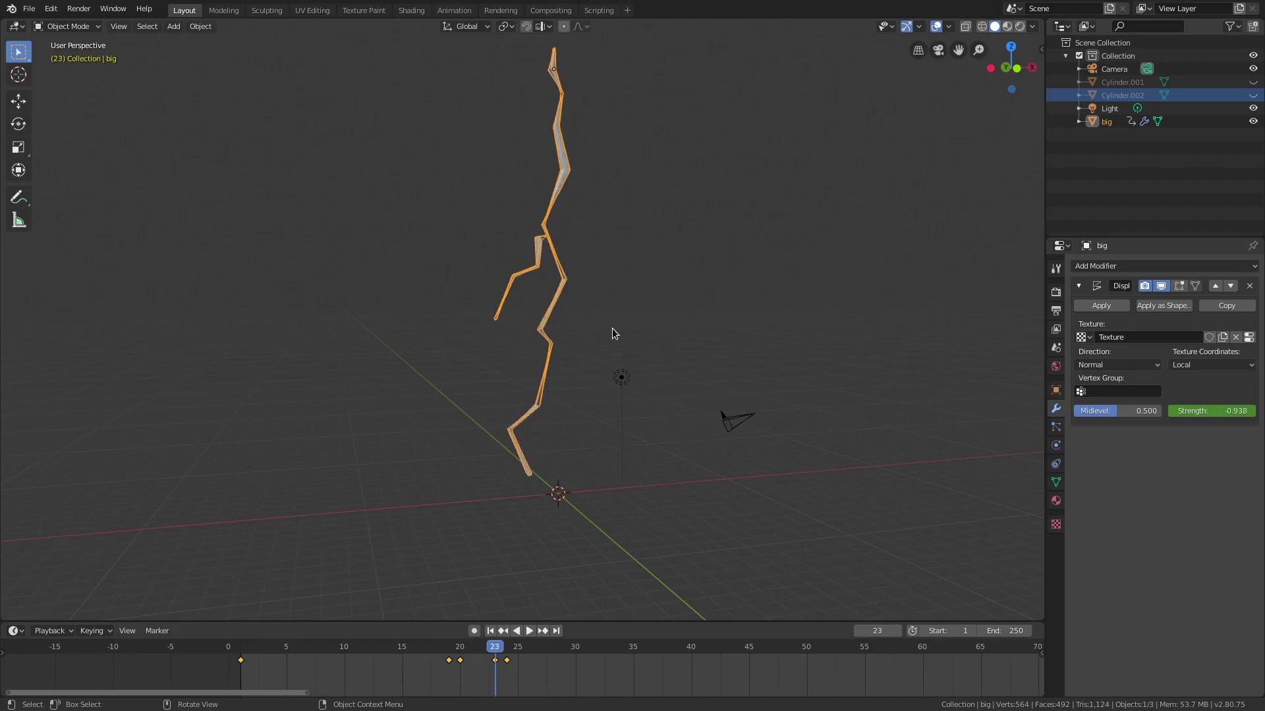
{"action": "key", "text": "Left"}
{"action": "key", "text": "Left"}
{"action": "key", "text": "Left"}
{"action": "key", "text": "Right"}
{"action": "key", "text": "Right"}
{"action": "key", "text": "Right"}
{"action": "key", "text": "Right"}
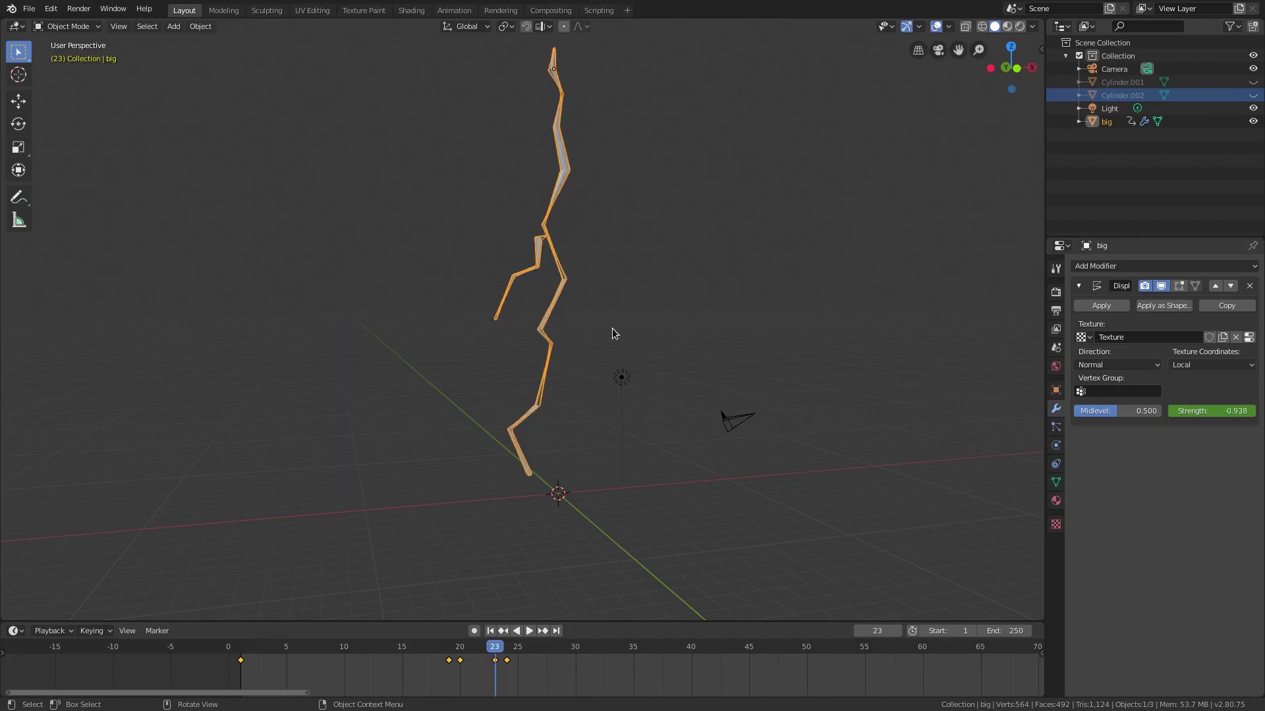
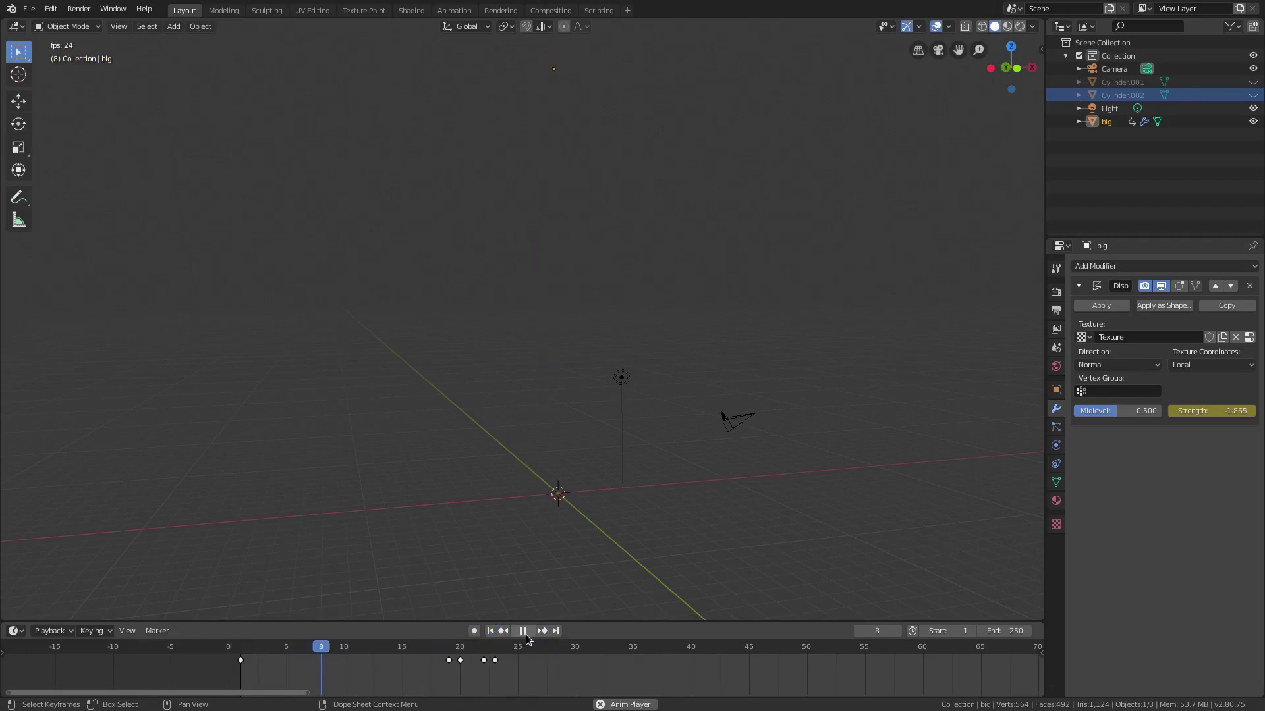
- Stop playback and move the keyframes at 22 and 23 one frame earlier to 21 and 22
{"action": "left_click", "coordinate": [522, 631]}
{"action": "key", "text": "b"}
{"action": "left_click_drag", "start_coordinate": [474, 654], "coordinate": [510, 671]}
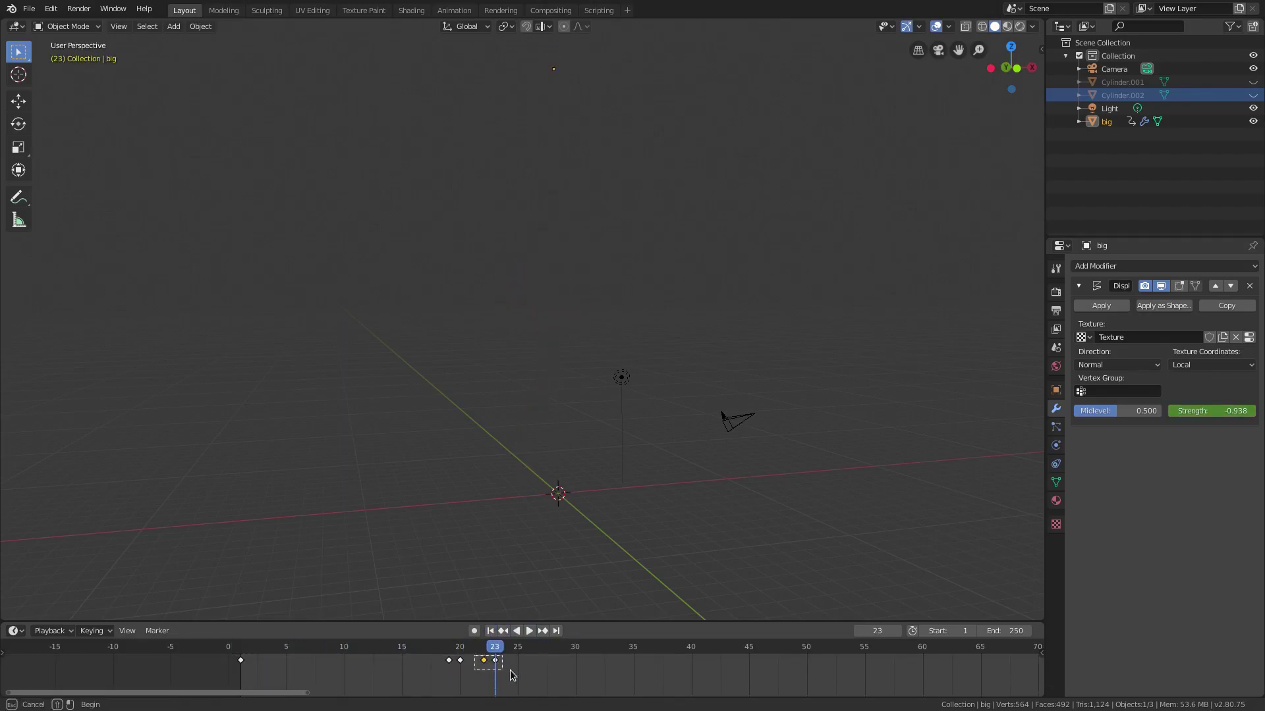
{"action": "key", "text": "g"}
{"action": "left_click", "coordinate": [494, 670]}
{"action": "key", "text": "ctrl+z"}
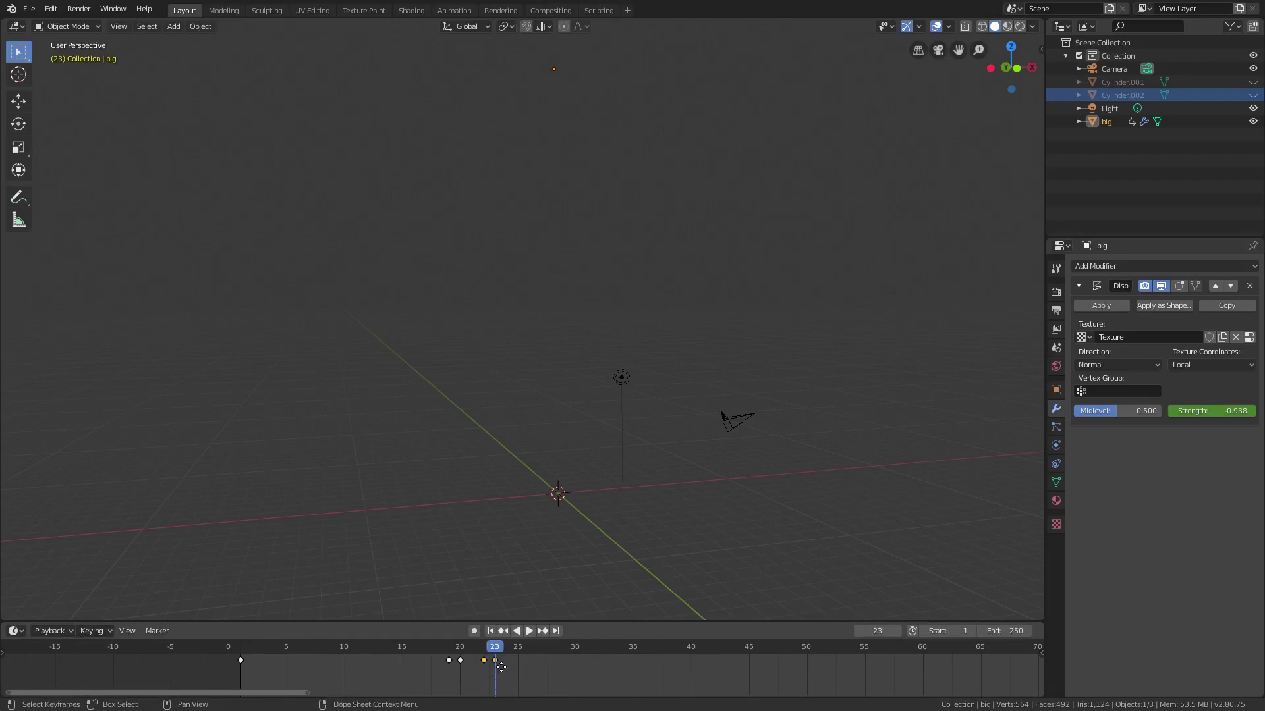
{"action": "key", "text": "g"}
{"action": "left_click", "coordinate": [492, 665]}
- Play the flicker animation from the start and show the bolt's material settings
{"action": "left_click", "coordinate": [491, 631]}
{"action": "left_click", "coordinate": [525, 634]}
{"action": "left_click", "coordinate": [528, 632]}
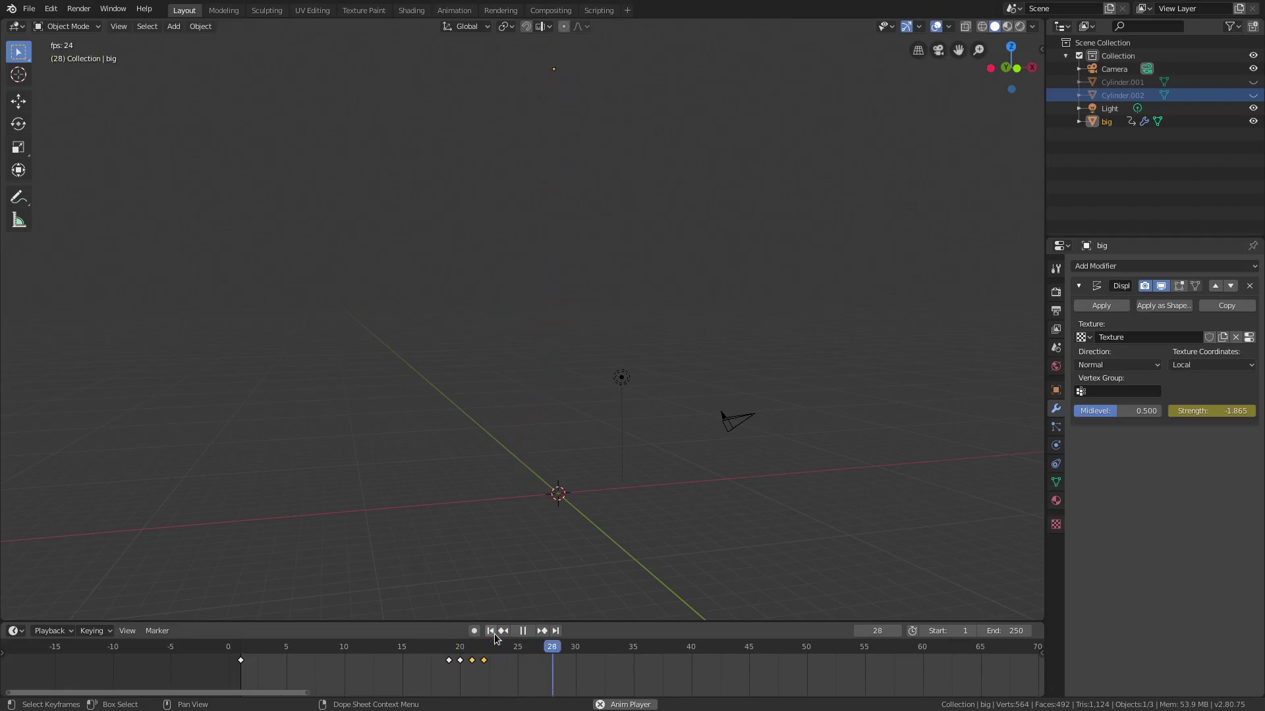
{"action": "scroll", "coordinate": [518, 616], "scroll_direction": "down", "scroll_amount": 4}
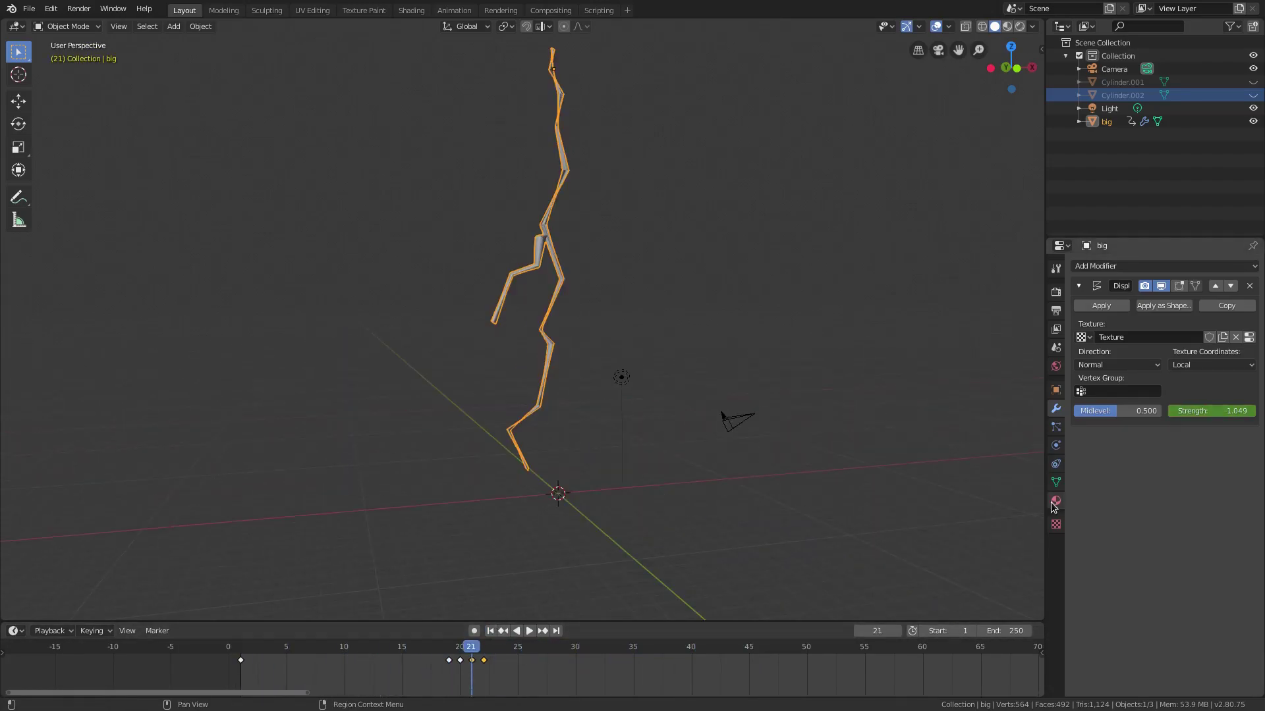
{"action": "left_click", "coordinate": [1056, 502]}
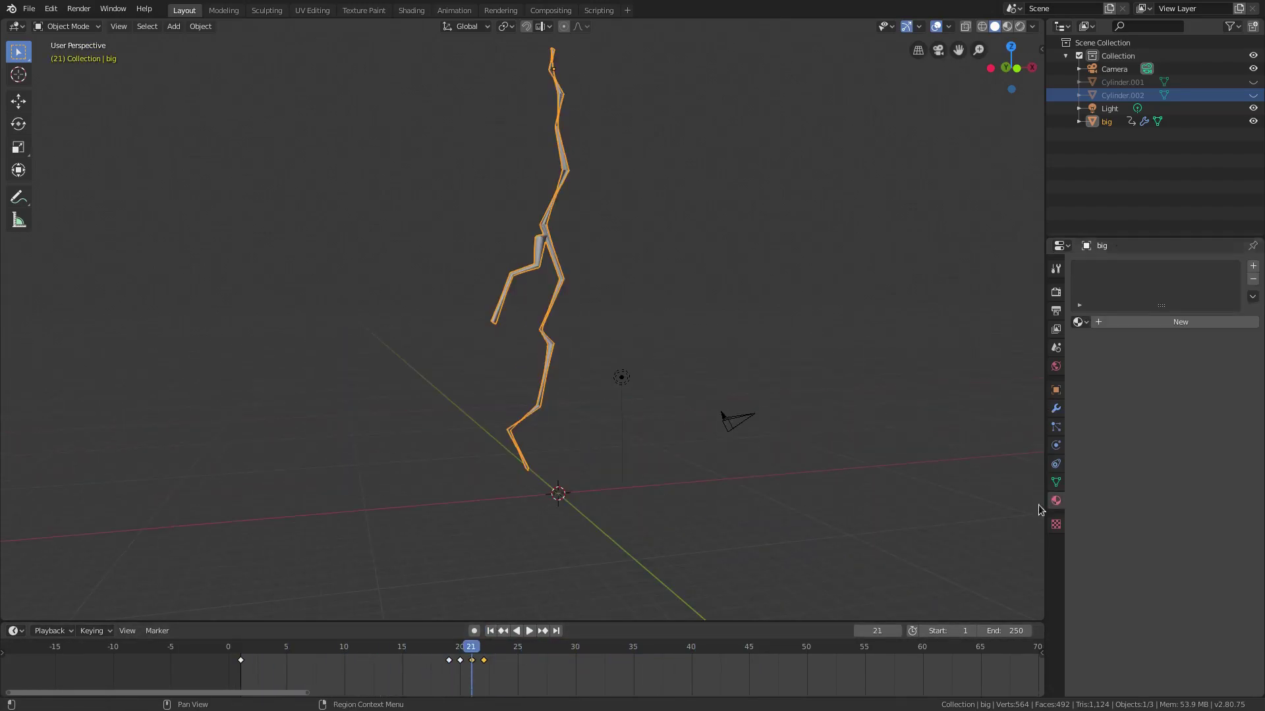
- Switch the viewport to Rendered shading, delete the scene light, and select the bolt
{"action": "left_click", "coordinate": [1020, 26]}
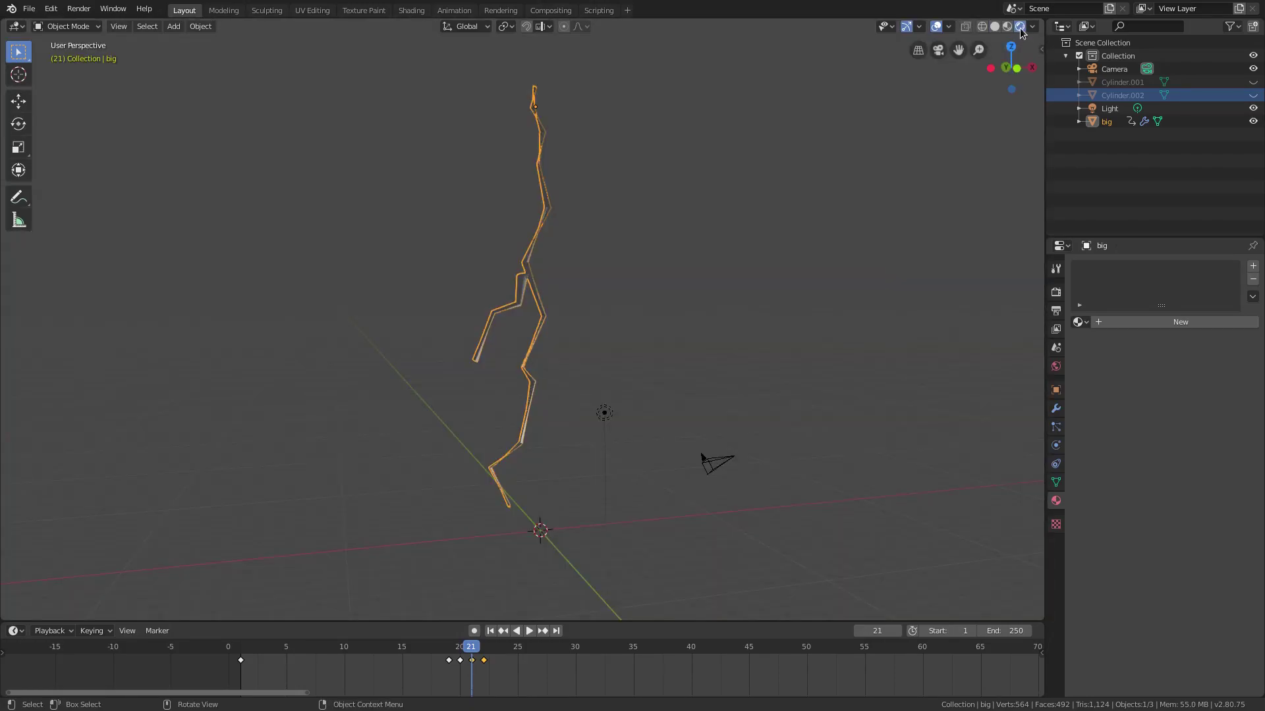
{"action": "left_click", "coordinate": [606, 416]}
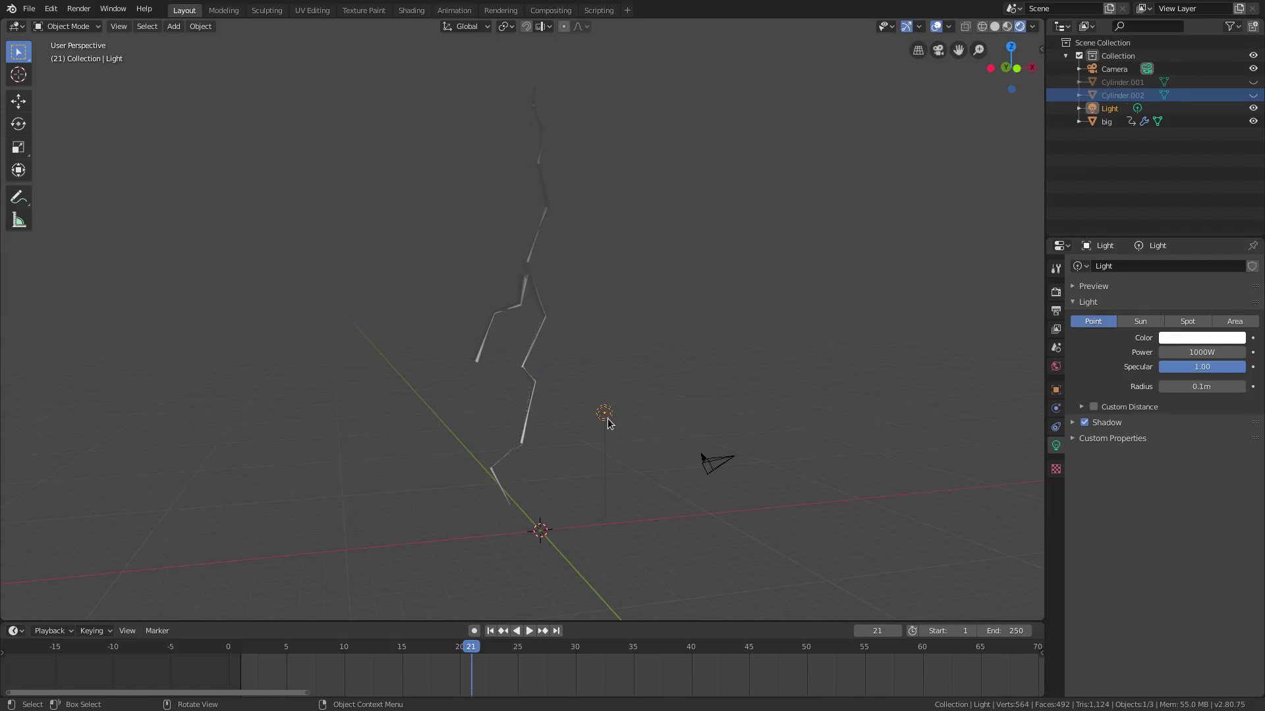
{"action": "key", "text": "Delete"}
{"action": "left_click", "coordinate": [532, 280]}
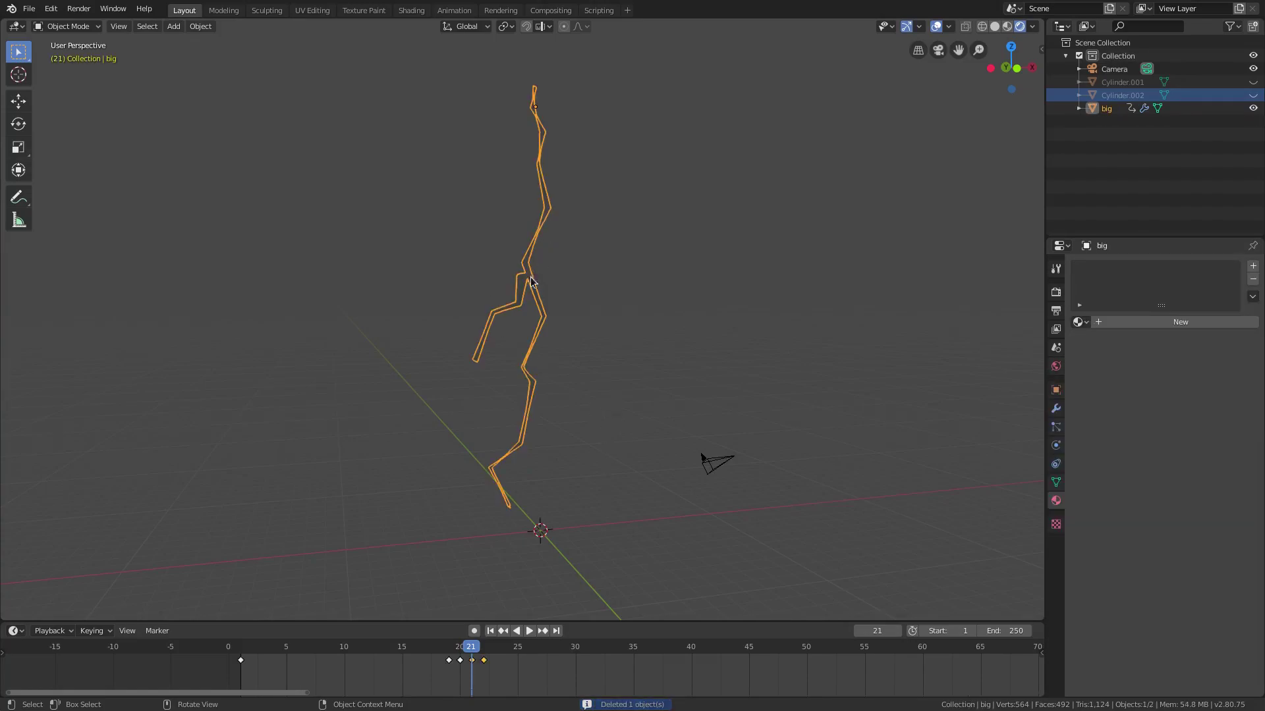
- Assign 'Material' to the bolt as a pale blue Emission shader with strength 50
{"action": "left_click", "coordinate": [1077, 322]}
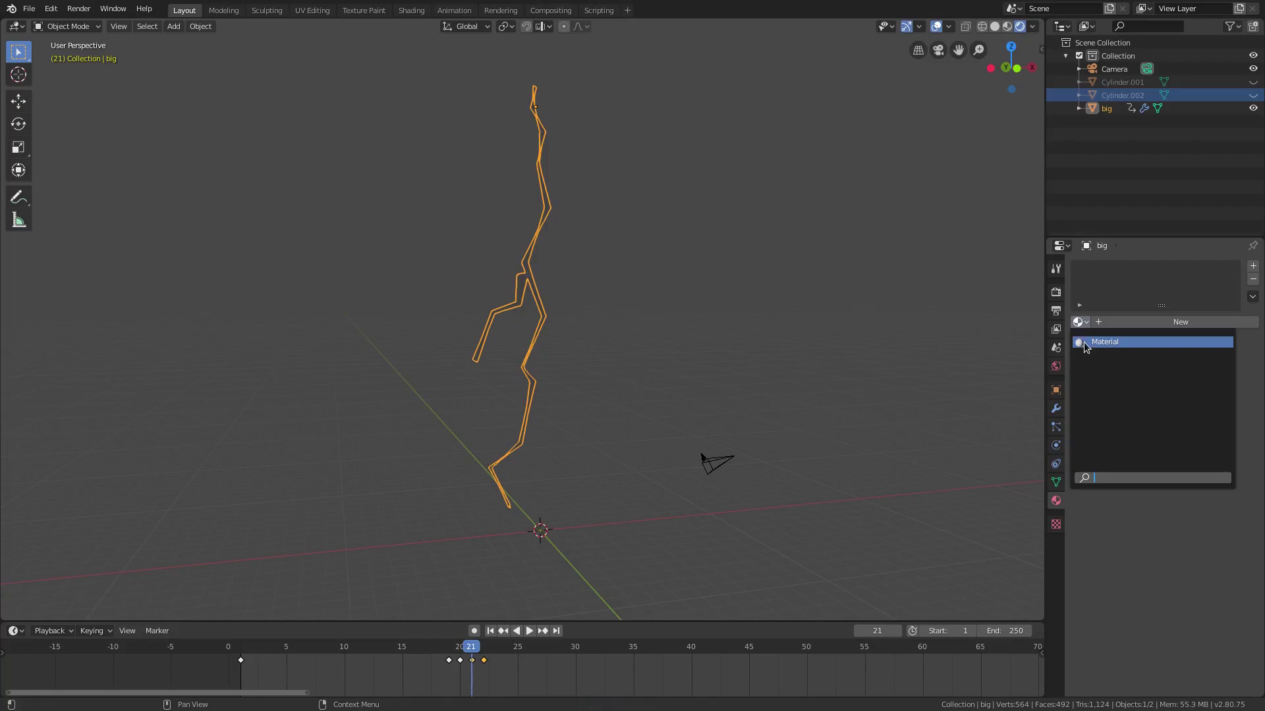
{"action": "left_click", "coordinate": [1086, 342]}
{"action": "left_click", "coordinate": [1180, 403]}
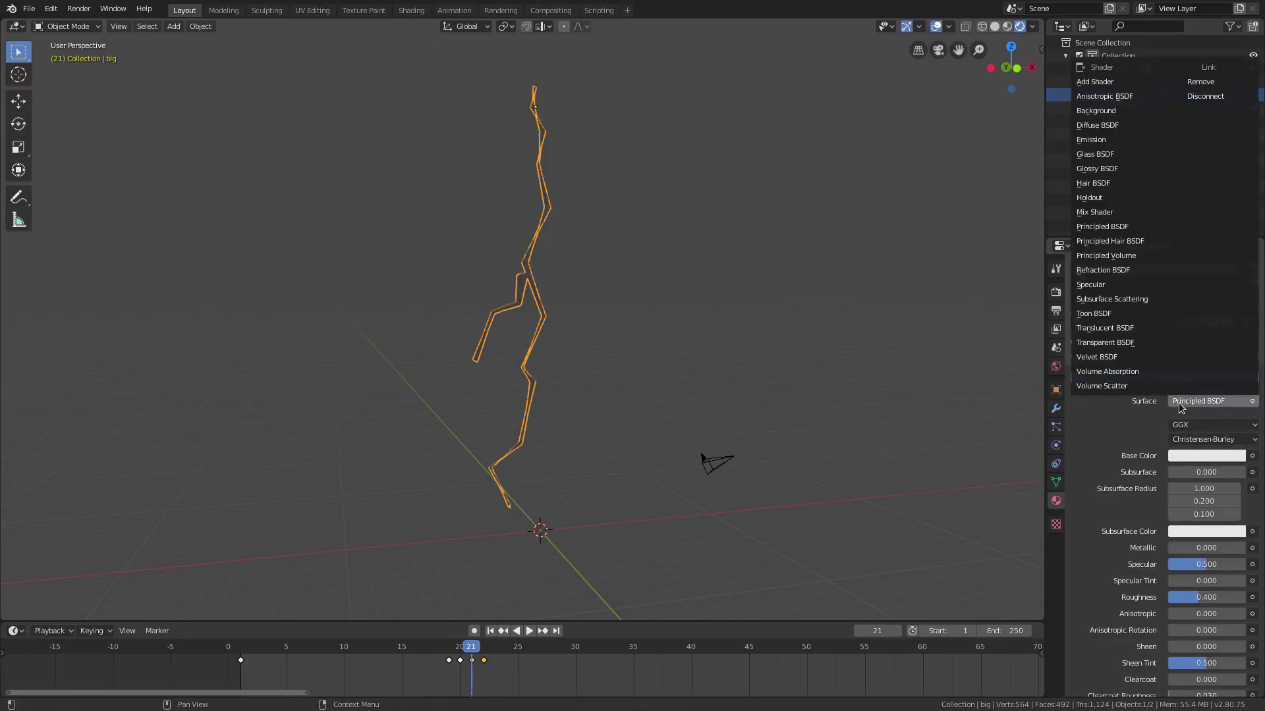
{"action": "left_click", "coordinate": [1128, 141]}
{"action": "left_click", "coordinate": [1211, 427]}
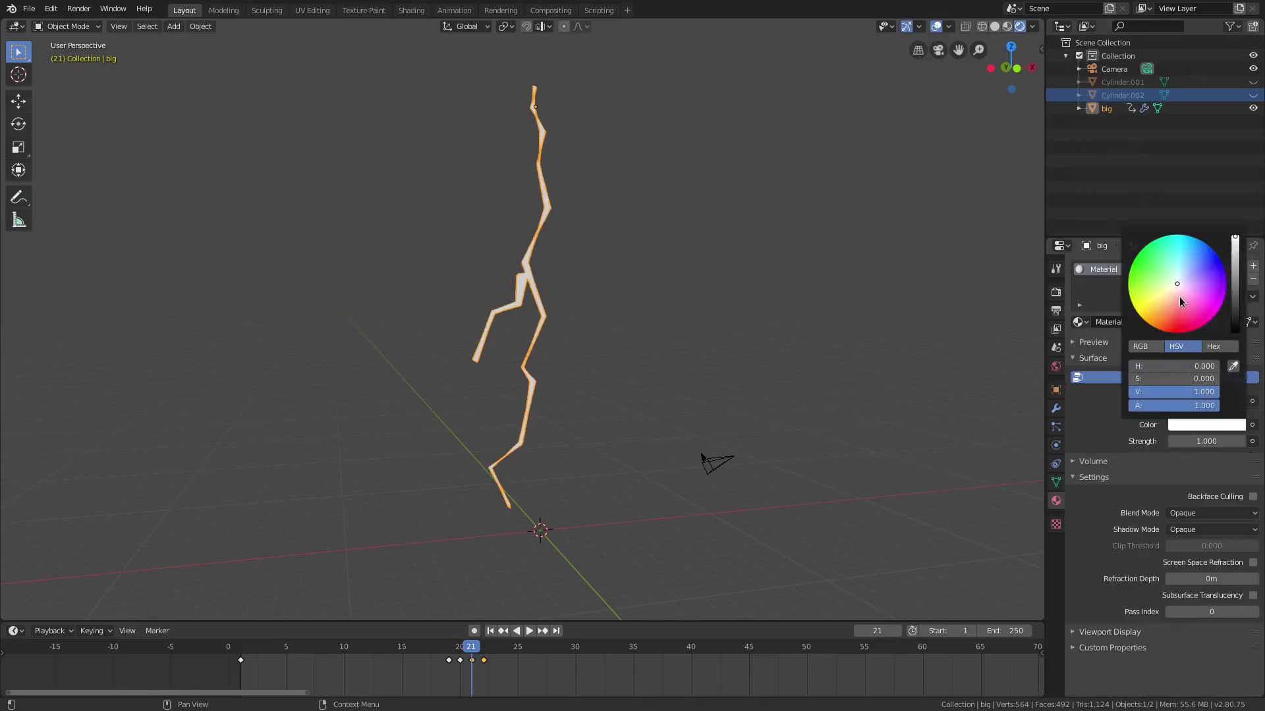
{"action": "left_click", "coordinate": [1180, 278]}
{"action": "left_click_drag", "start_coordinate": [1180, 277], "coordinate": [1182, 270]}
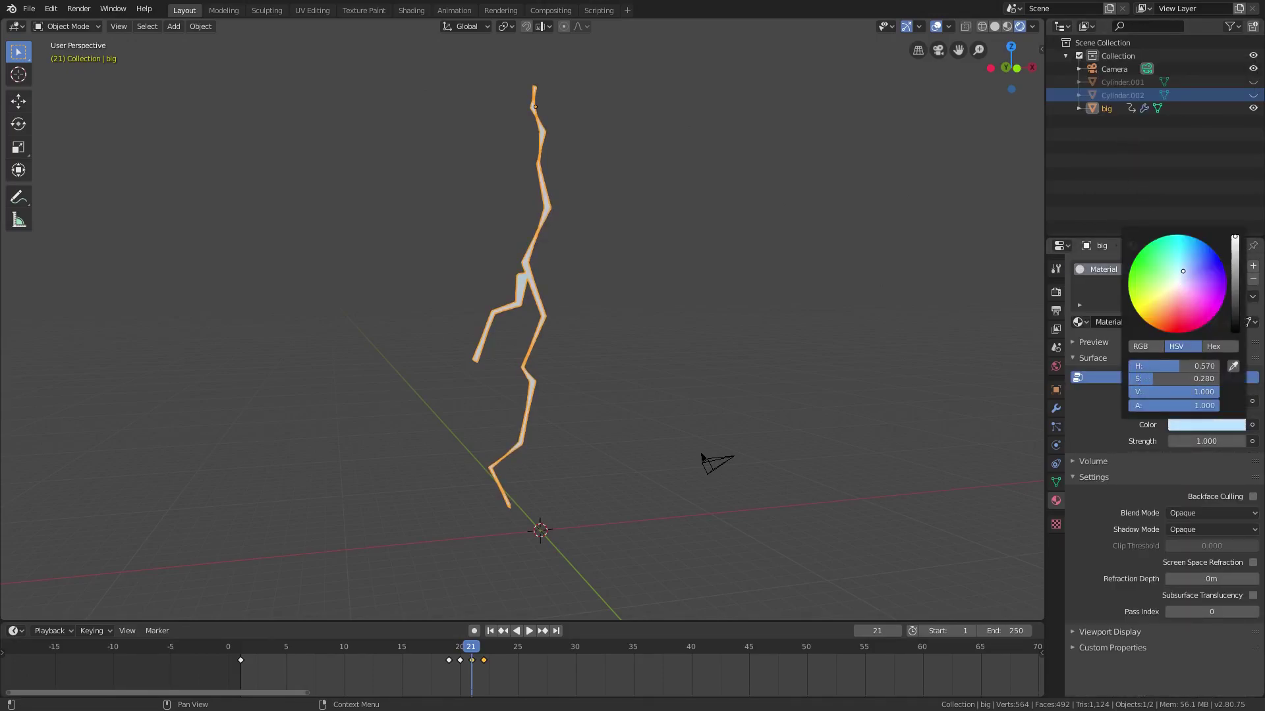
{"action": "scroll", "coordinate": [566, 329], "scroll_direction": "up", "scroll_amount": 8}
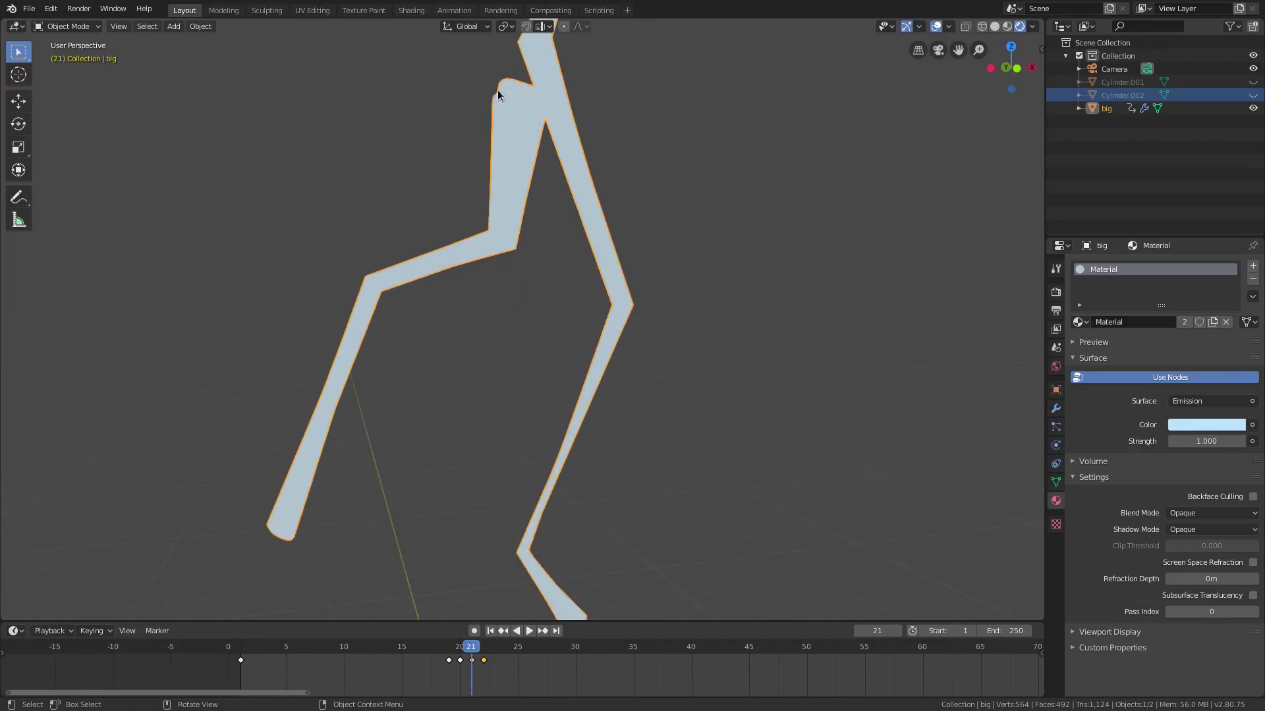
{"action": "scroll", "coordinate": [776, 474], "scroll_direction": "down", "scroll_amount": 10}
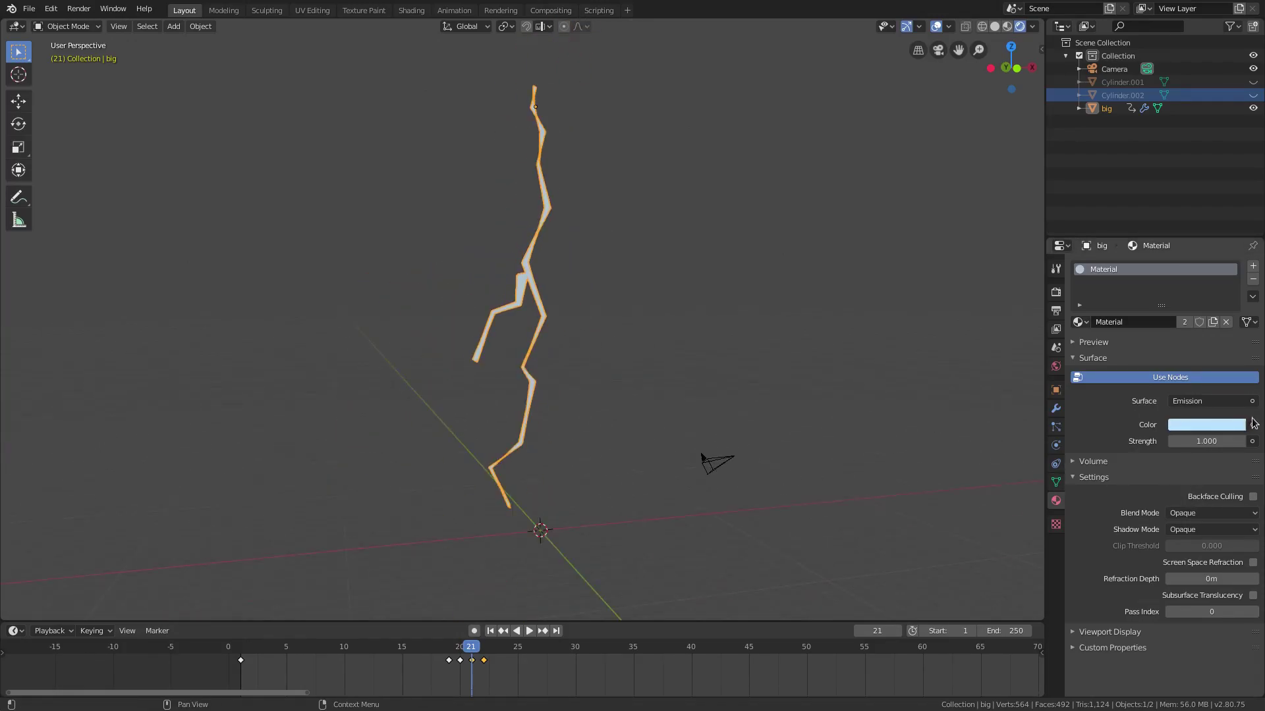
{"action": "left_click", "coordinate": [1204, 440]}
{"action": "key", "text": "Return"}
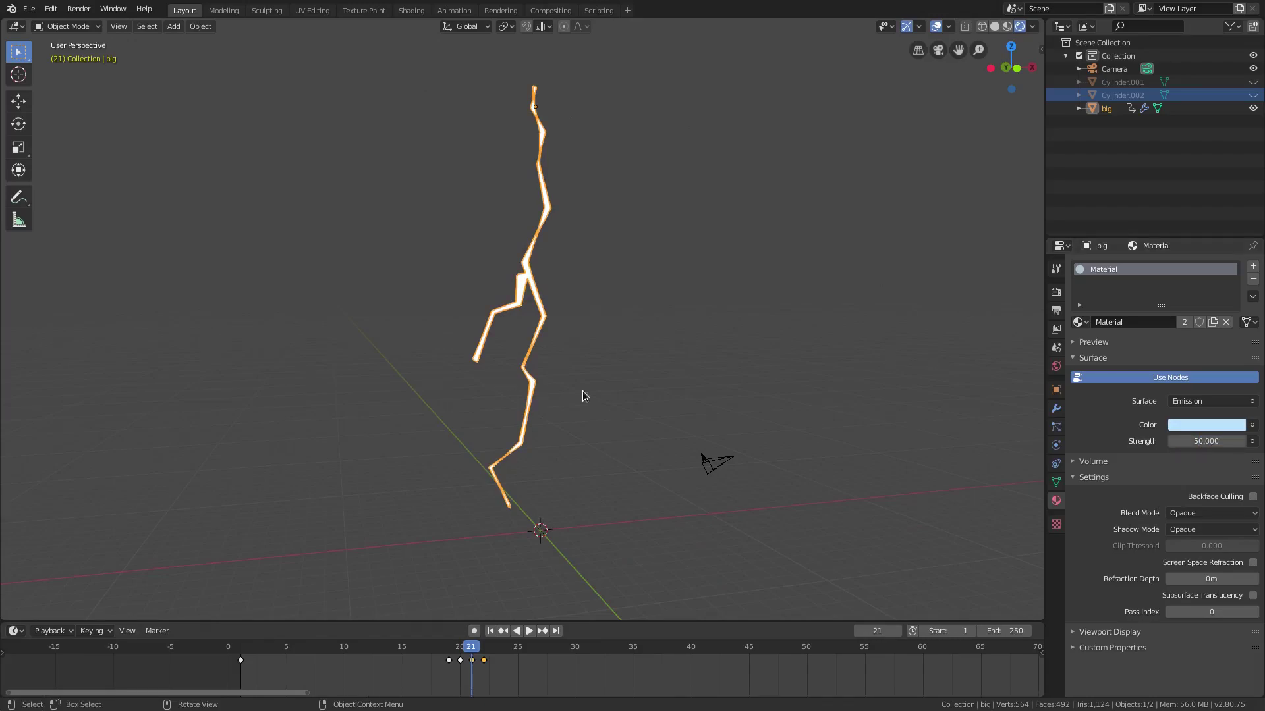
- Enable Bloom in the render settings and set the world background colour to black
{"action": "left_click", "coordinate": [1055, 296]}
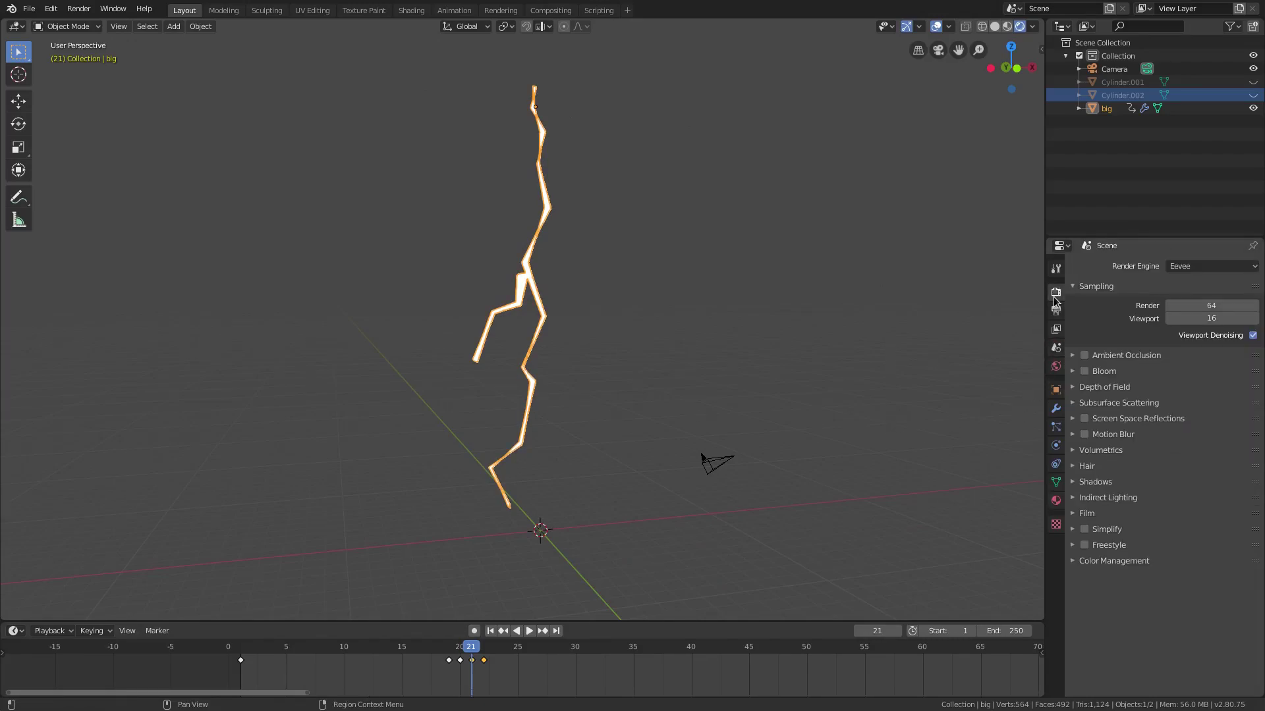
{"action": "left_click", "coordinate": [1084, 372]}
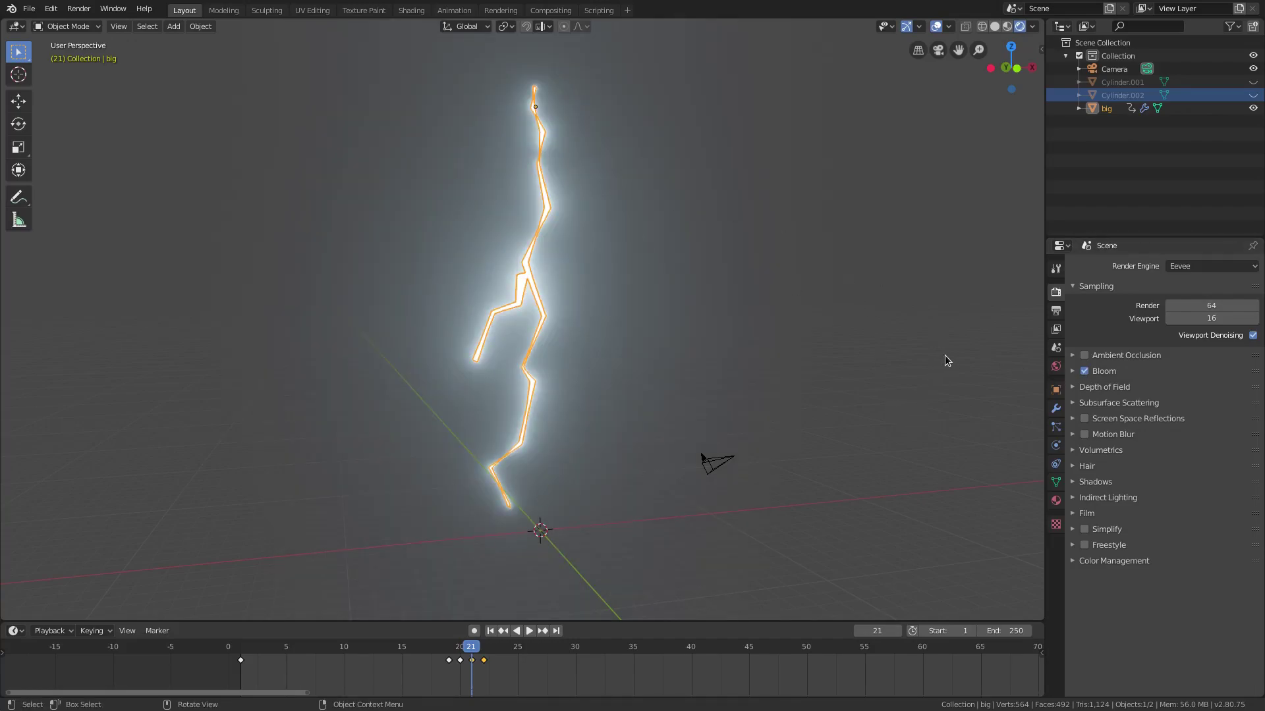
{"action": "left_click", "coordinate": [1056, 367]}
{"action": "left_click", "coordinate": [1199, 354]}
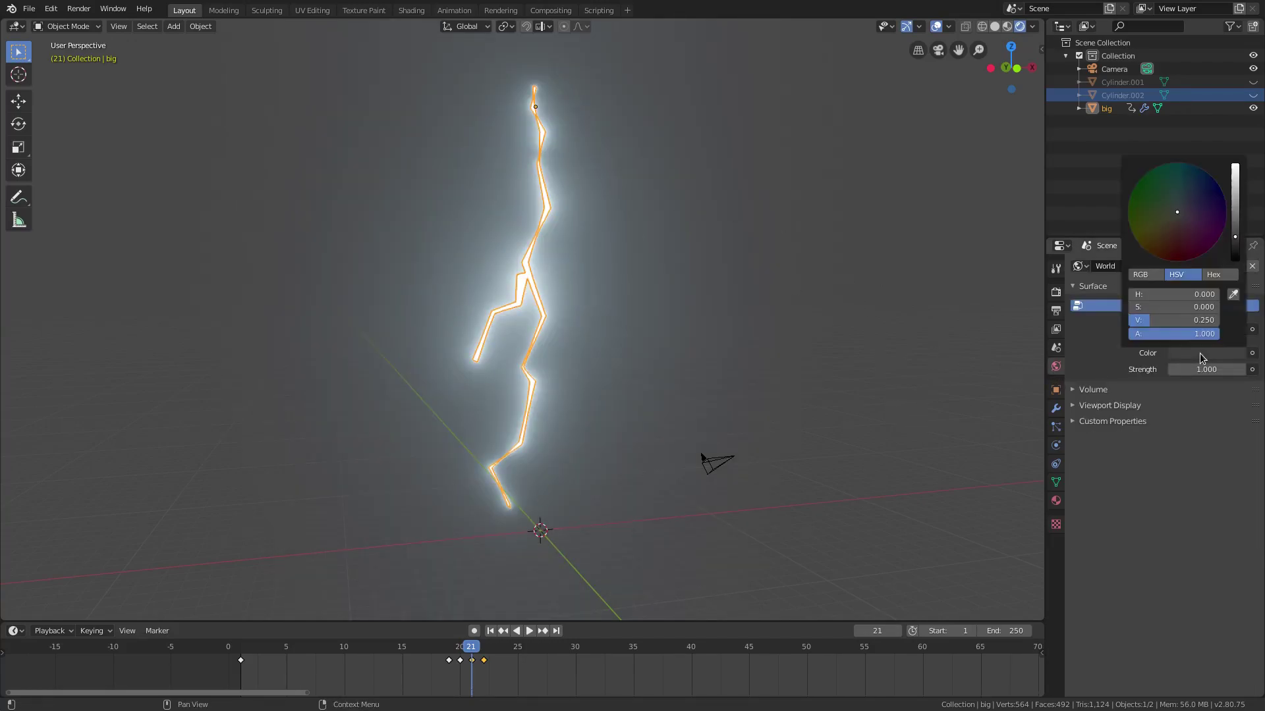
{"action": "left_click", "coordinate": [1236, 260]}
- Orbit slightly around the bolt and hide the viewport overlays
{"action": "scroll", "coordinate": [711, 342], "scroll_direction": "down", "scroll_amount": 1}
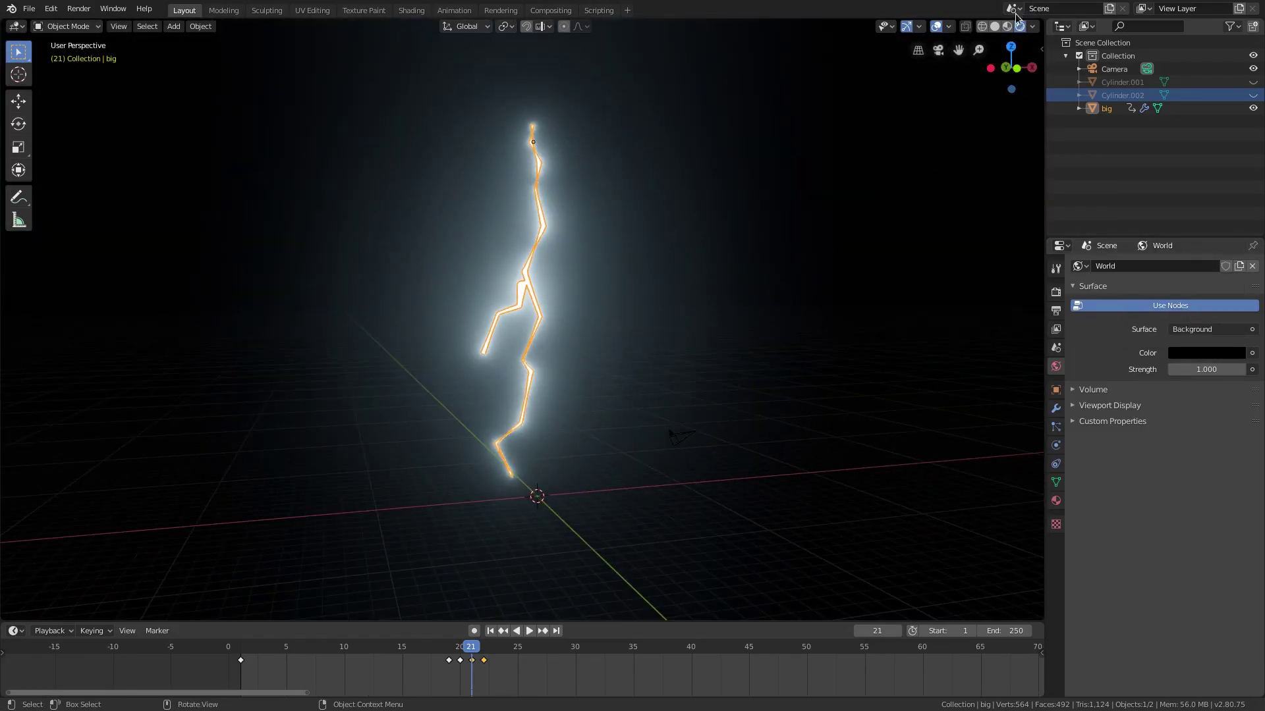
{"action": "middle_click_drag", "start_coordinate": [883, 185], "coordinate": [869, 191]}
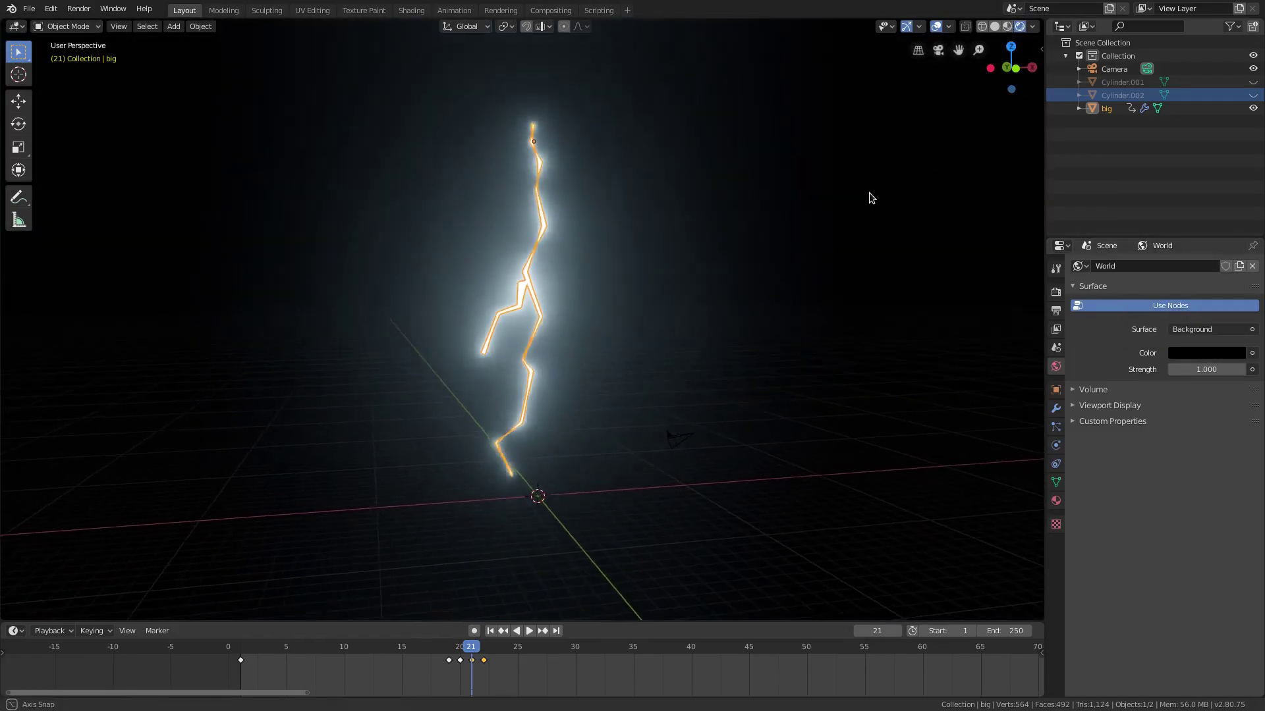
{"action": "left_click", "coordinate": [935, 28]}
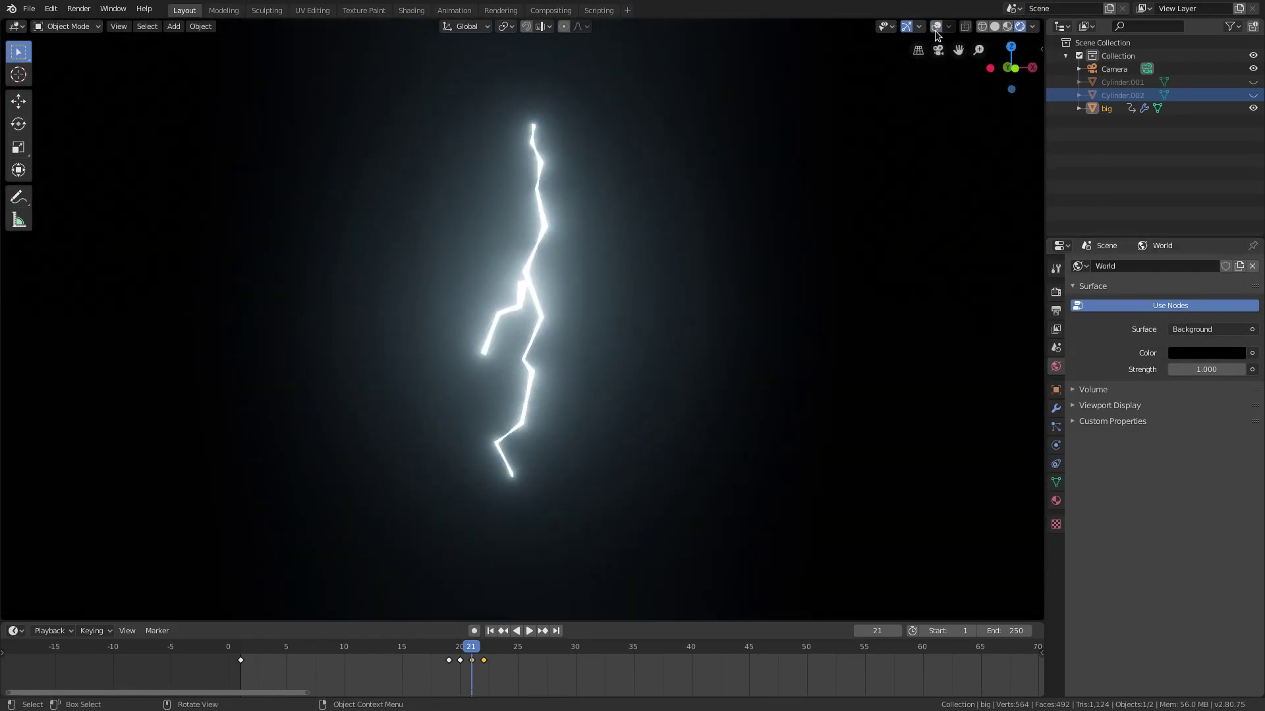
- Shift the emission colour toward deeper blue and raise the strength to about 68
{"action": "left_click", "coordinate": [1056, 501]}
{"action": "left_click", "coordinate": [1206, 425]}
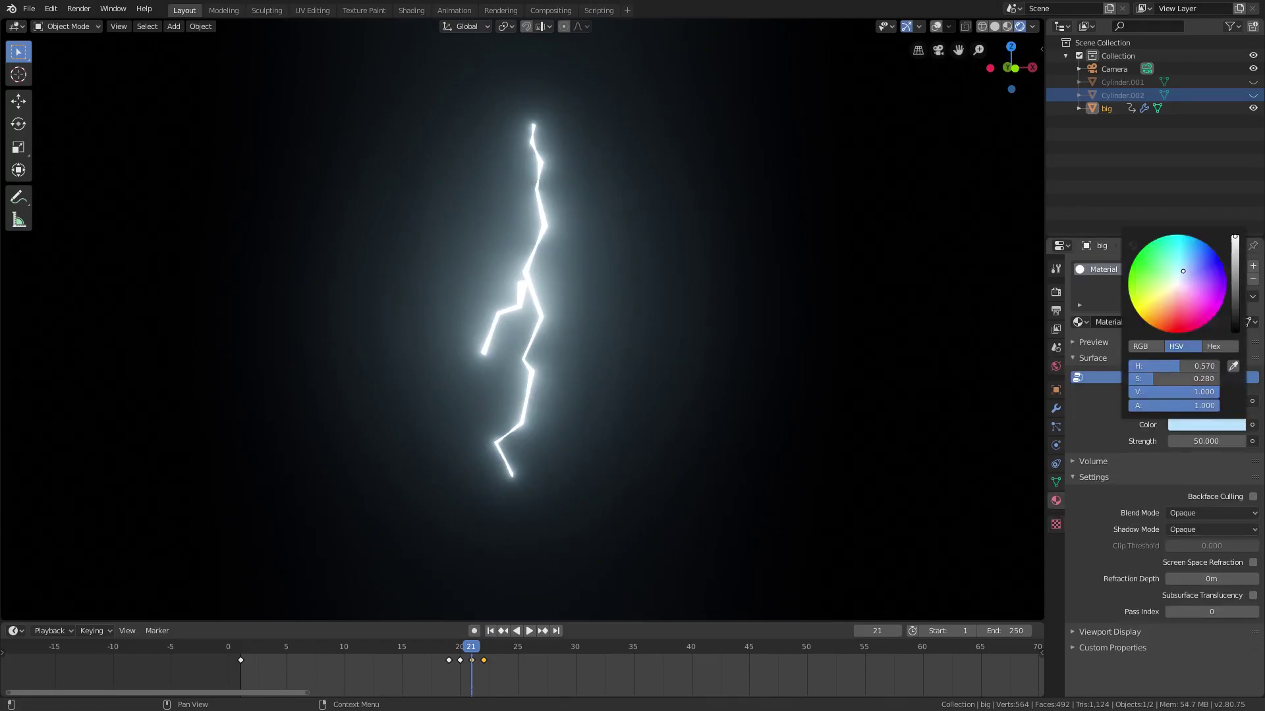
{"action": "left_click_drag", "start_coordinate": [1183, 271], "coordinate": [1187, 270]}
{"action": "left_click_drag", "start_coordinate": [1189, 440], "coordinate": [1212, 440]}
{"action": "mouse_move", "coordinate": [445, 646]}
{"action": "left_mouse_down"}
{"action": "mouse_move", "coordinate": [473, 650]}
{"action": "mouse_move", "coordinate": [448, 651]}
{"action": "left_mouse_up"}
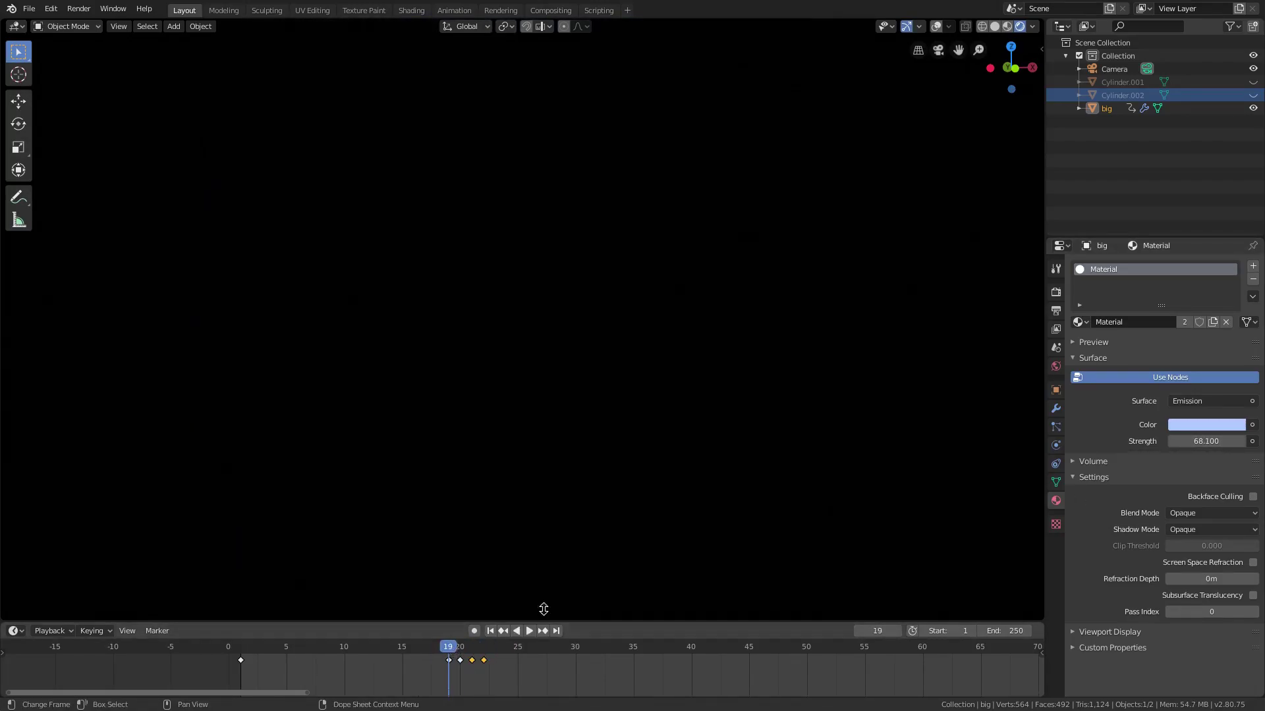
- Lower the emission strength to about 20 and keyframe it at frame 20
{"action": "key", "text": "Right"}
{"action": "key", "text": "Left"}
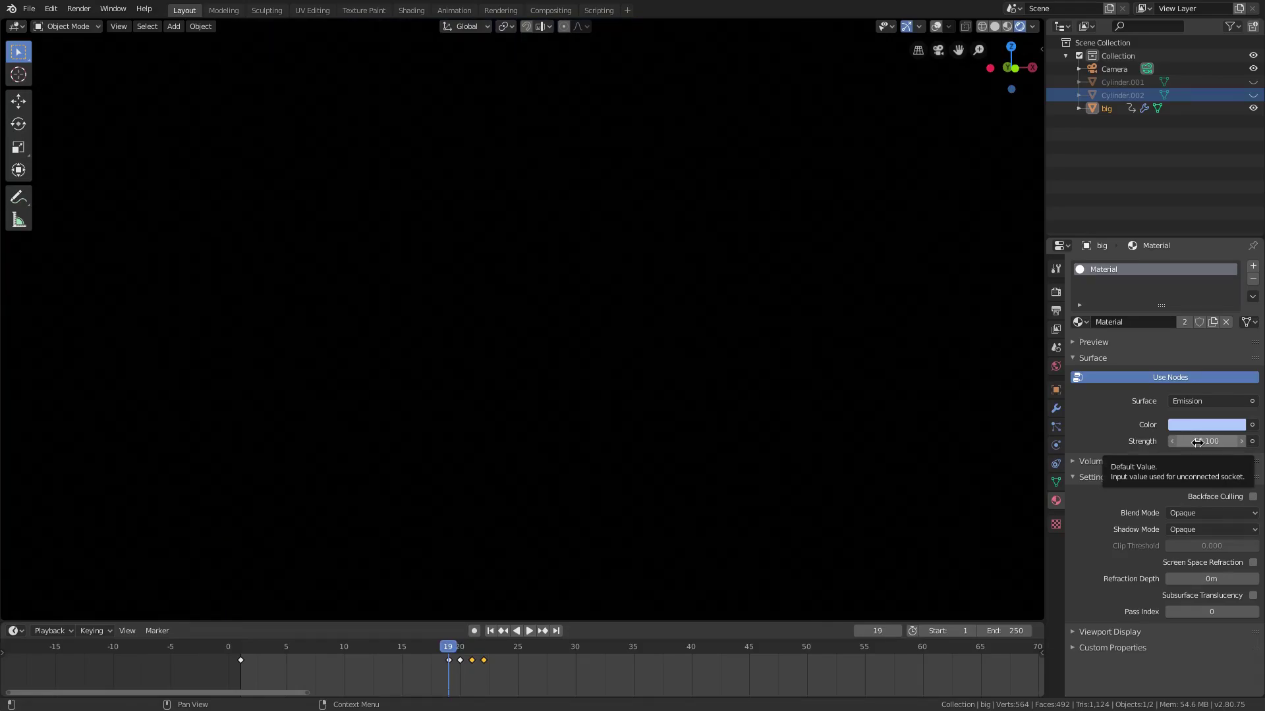
{"action": "key", "text": "Right"}
{"action": "left_click_drag", "start_coordinate": [1199, 443], "coordinate": [1134, 443]}
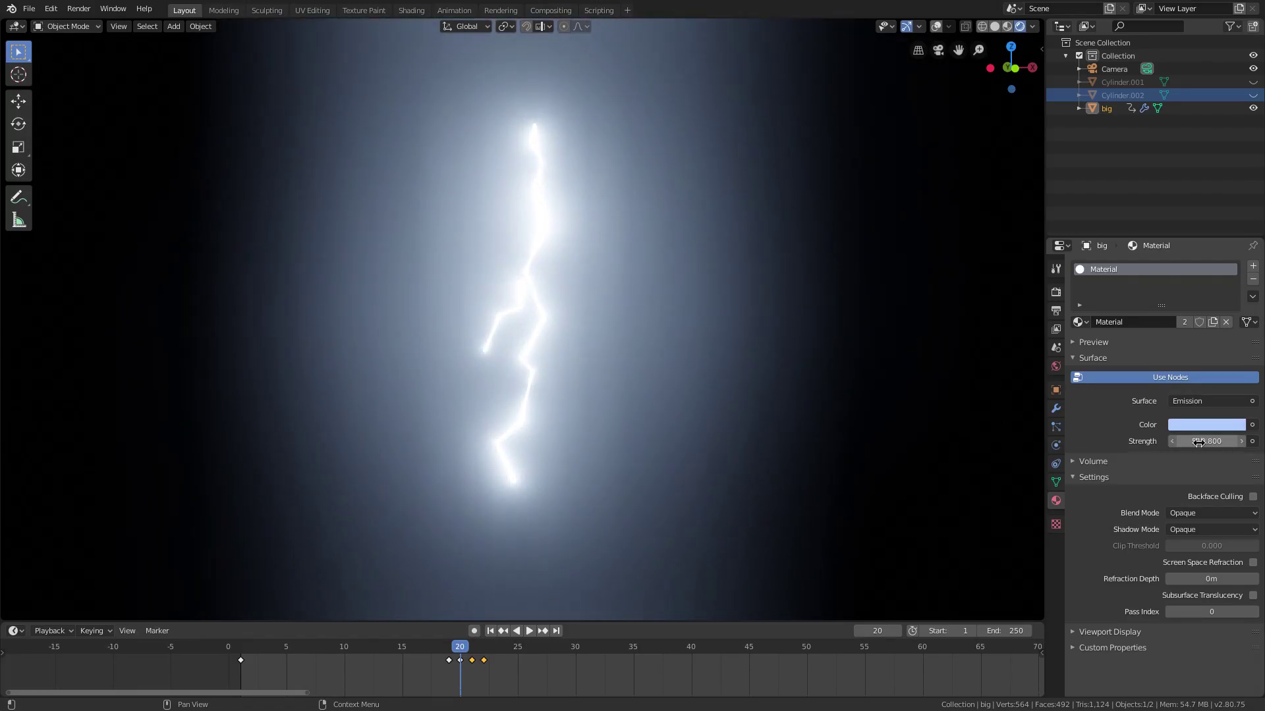
{"action": "key", "text": "i"}
- Set the emission strength to 30 and keyframe it at frame 22
{"action": "key", "text": "Right"}
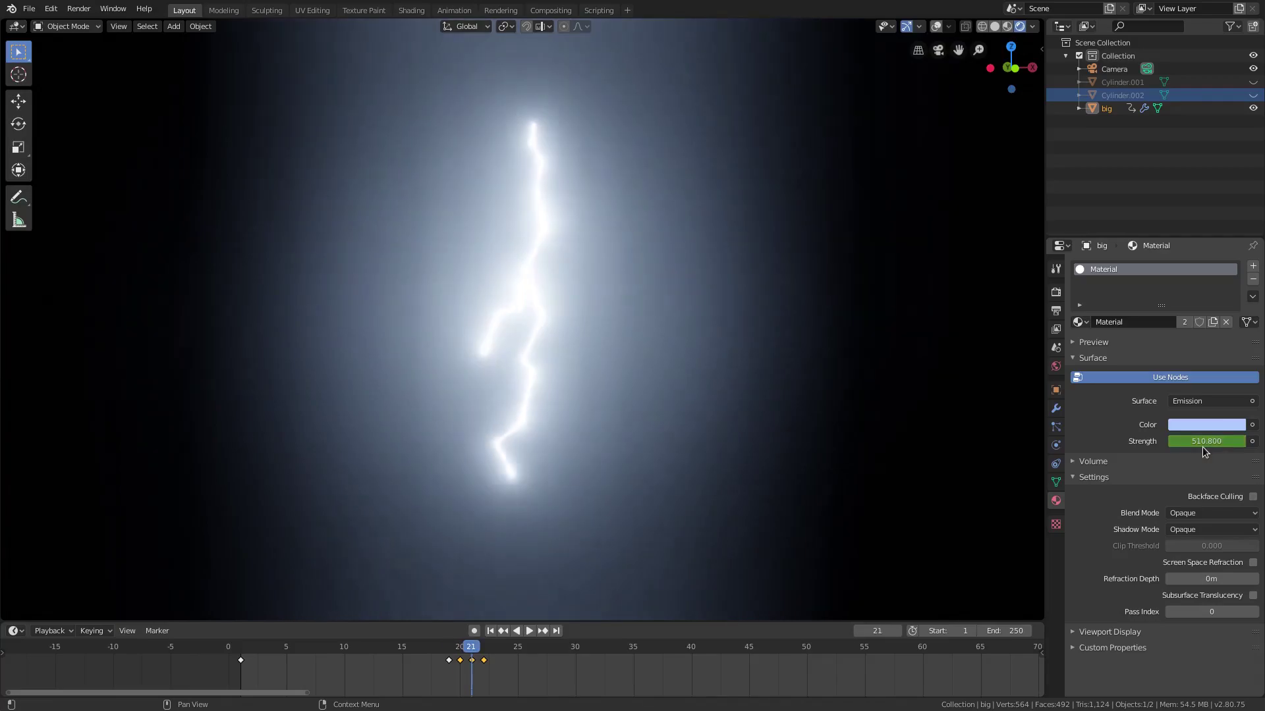
{"action": "key", "text": "Right"}
{"action": "key", "text": "Left"}
{"action": "key", "text": "Right"}
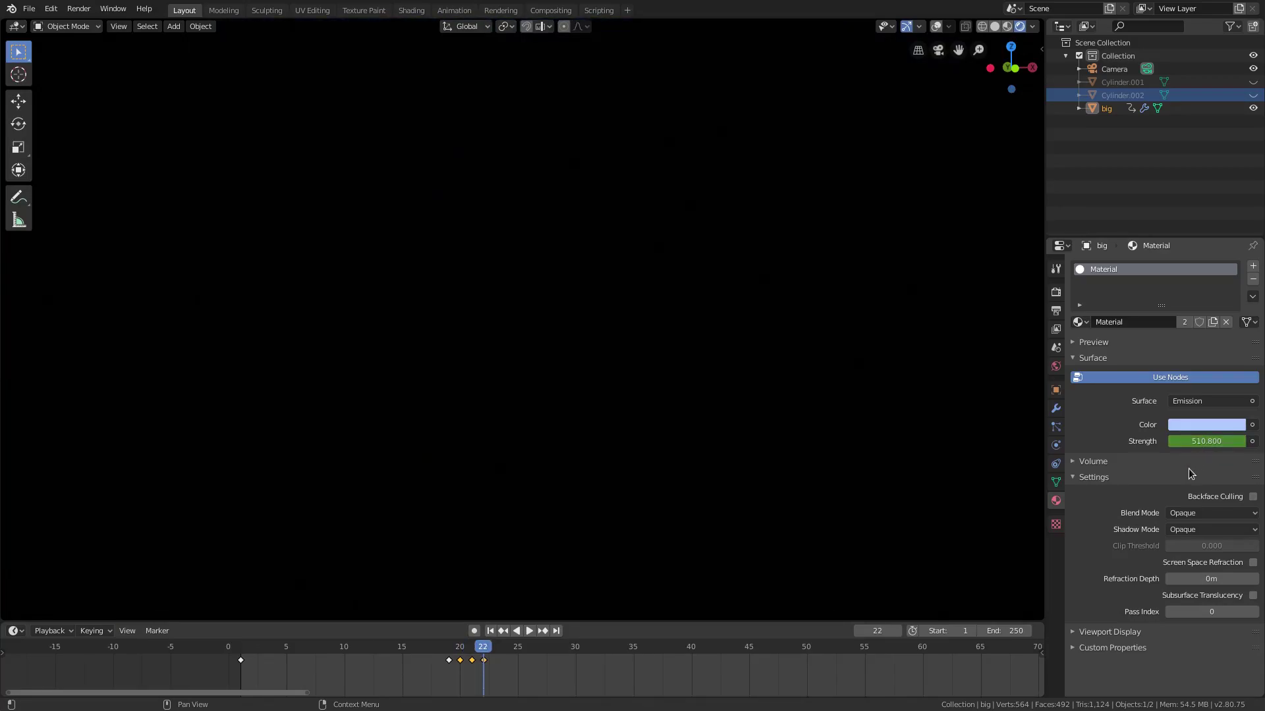
{"action": "left_click", "coordinate": [1211, 440]}
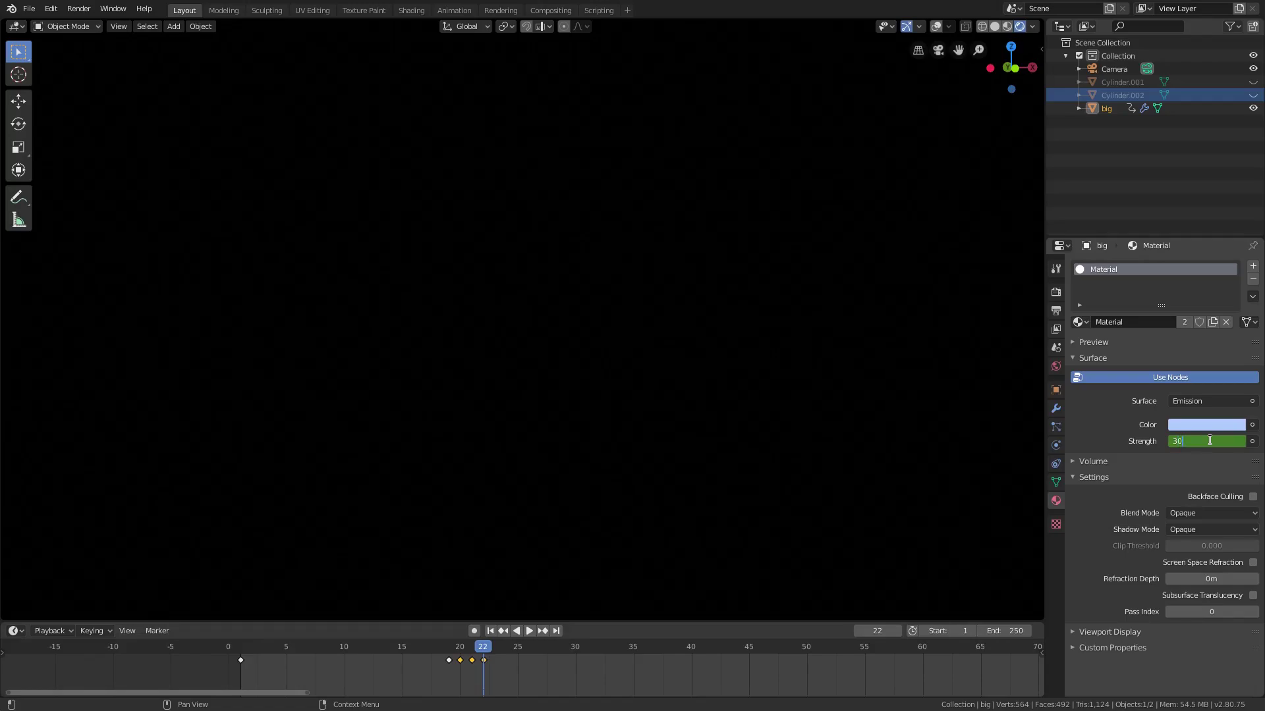
{"action": "key", "text": "Return"}
{"action": "key", "text": "i"}
- Lower the emission strength to dim the glow and keyframe it at frame 21
{"action": "key", "text": "Left"}
{"action": "key", "text": "Left"}
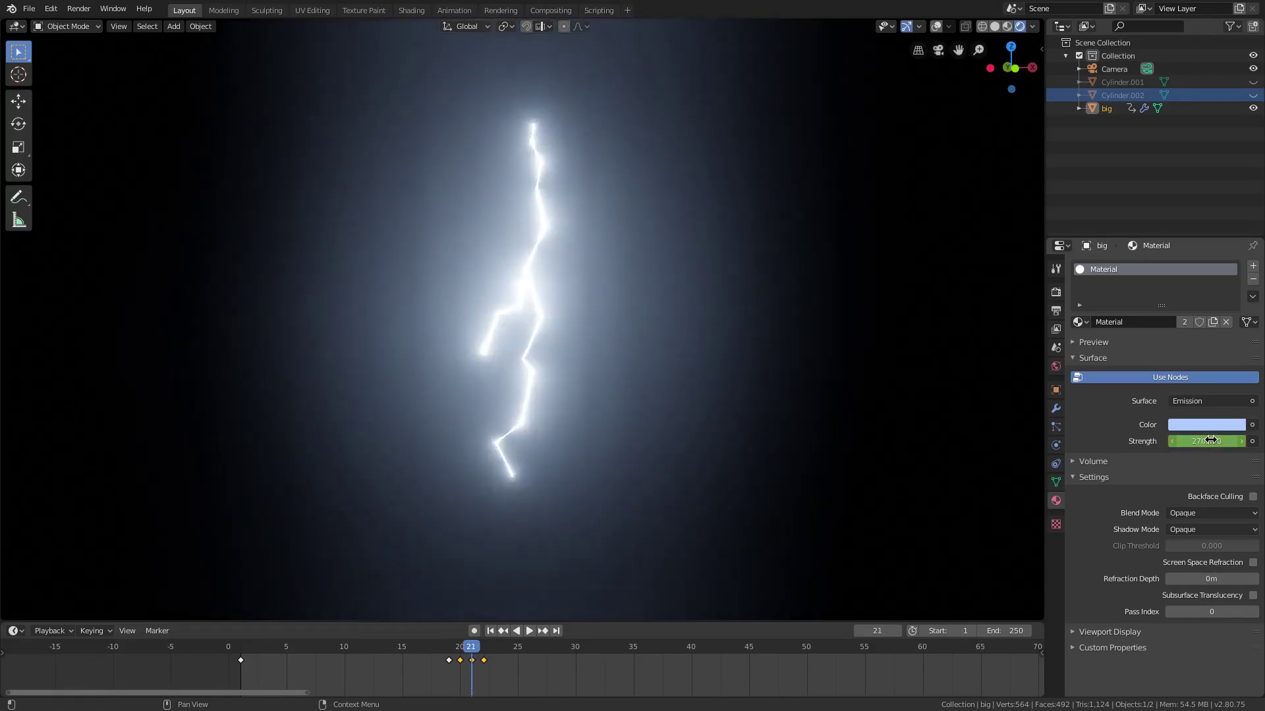
{"action": "key", "text": "Right"}
{"action": "key", "text": "Right"}
{"action": "key", "text": "Left"}
{"action": "key", "text": "Left"}
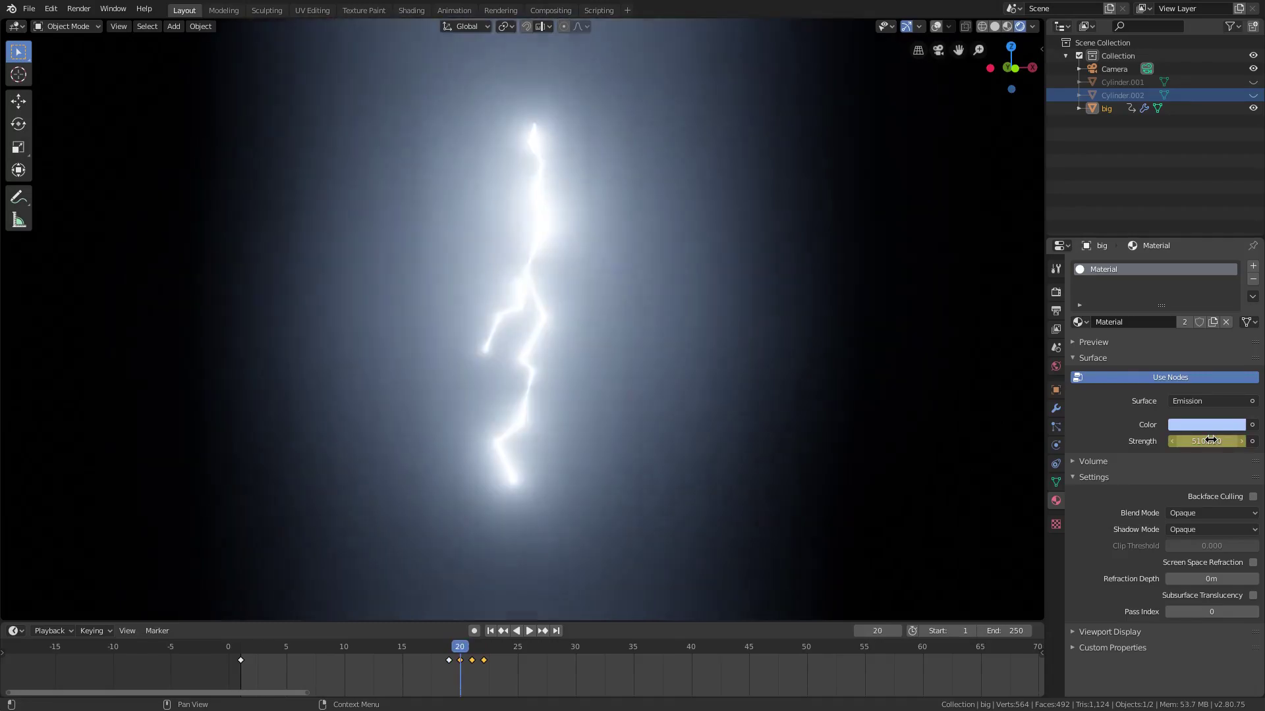
{"action": "key", "text": "Right"}
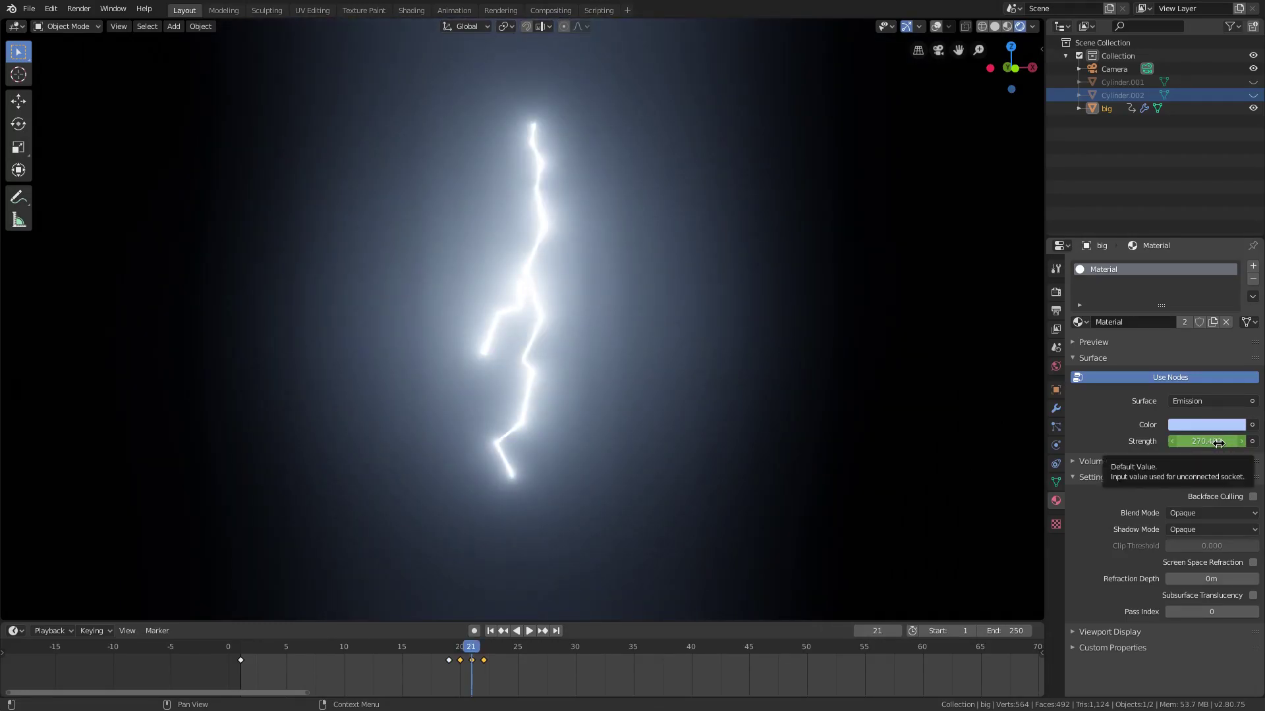
{"action": "mouse_move", "coordinate": [1218, 444]}
{"action": "left_mouse_down"}
{"action": "mouse_move", "coordinate": [1163, 443]}
{"action": "mouse_move", "coordinate": [1219, 444]}
{"action": "left_mouse_up"}
{"action": "key", "text": "i"}
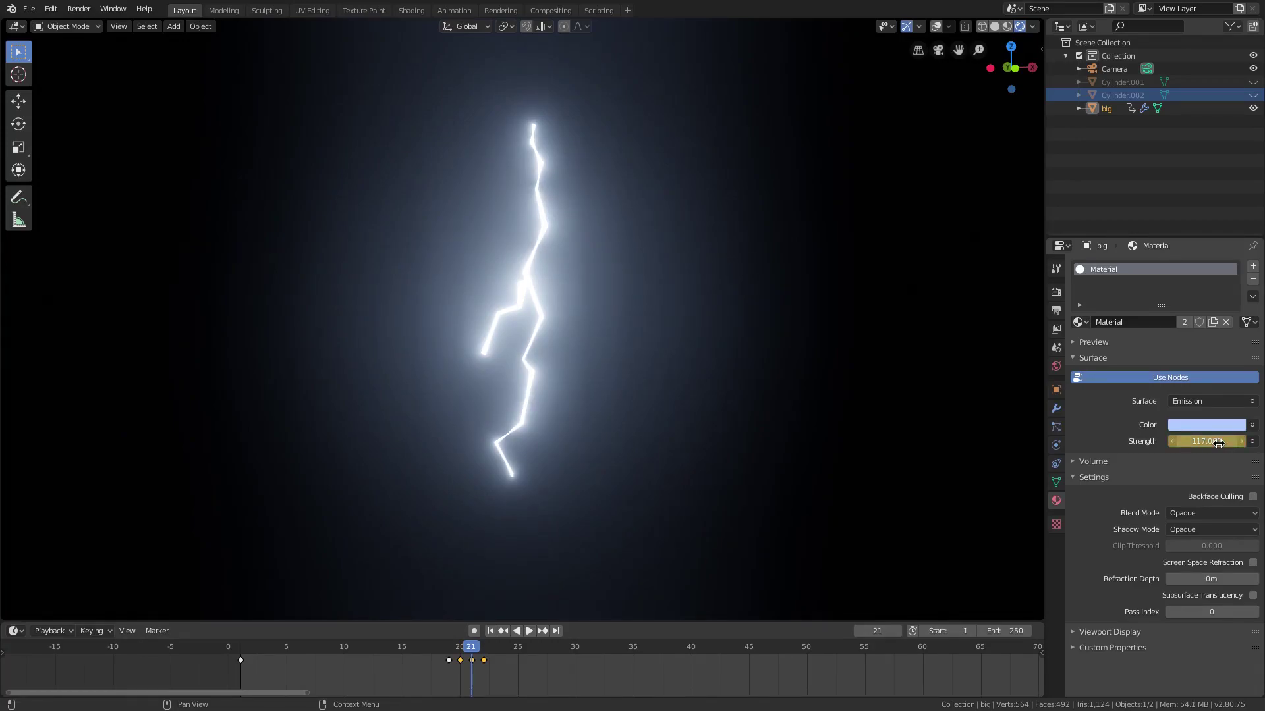
- Step back and forth around frame 21 to compare the glow flicker
{"action": "key", "text": "Left"}
{"action": "key", "text": "Right"}
{"action": "key", "text": "Left"}
{"action": "key", "text": "Left"}
{"action": "key", "text": "Right"}
{"action": "key", "text": "Right"}
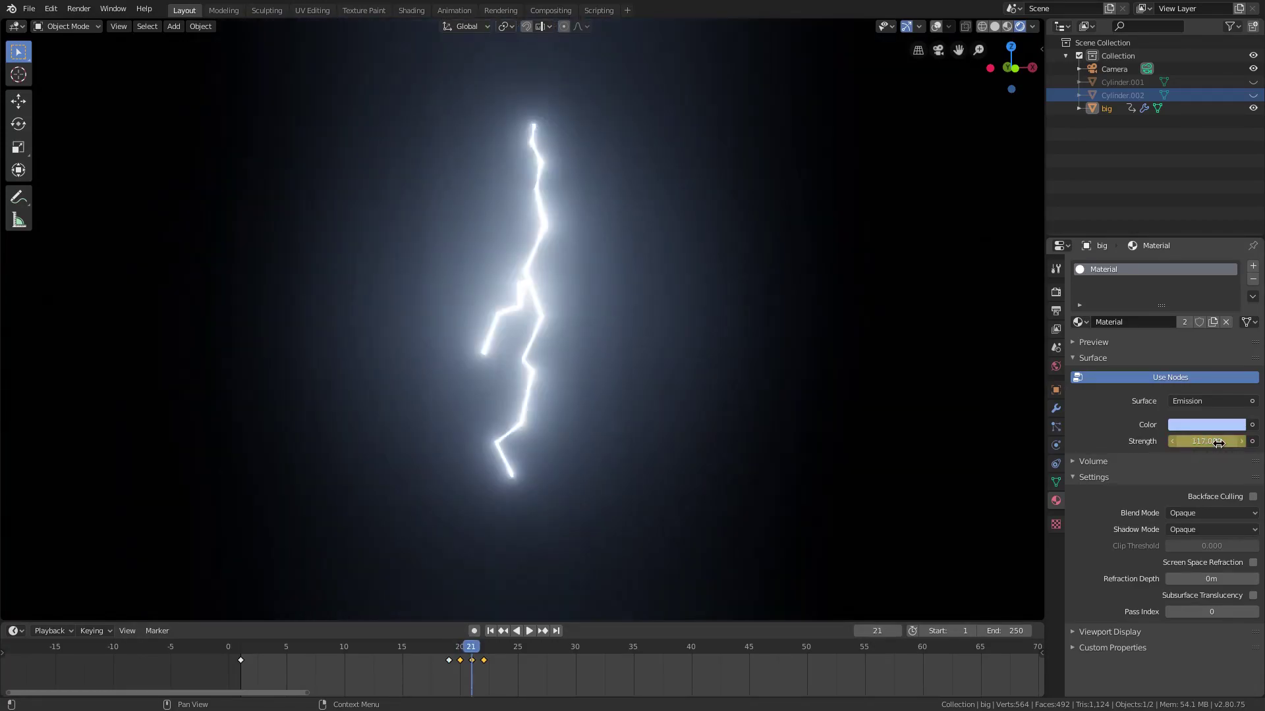
- Play the animation from the first frame
{"action": "left_click", "coordinate": [489, 631]}
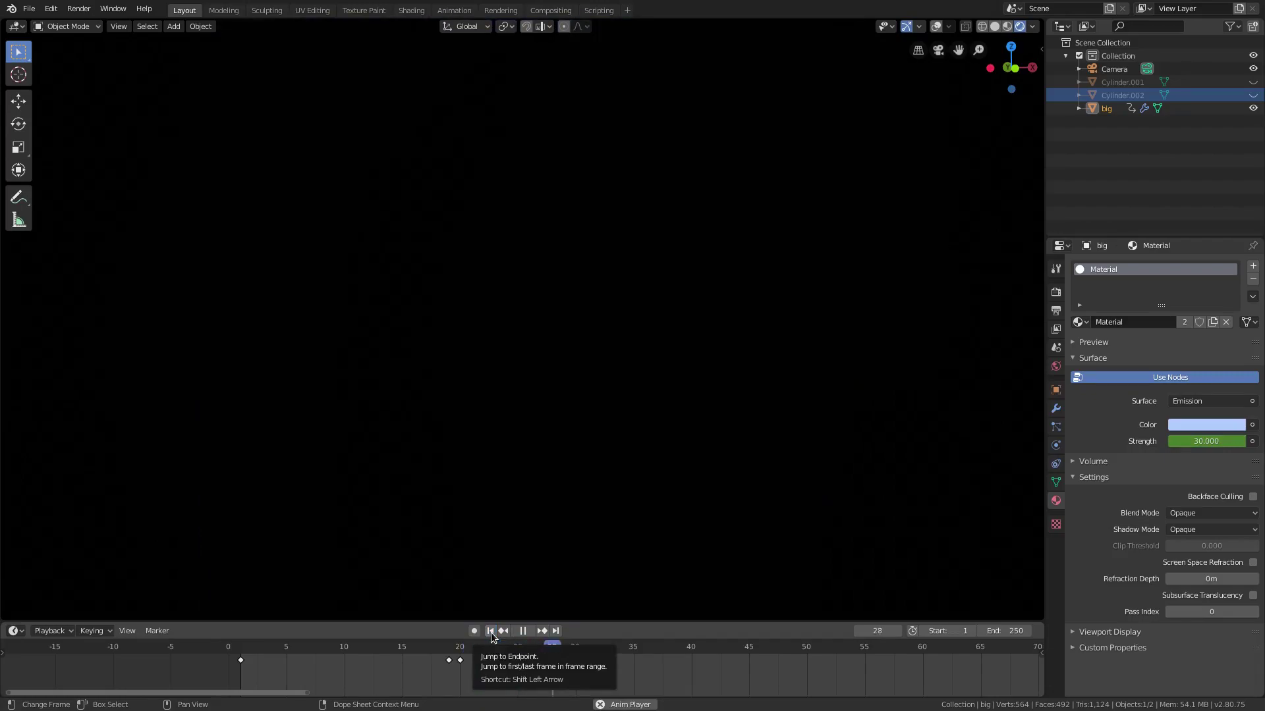
{"action": "key", "text": "space"}
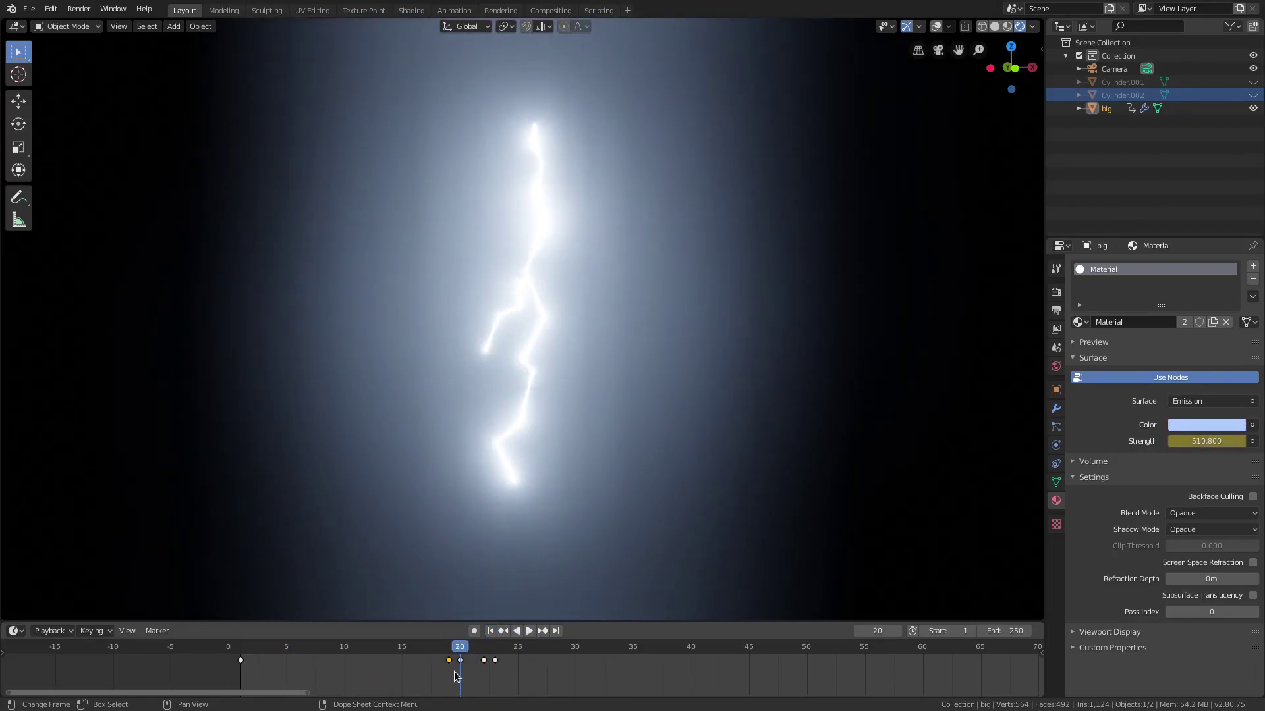
{"action": "scroll", "coordinate": [455, 676], "scroll_direction": "up", "scroll_amount": 2}
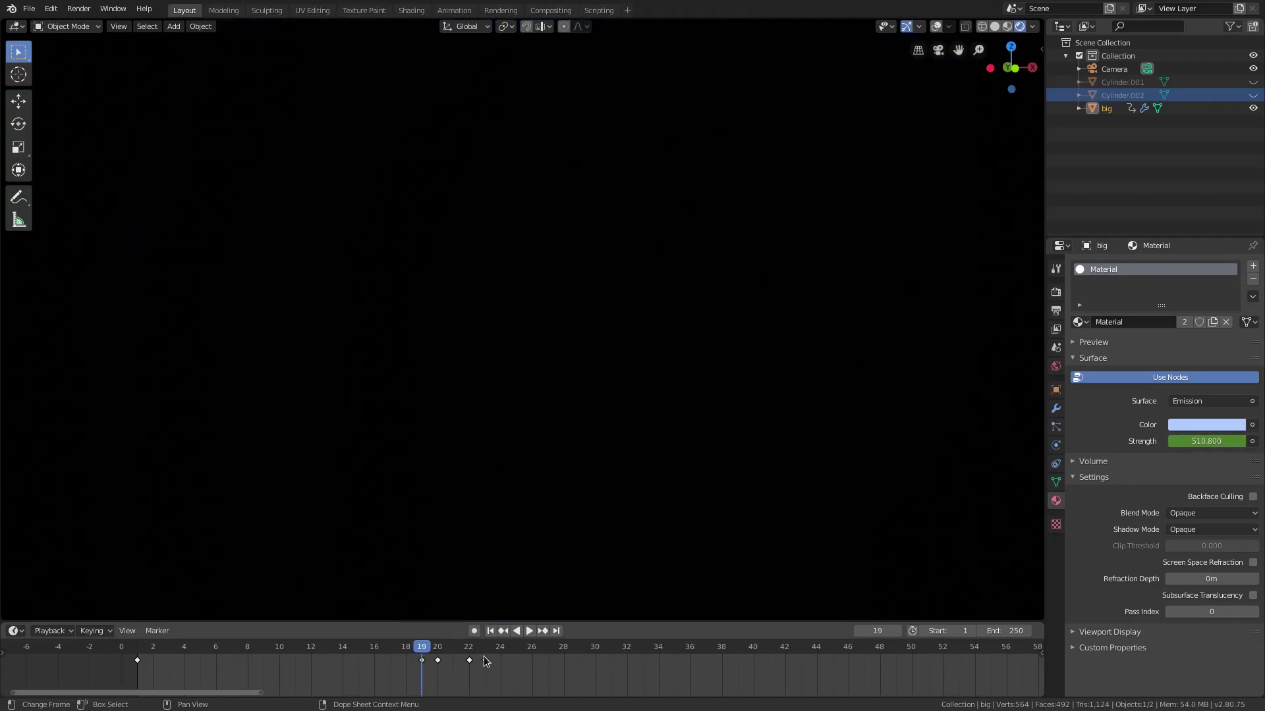
- Move the frame-19 keyframe to frame 18 and the frame-23 keyframe to frame 24
{"action": "key", "text": "Left"}
{"action": "key", "text": "g"}
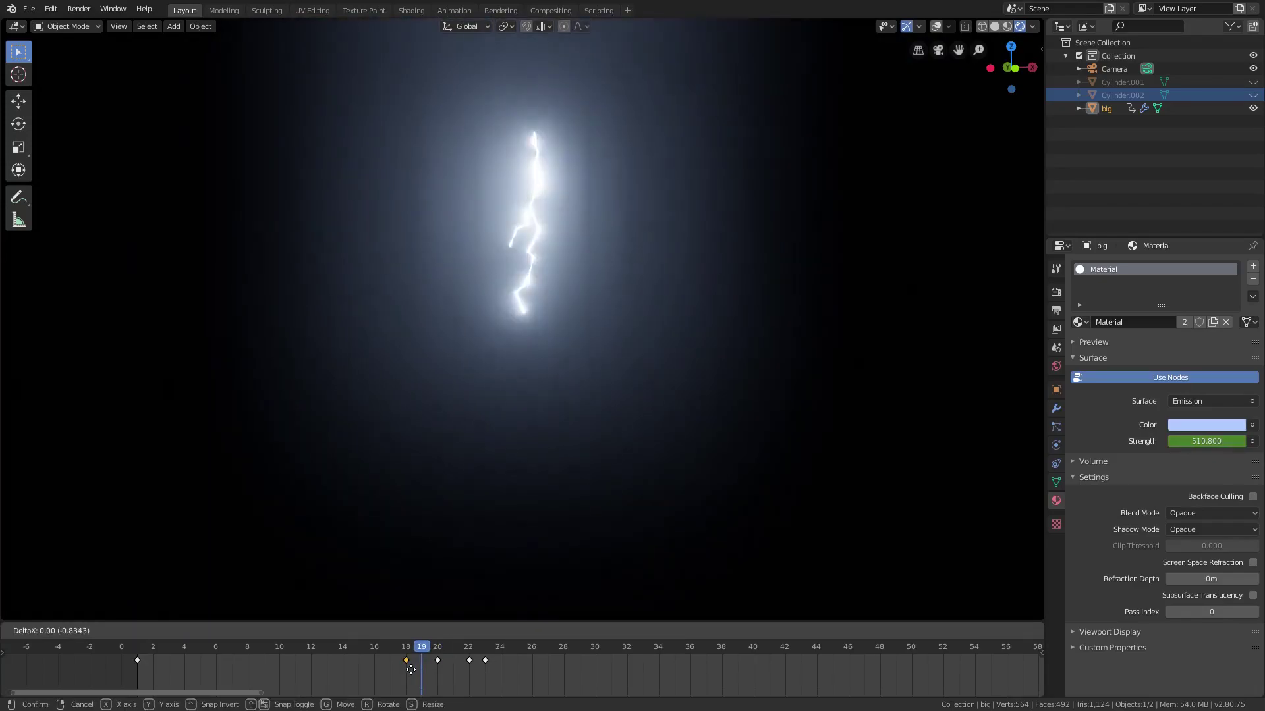
{"action": "left_click", "coordinate": [410, 671]}
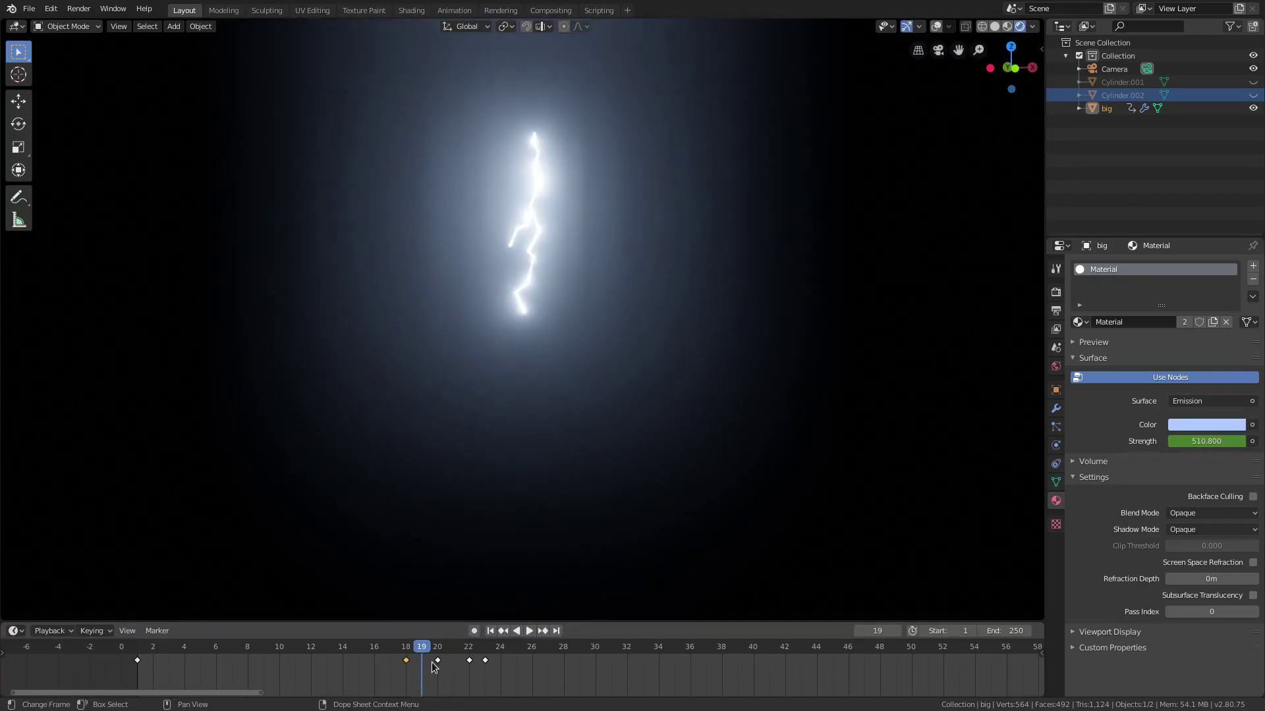
{"action": "left_click_drag", "start_coordinate": [486, 660], "coordinate": [500, 662]}
- Scrub back to frame 0 and replay the retimed flicker several times, then pause
{"action": "left_click_drag", "start_coordinate": [405, 647], "coordinate": [76, 645]}
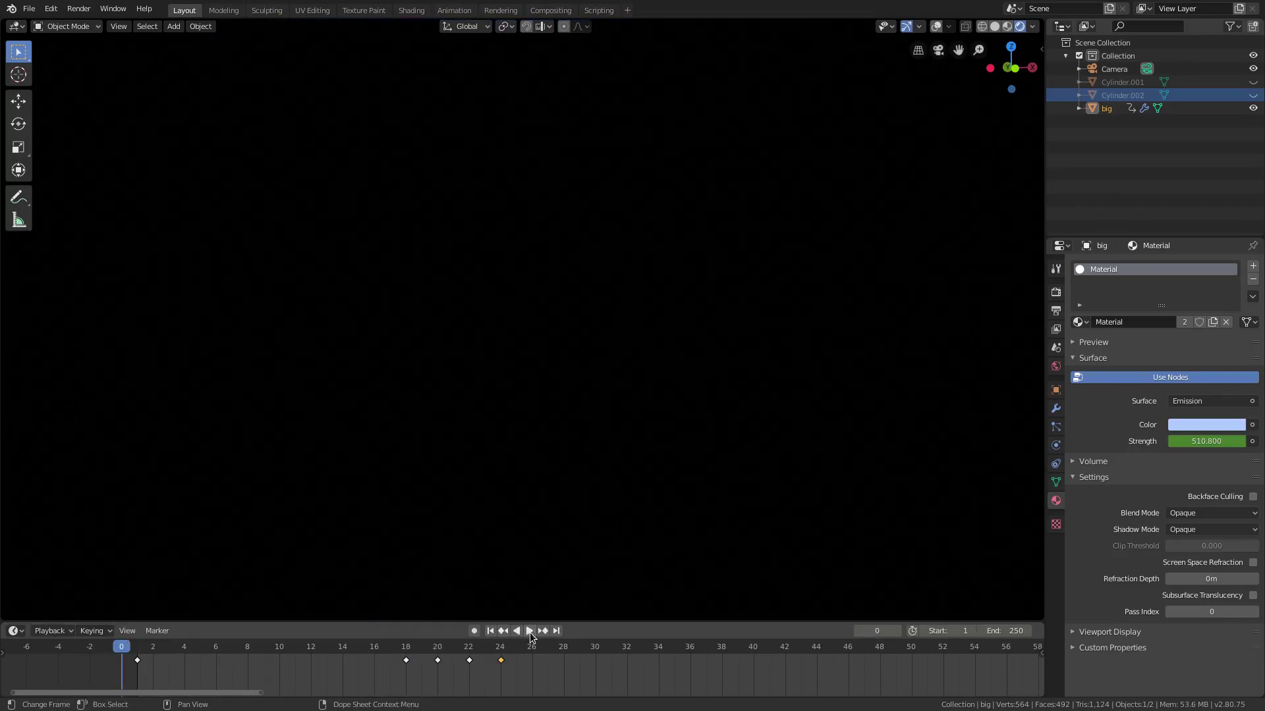
{"action": "left_click", "coordinate": [530, 632]}
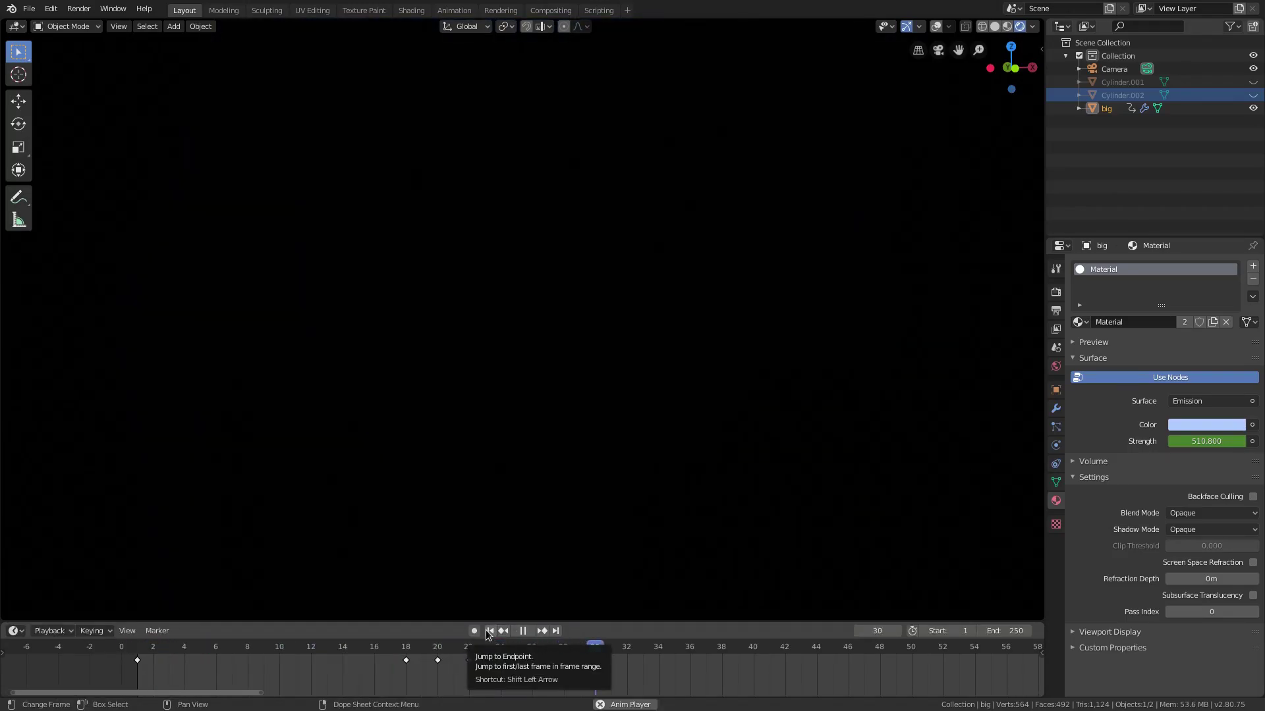
{"action": "left_click", "coordinate": [488, 632]}
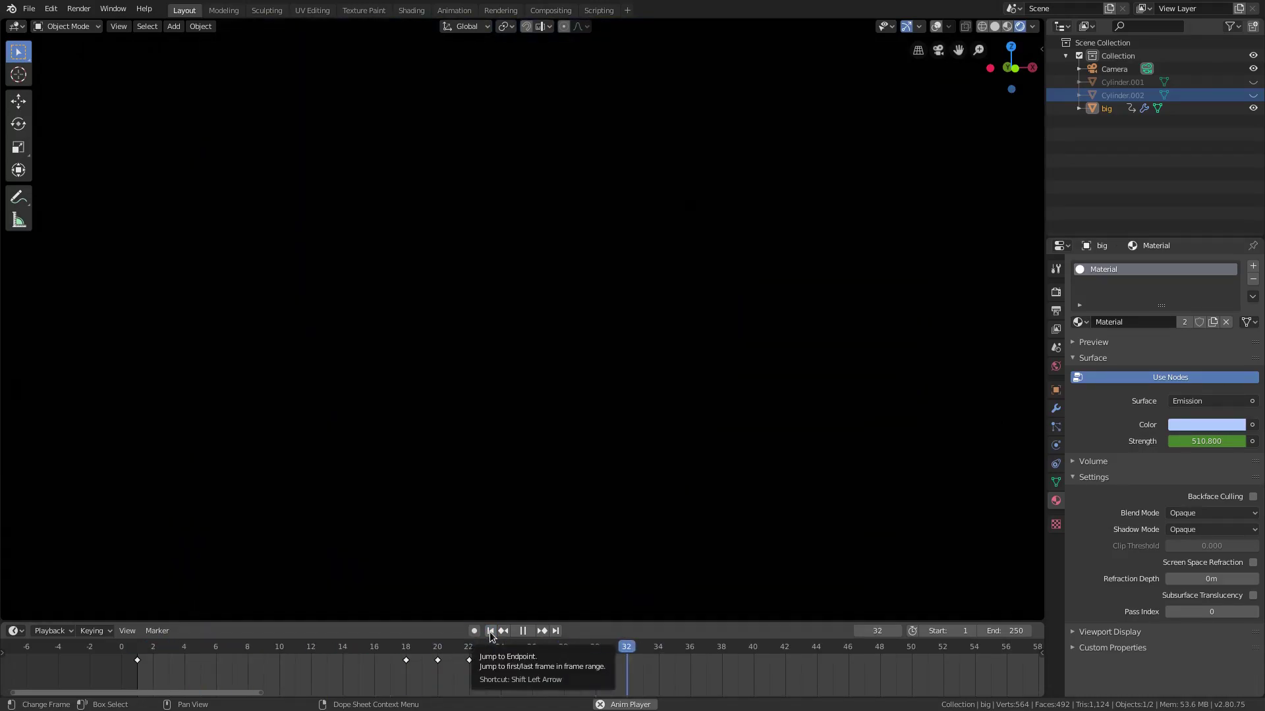
{"action": "left_click", "coordinate": [490, 632]}
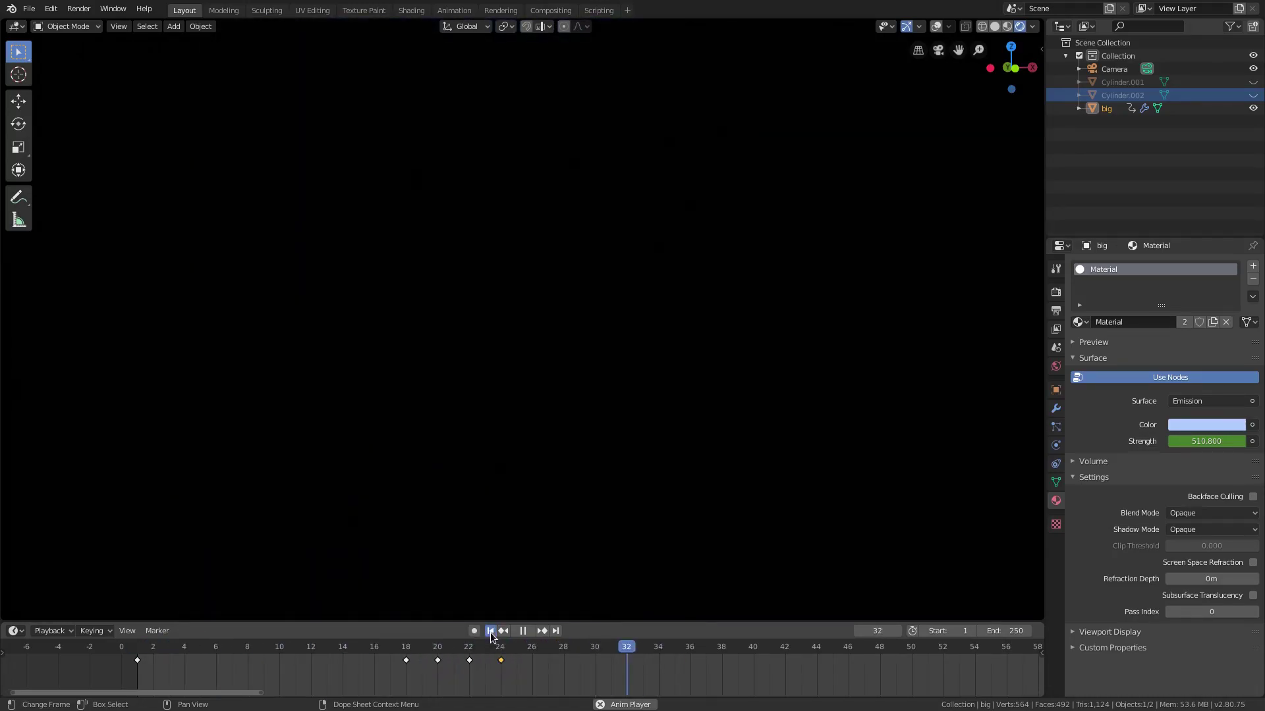
{"action": "left_click", "coordinate": [490, 631]}
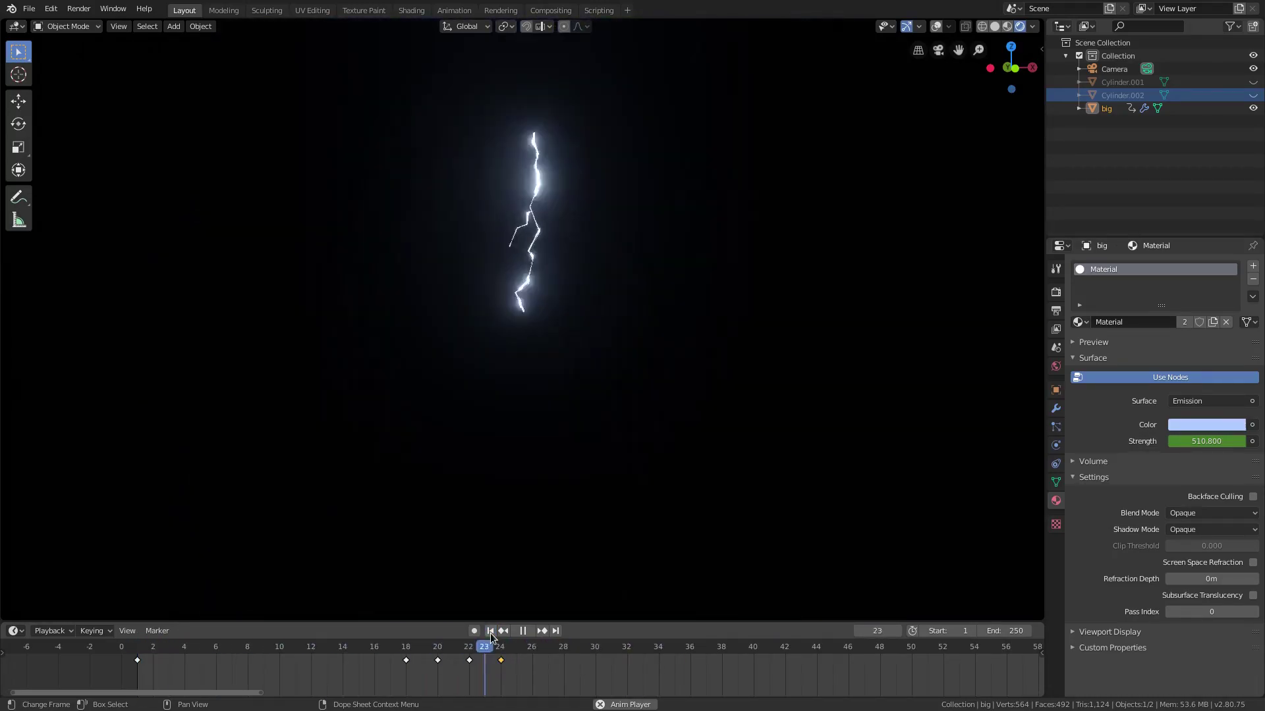
{"action": "left_click", "coordinate": [490, 634]}
{"action": "left_click", "coordinate": [525, 633]}
- Step frame by frame between 18 and 23 to check the bolt, ending on frame 19
{"action": "key", "text": "Right"}
{"action": "key", "text": "Right"}
{"action": "key", "text": "Right"}
{"action": "key", "text": "Right"}
{"action": "key", "text": "Right"}
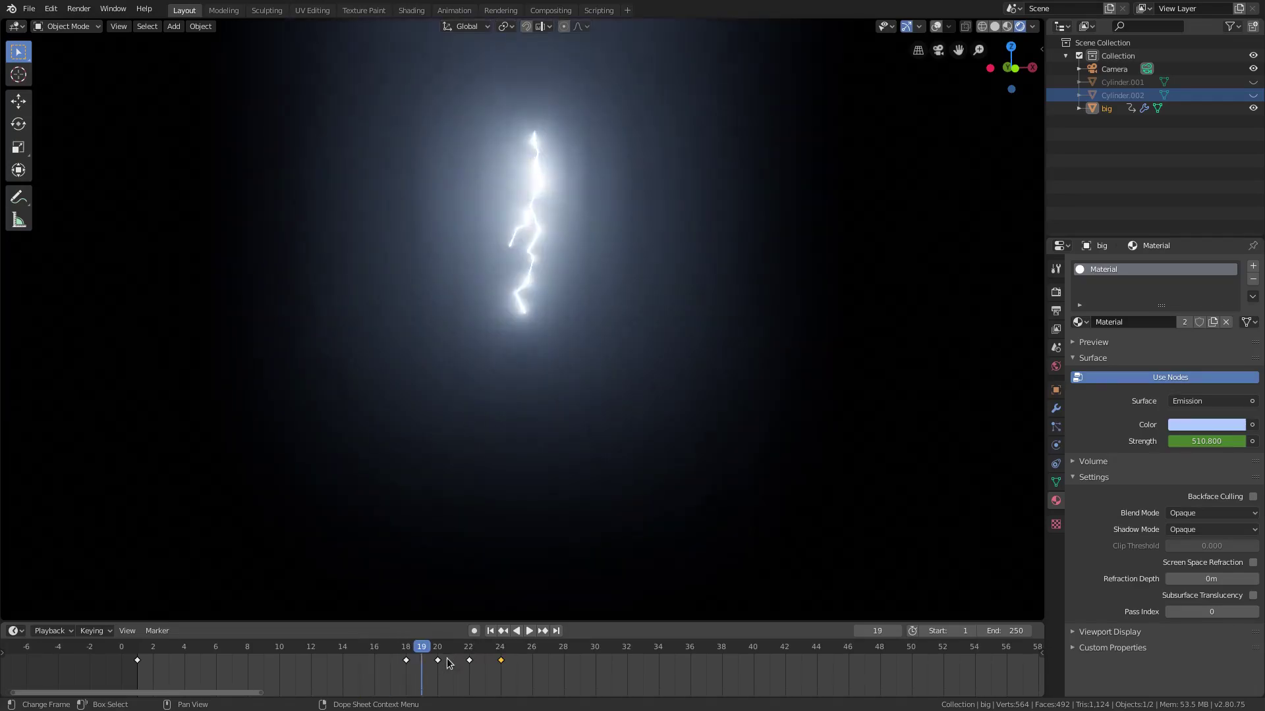
{"action": "key", "text": "Right"}
{"action": "key", "text": "Left"}
{"action": "key", "text": "Right"}
{"action": "key", "text": "Right"}
{"action": "key", "text": "Right"}
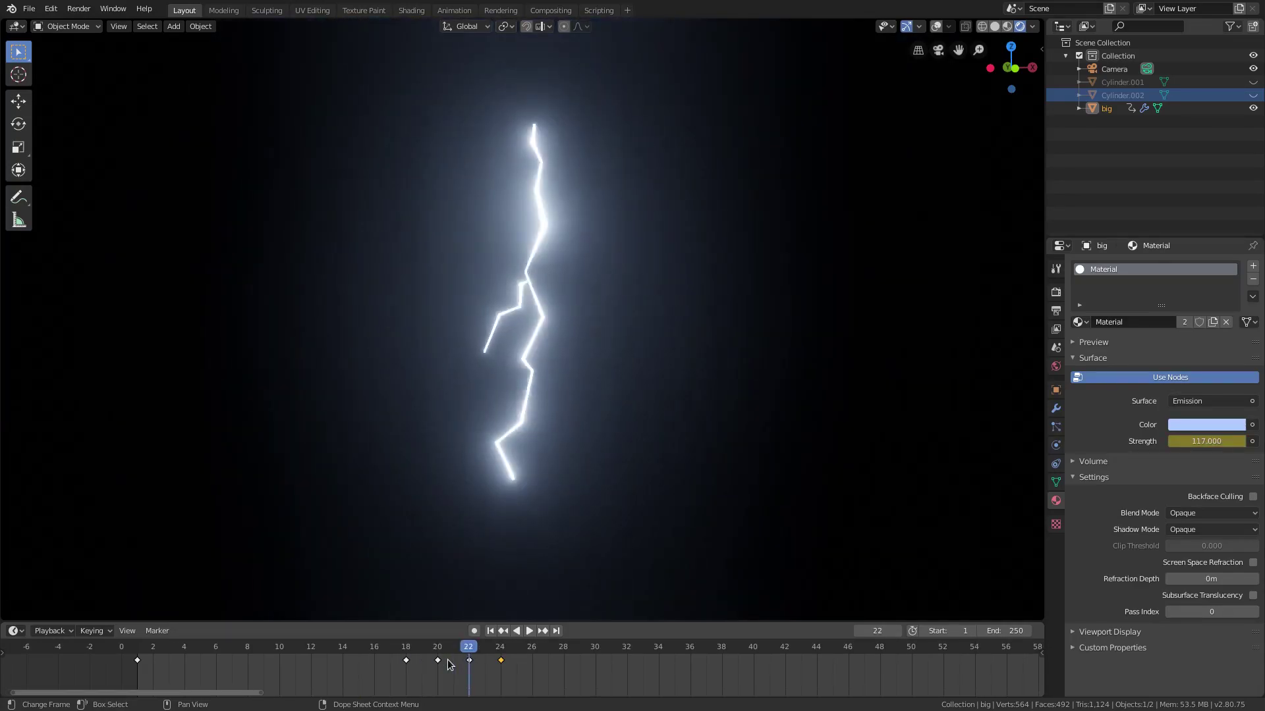
{"action": "key", "text": "Right"}
{"action": "key", "text": "Left"}
{"action": "key", "text": "Right"}
{"action": "key", "text": "Left"}
{"action": "key", "text": "Left"}
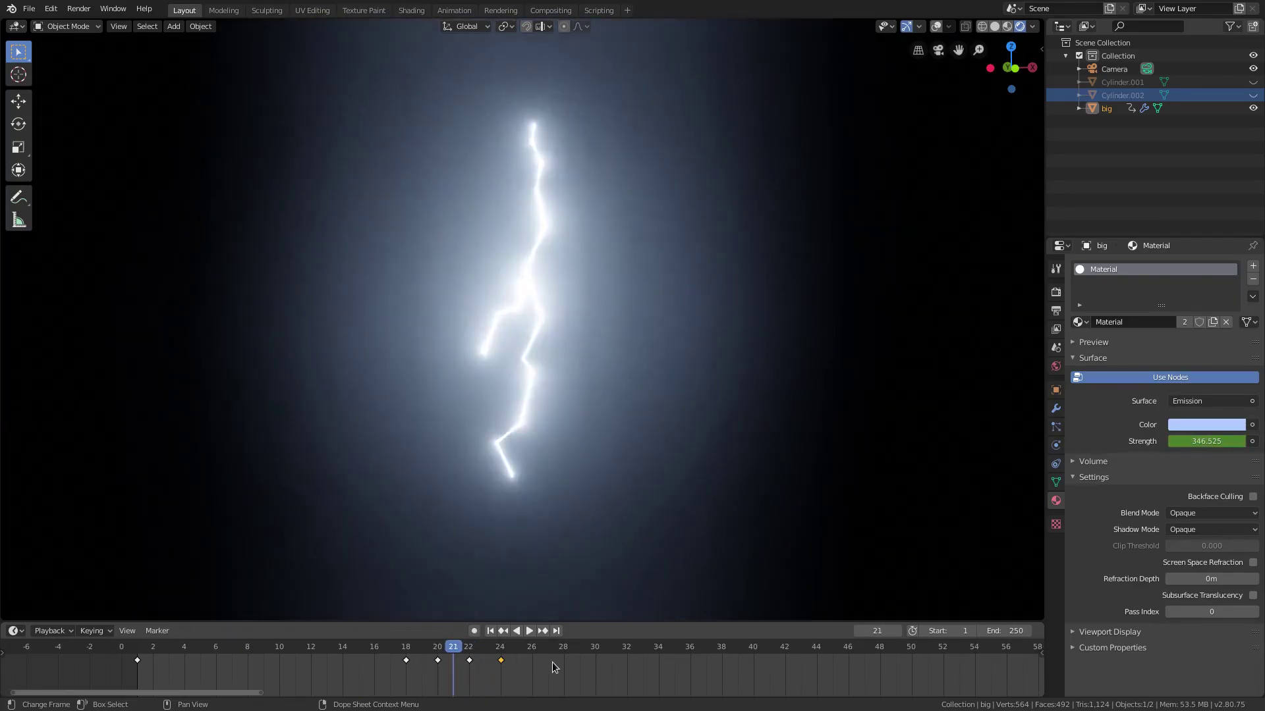
{"action": "key", "text": "Left"}
{"action": "key", "text": "Left"}
{"action": "key", "text": "Left"}
{"action": "key", "text": "Right"}
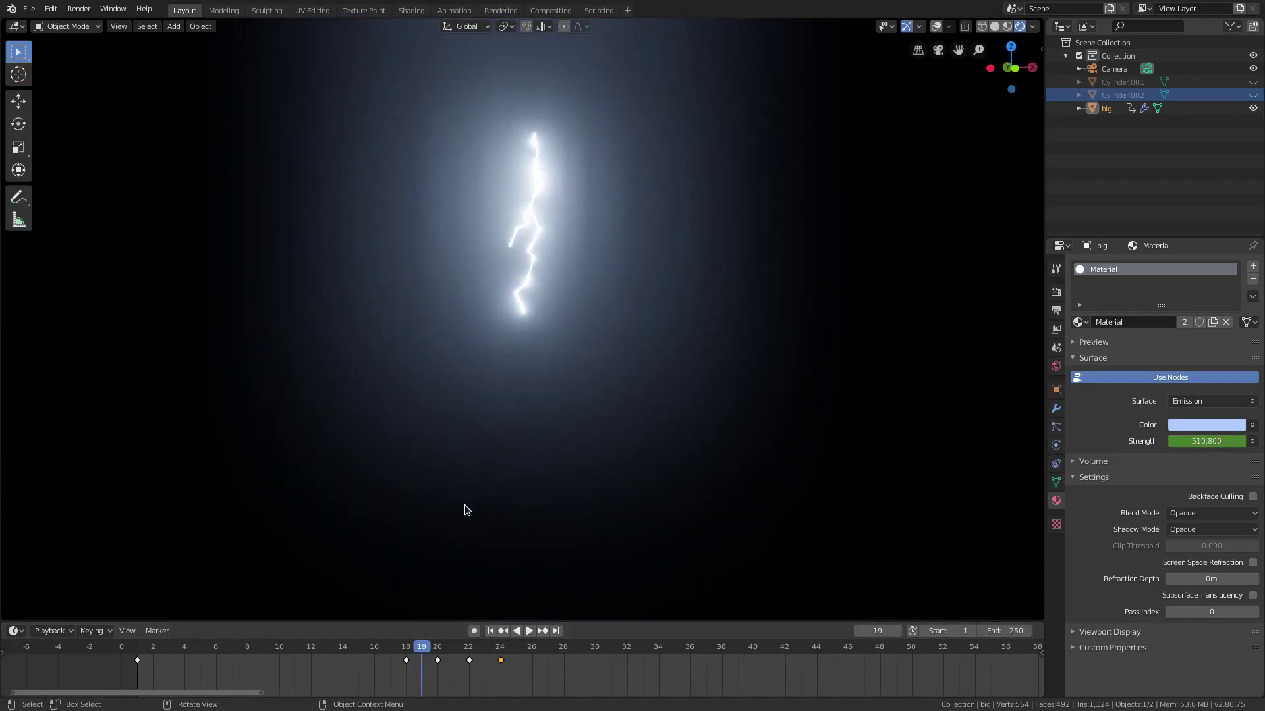
{"action": "key", "text": "Right"}
{"action": "key", "text": "Left"}
{"action": "key", "text": "Left"}
{"action": "key", "text": "Right"}
{"action": "key", "text": "Right"}
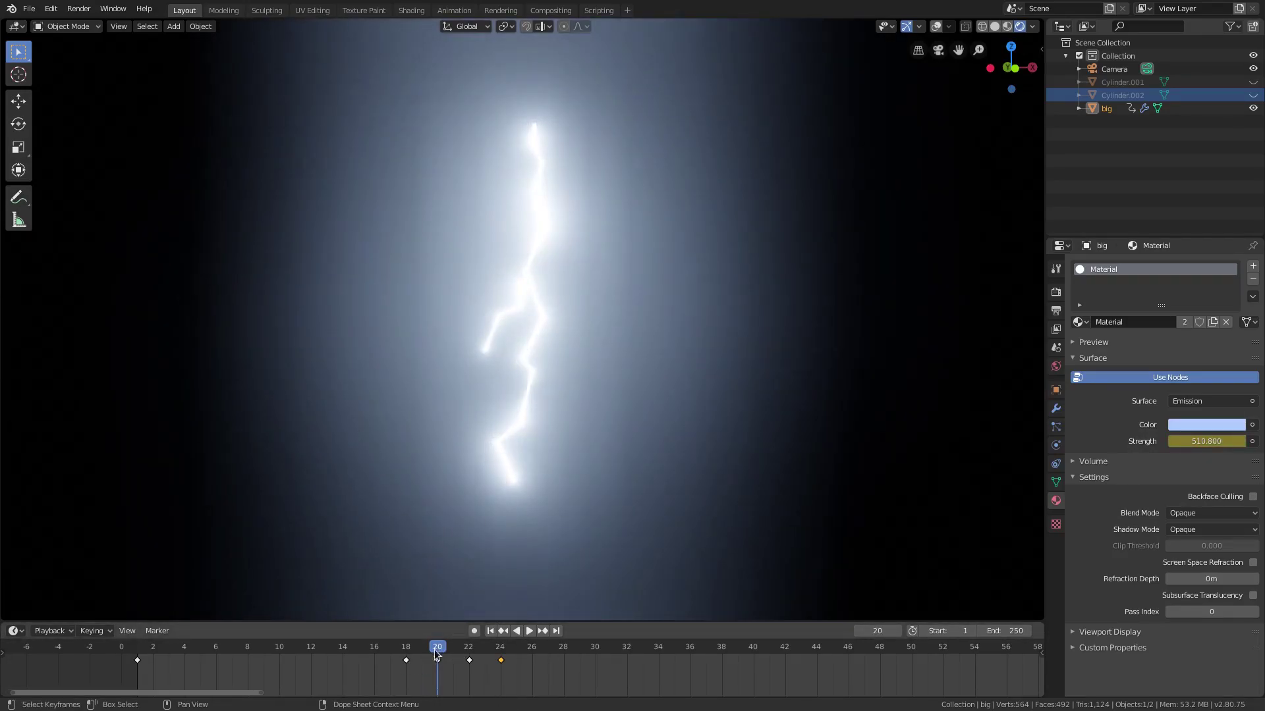
- Keyframe the bolt's scale at frames 20 and 22
{"action": "key", "text": "i"}
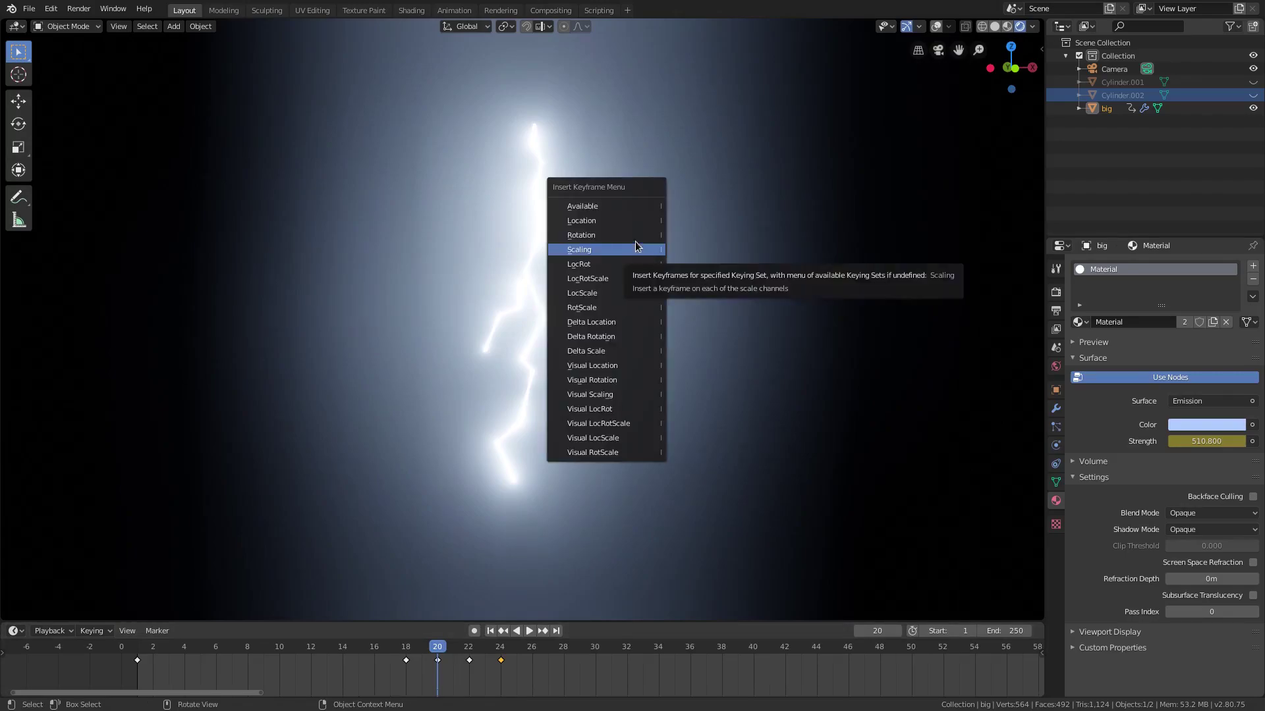
{"action": "left_click", "coordinate": [642, 247]}
{"action": "key", "text": "Right"}
{"action": "key", "text": "Right"}
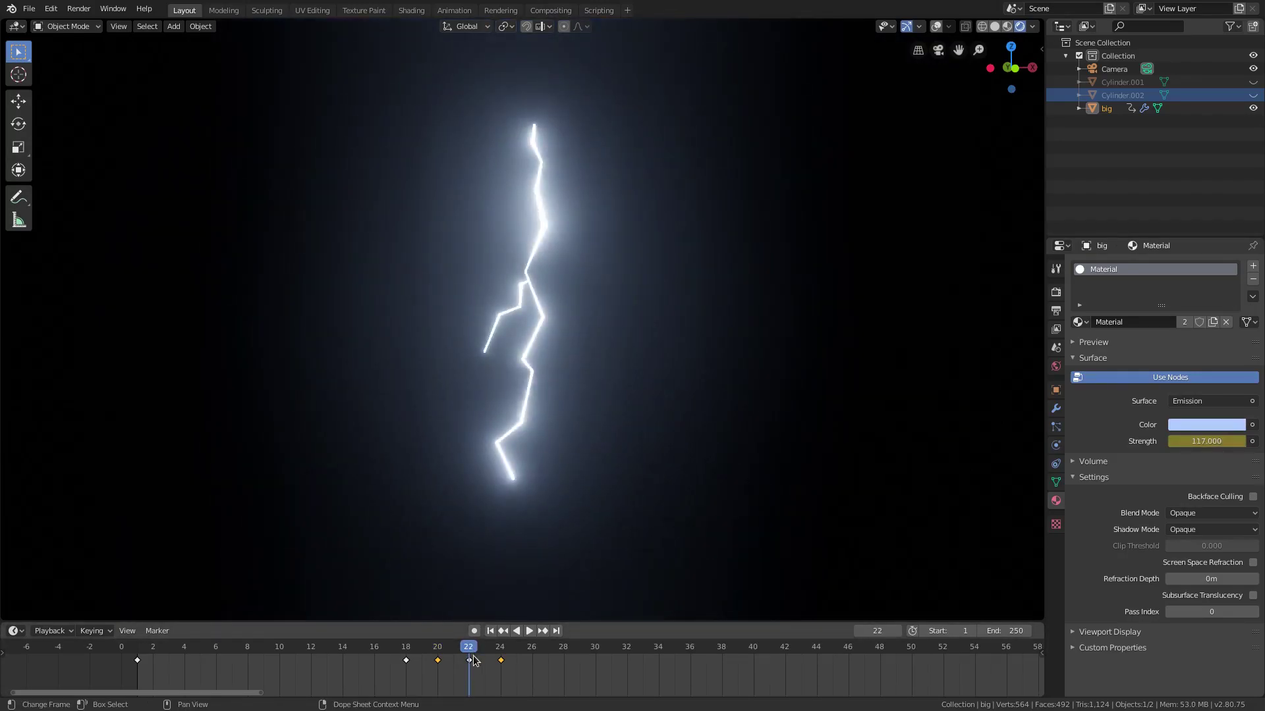
{"action": "key", "text": "i"}
{"action": "left_click", "coordinate": [655, 243]}
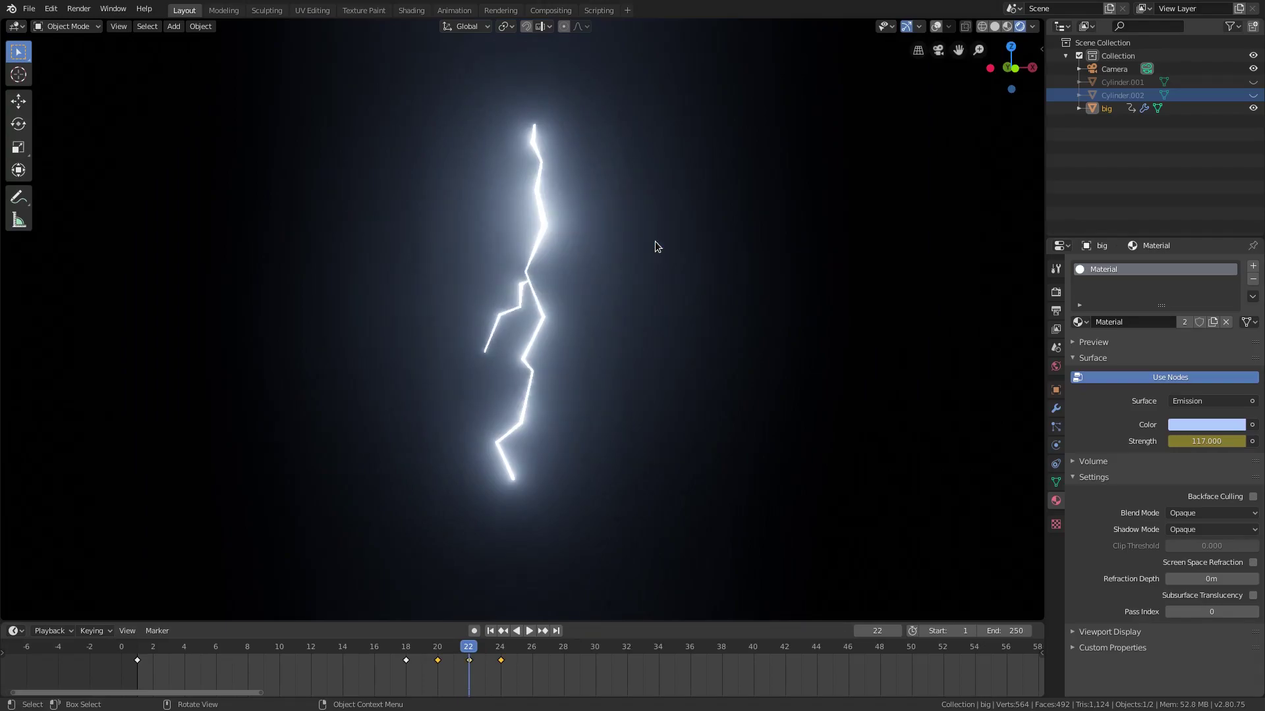
{"action": "key", "text": "Right"}
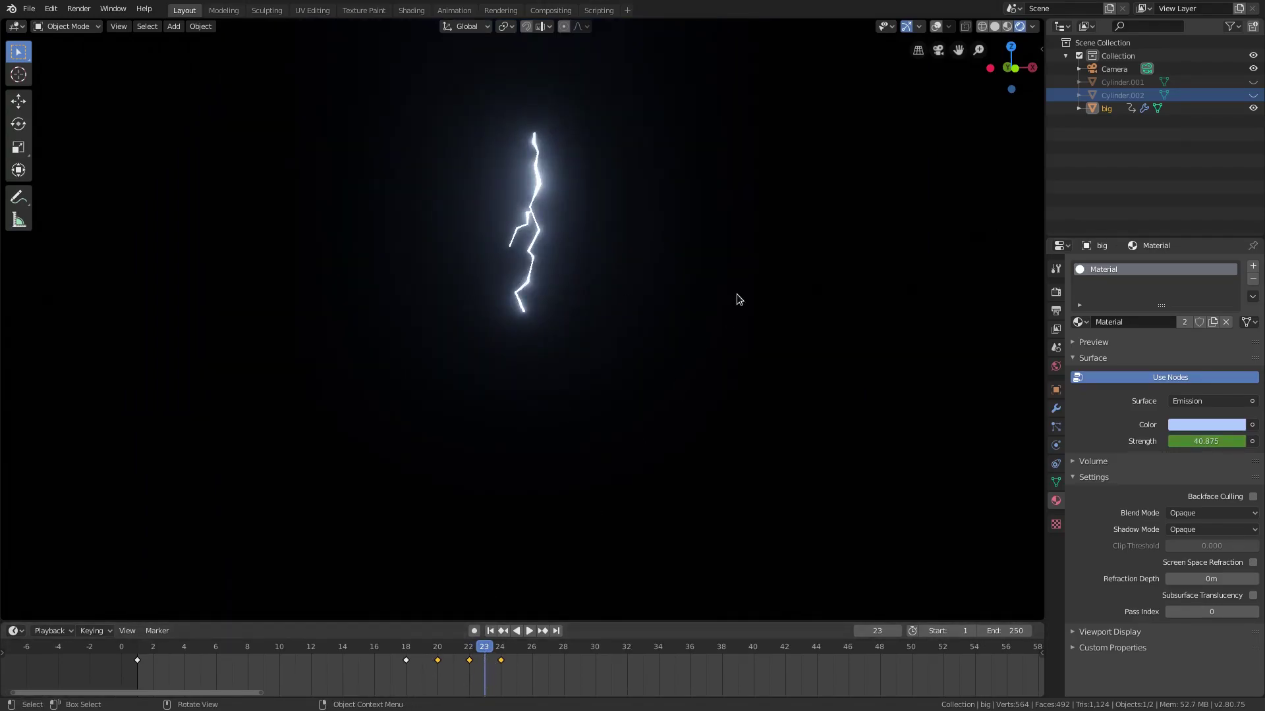
- Rotate the bolt 180° around Z at frame 23, keyframe it, and copy that key to frame 19
{"action": "type", "text": "rz"}
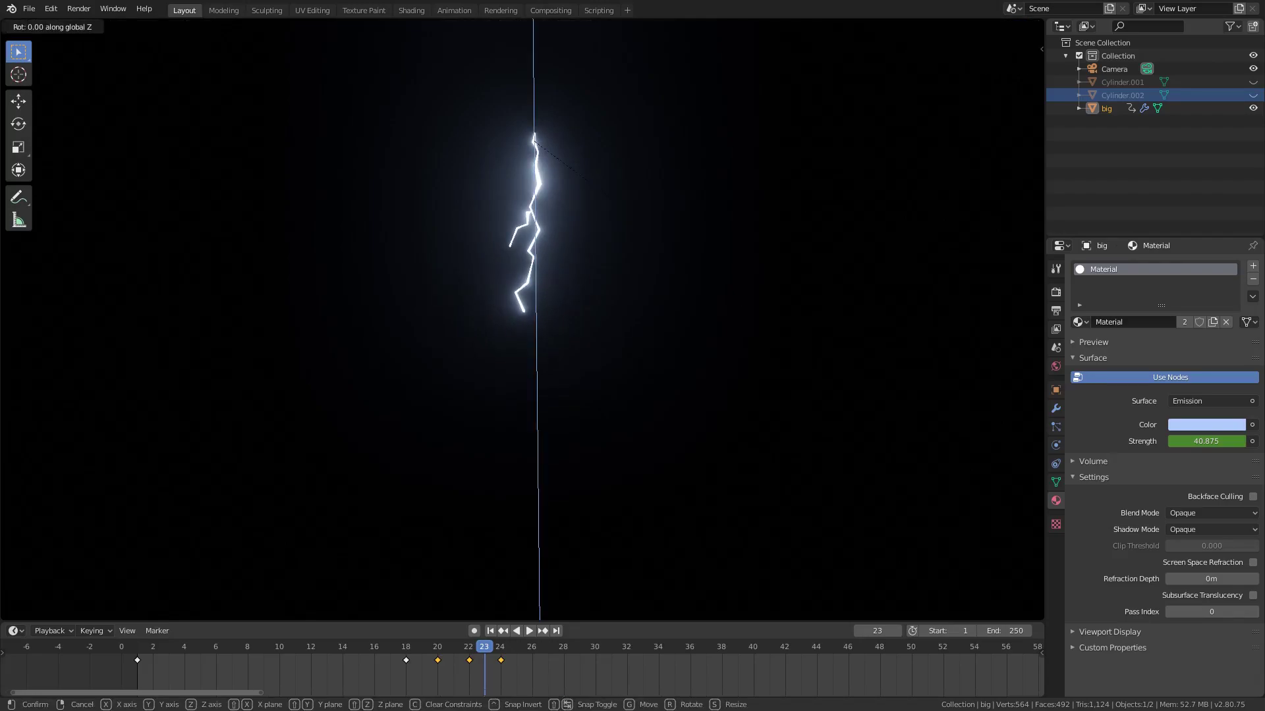
{"action": "type", "text": "180"}
{"action": "key", "text": "Return"}
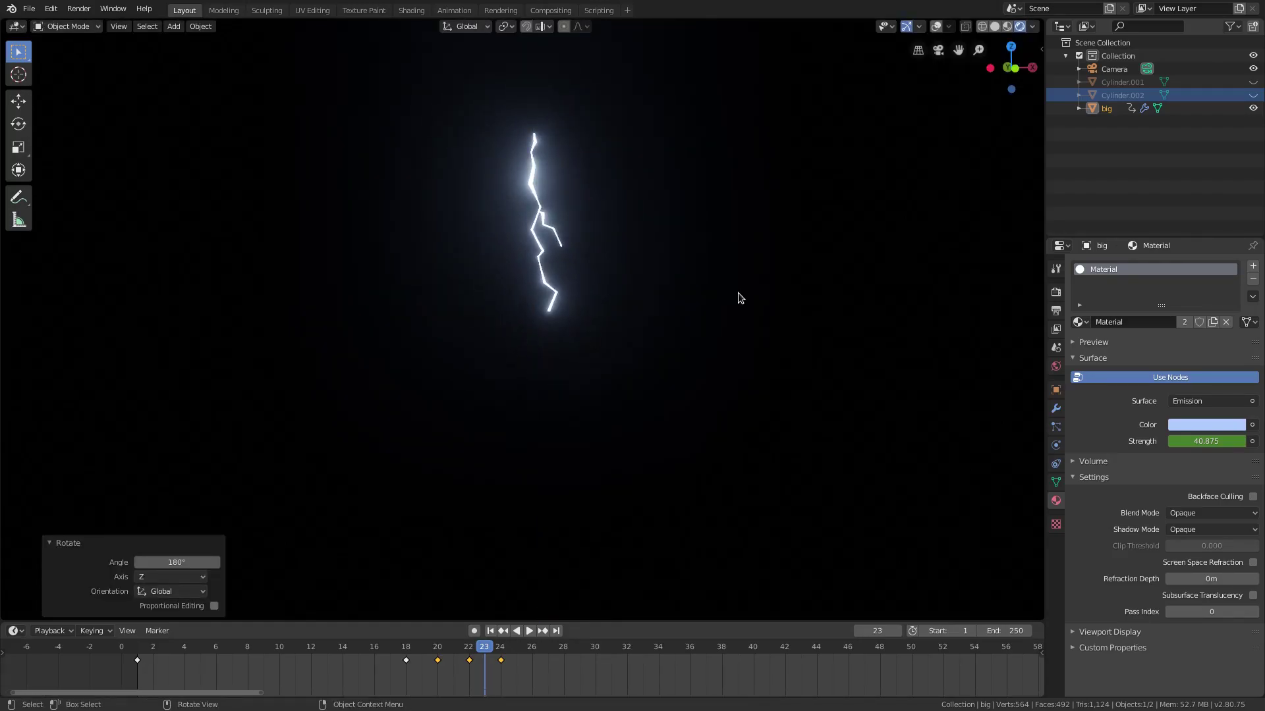
{"action": "key", "text": "i"}
{"action": "left_click", "coordinate": [738, 293]}
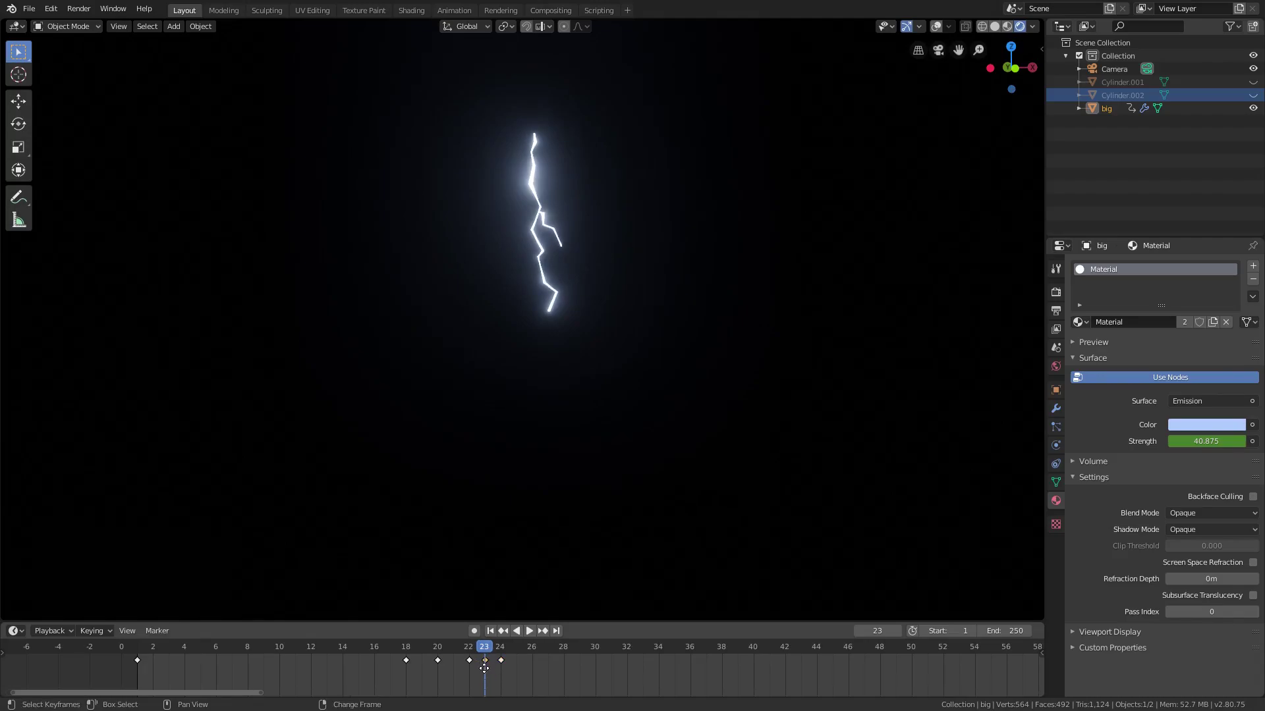
{"action": "key", "text": "shift+d"}
{"action": "left_click", "coordinate": [394, 655]}
- Step through frames 18 to 25 to check the bolt
{"action": "left_click", "coordinate": [405, 648]}
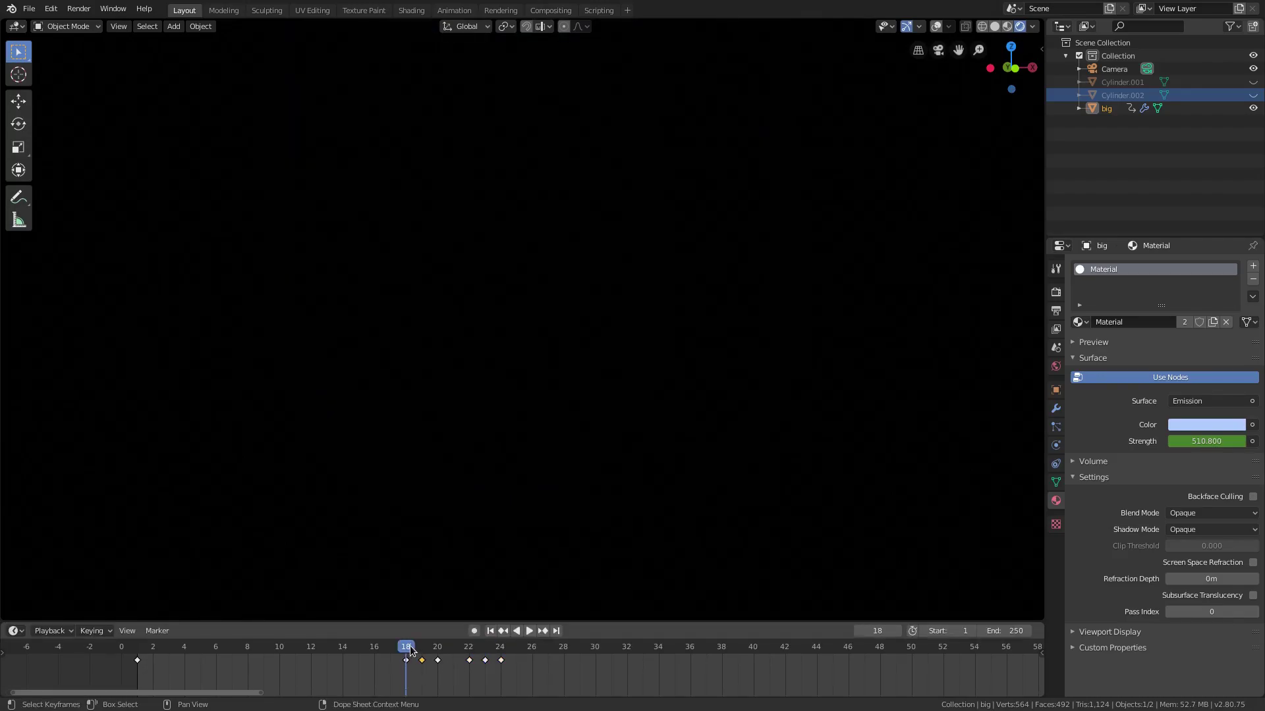
{"action": "key", "text": "Right"}
{"action": "key", "text": "Right"}
{"action": "key", "text": "Right"}
{"action": "key", "text": "Left"}
{"action": "key", "text": "Left"}
{"action": "key", "text": "Left"}
{"action": "key", "text": "Right"}
{"action": "key", "text": "Right"}
{"action": "key", "text": "Right"}
{"action": "key", "text": "Right"}
{"action": "key", "text": "Right"}
{"action": "key", "text": "Right"}
{"action": "key", "text": "Right"}
- Replay the animation from the first frame a few times, stopping at frame 22
{"action": "left_click", "coordinate": [491, 631]}
{"action": "key", "text": "space"}
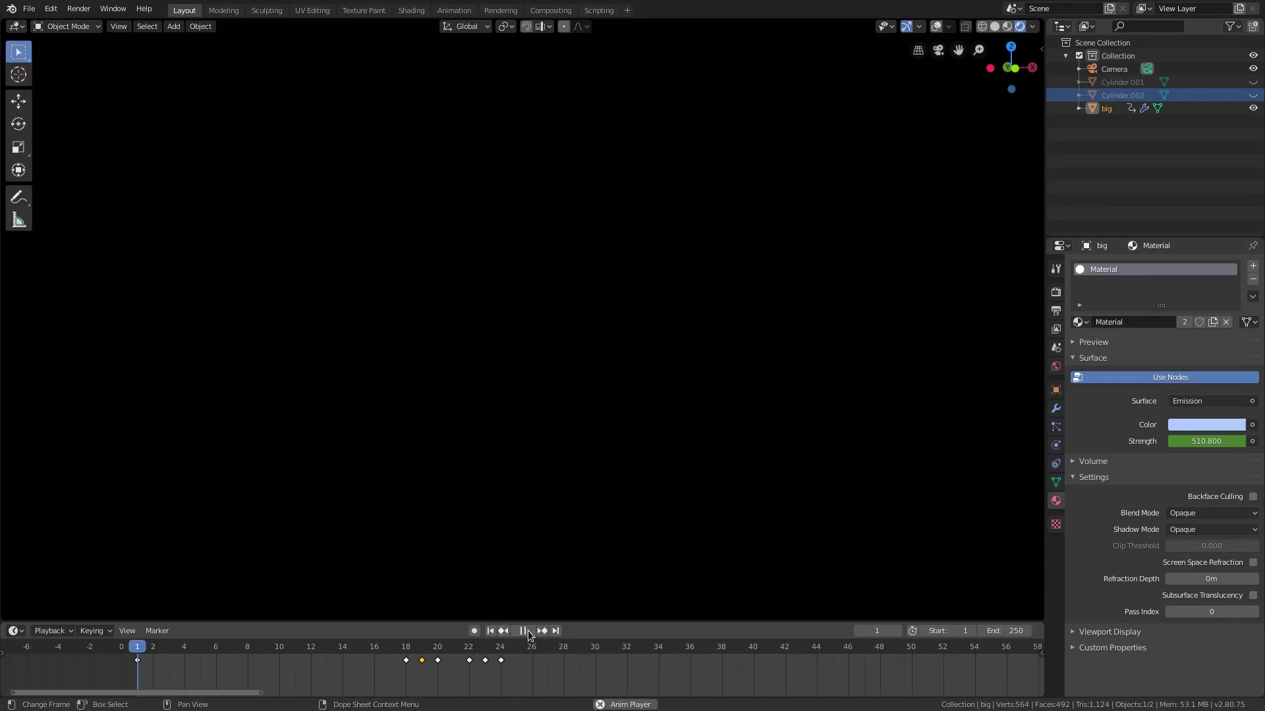
{"action": "left_click", "coordinate": [491, 631]}
{"action": "left_click", "coordinate": [491, 631]}
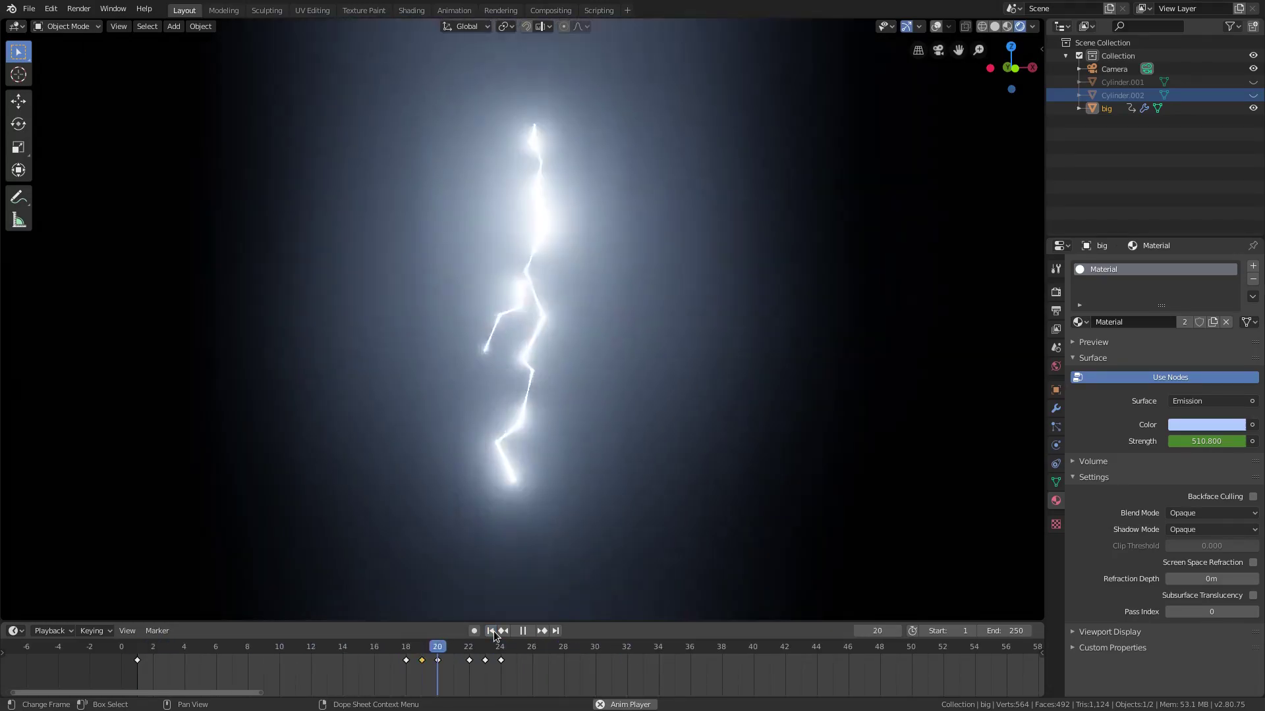
{"action": "left_click", "coordinate": [491, 631]}
{"action": "left_click", "coordinate": [522, 631]}
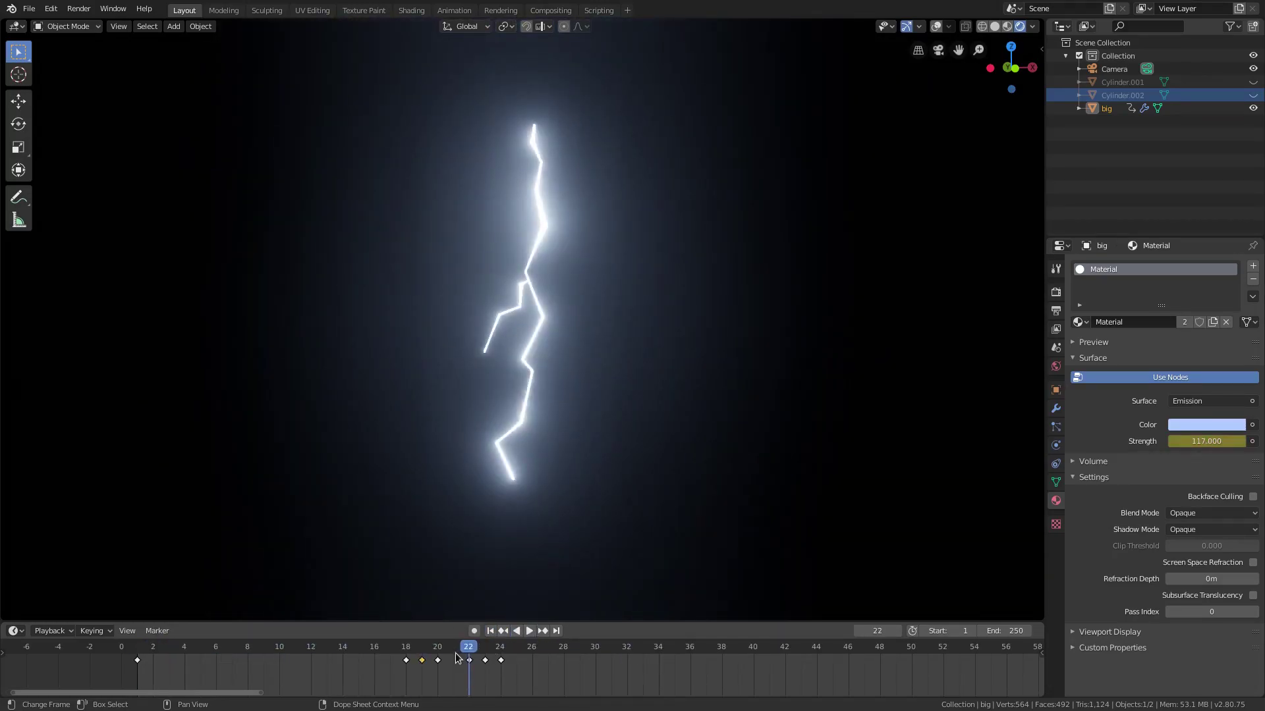
- Raise the emission strength to 947.175 at frame 23 and keyframe it
{"action": "left_click_drag", "start_coordinate": [469, 654], "coordinate": [484, 654]}
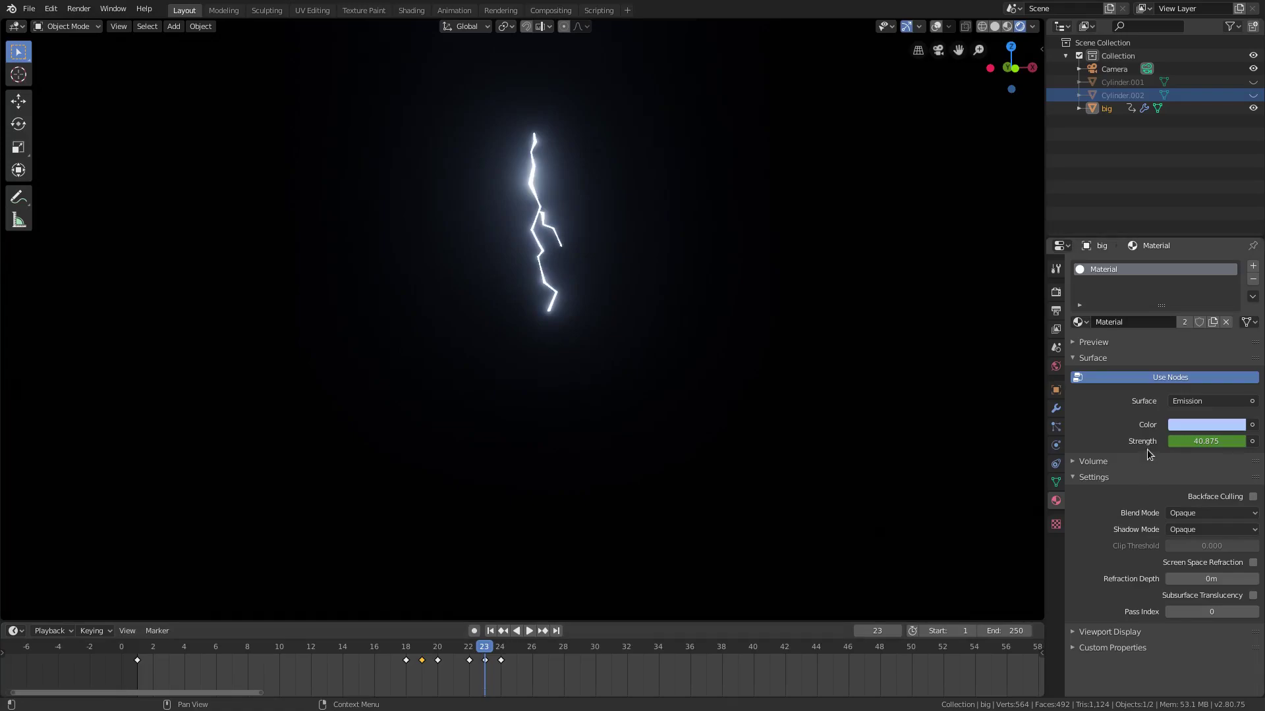
{"action": "left_click_drag", "start_coordinate": [1198, 442], "coordinate": [1255, 442]}
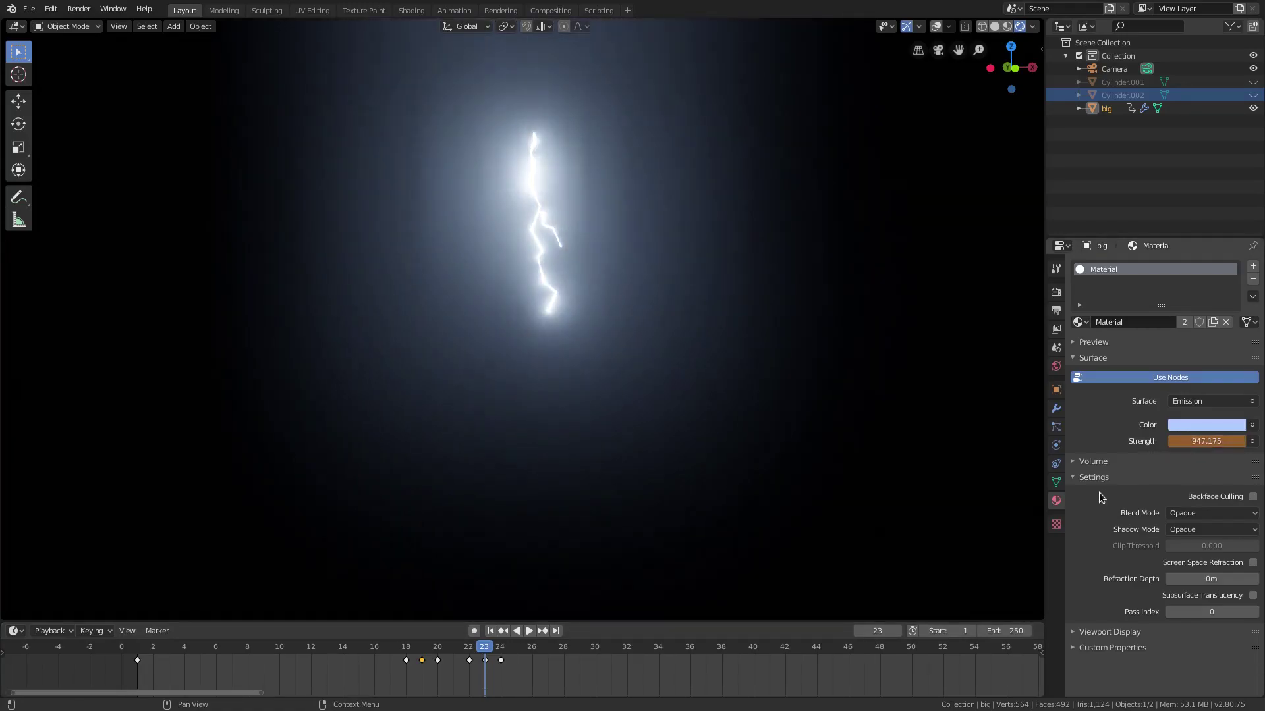
{"action": "key", "text": "i"}
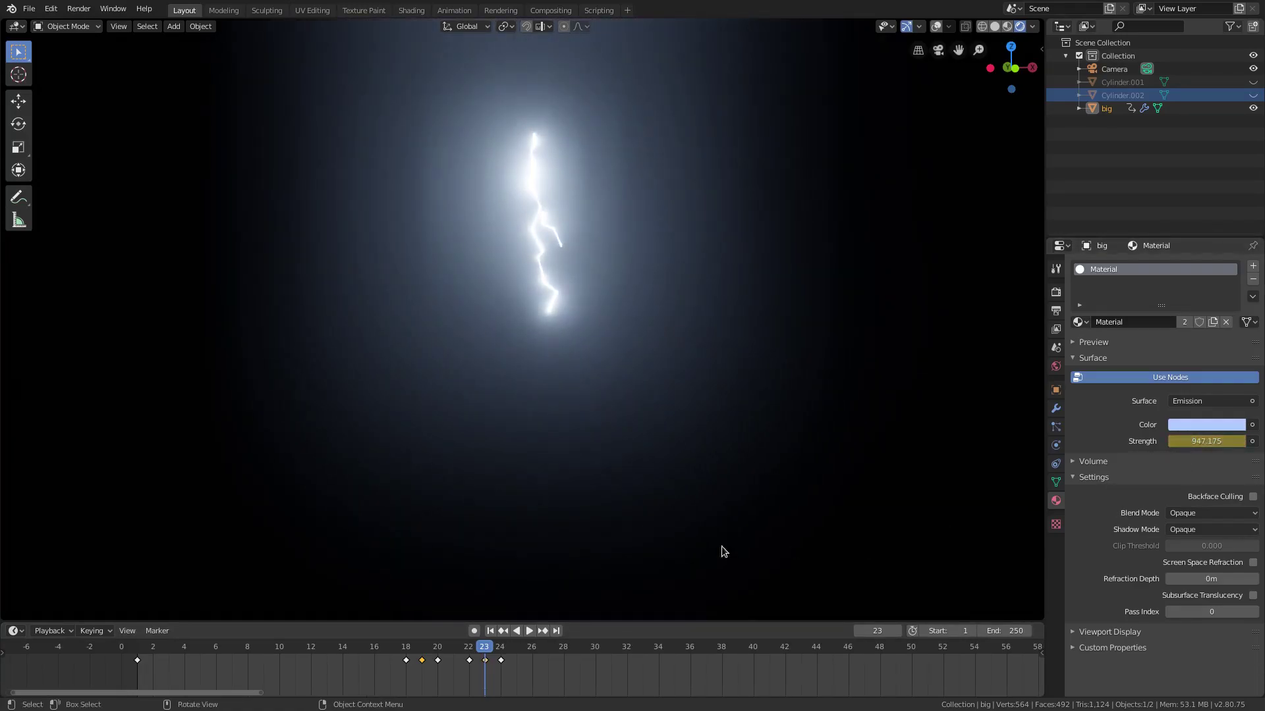
{"action": "left_click", "coordinate": [470, 664]}
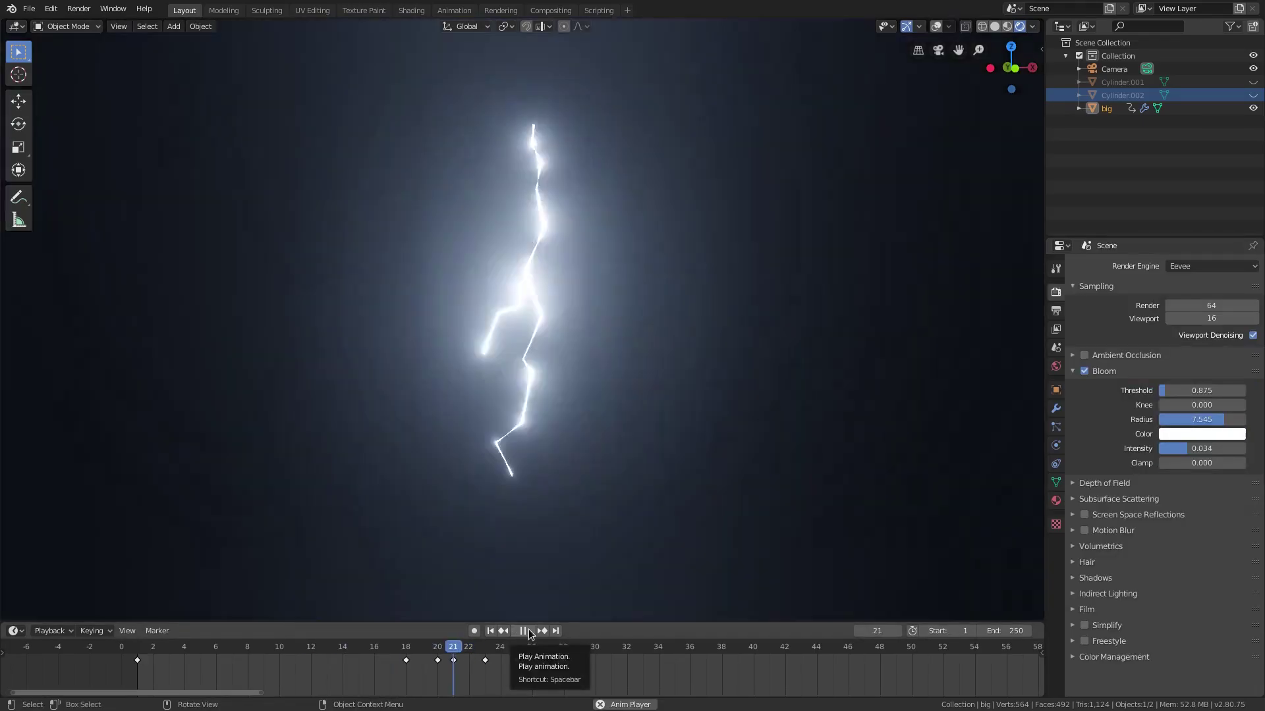